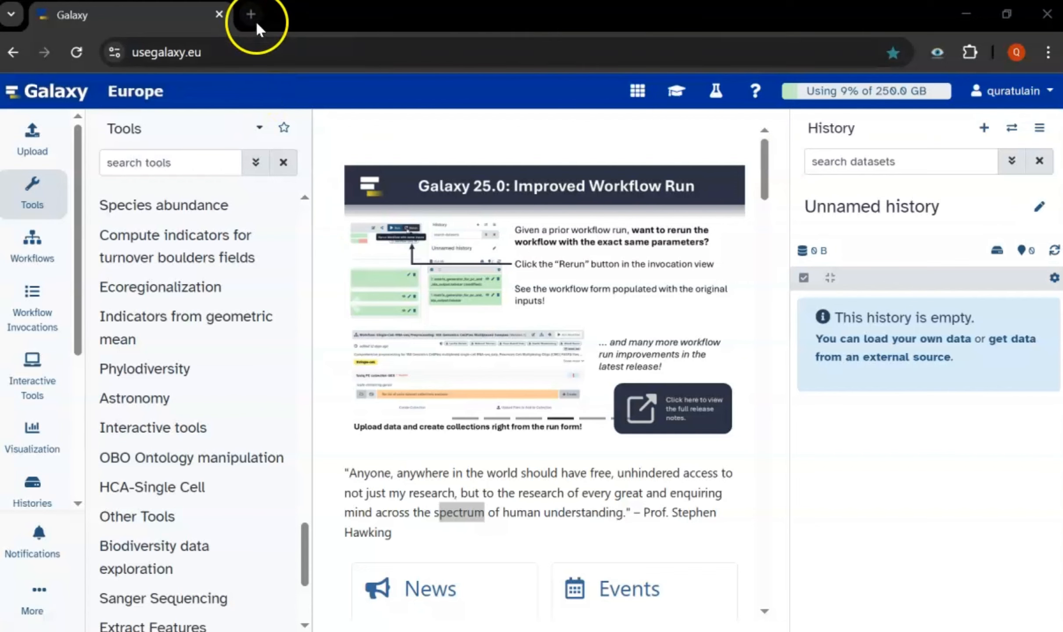
# Open the usegalaxy.eu site in a new browser tab.
pyautogui.click(253, 15)
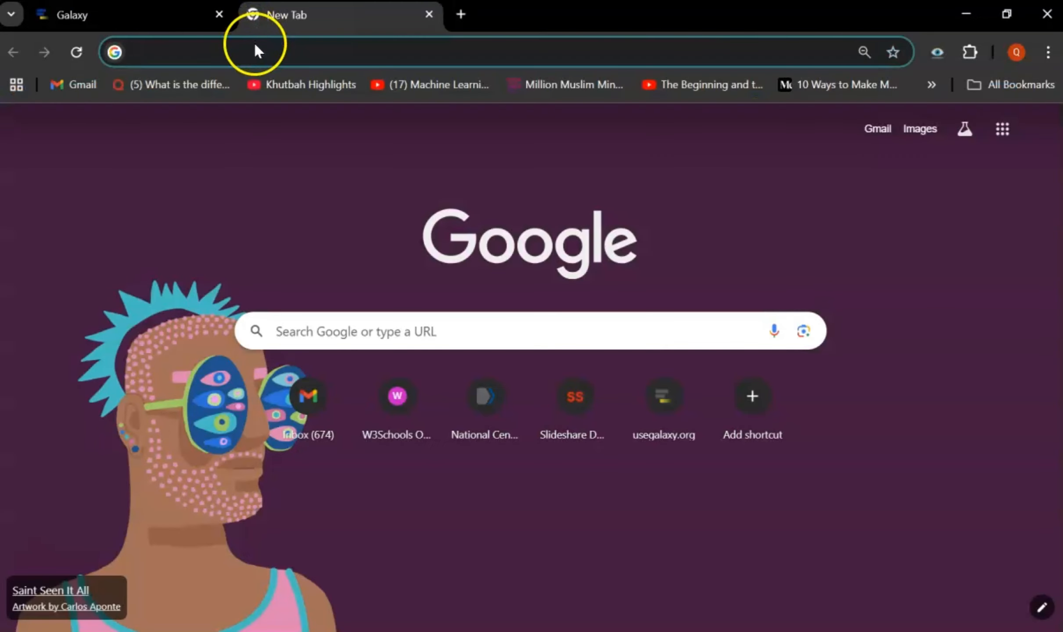
pyautogui.write('galaxy')
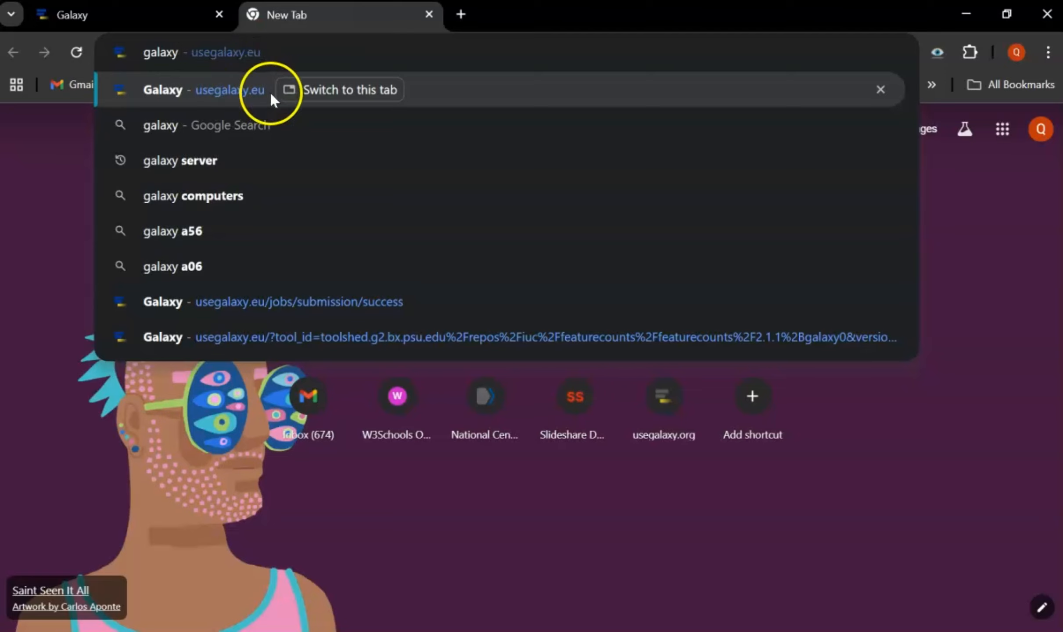
pyautogui.click(218, 91)
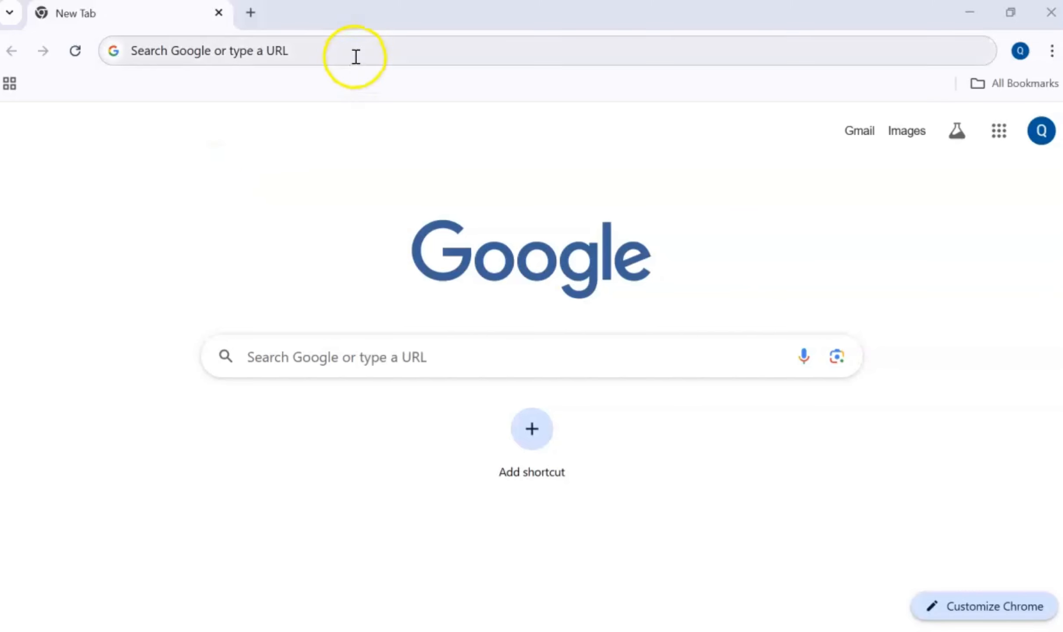
# Search the web for "galaxy server" and open the usegalaxy.org result.
pyautogui.click(311, 54)
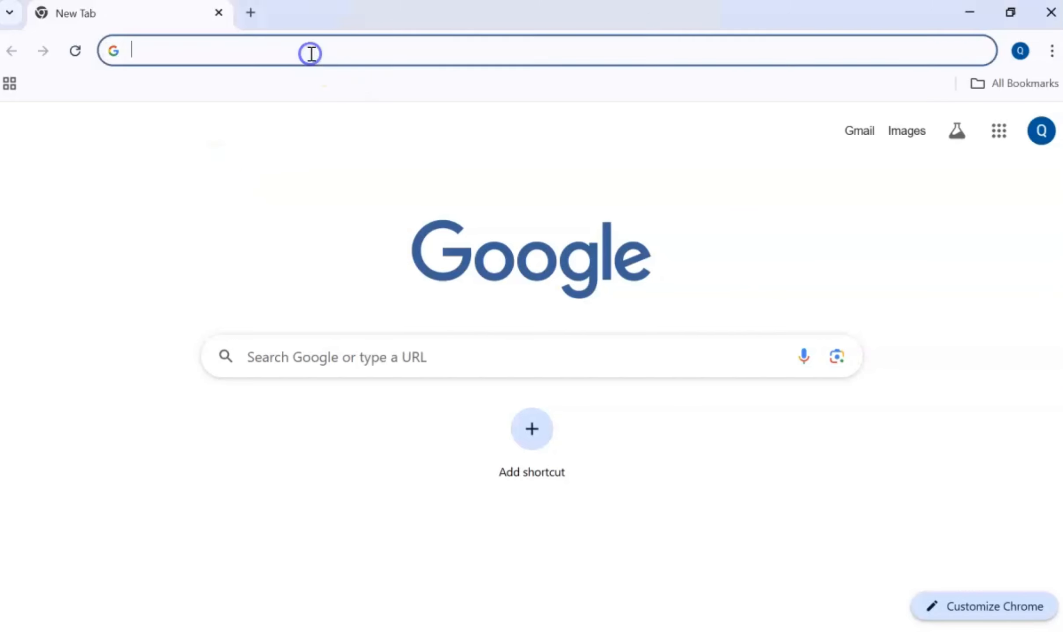
pyautogui.write('galaxy')
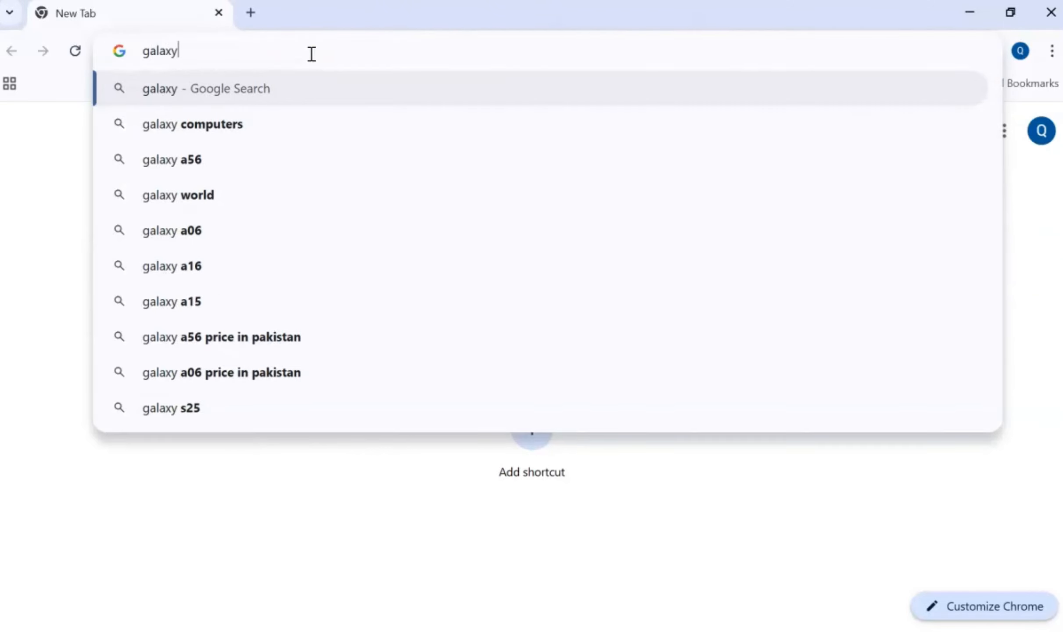
pyautogui.press('Return')
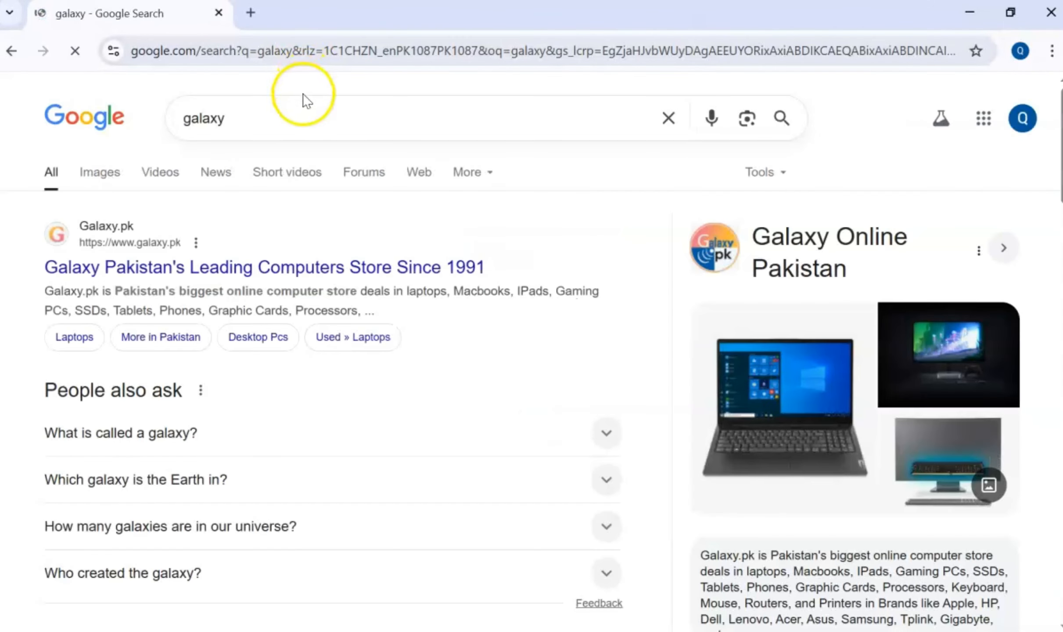
pyautogui.click(268, 119)
pyautogui.write('server')
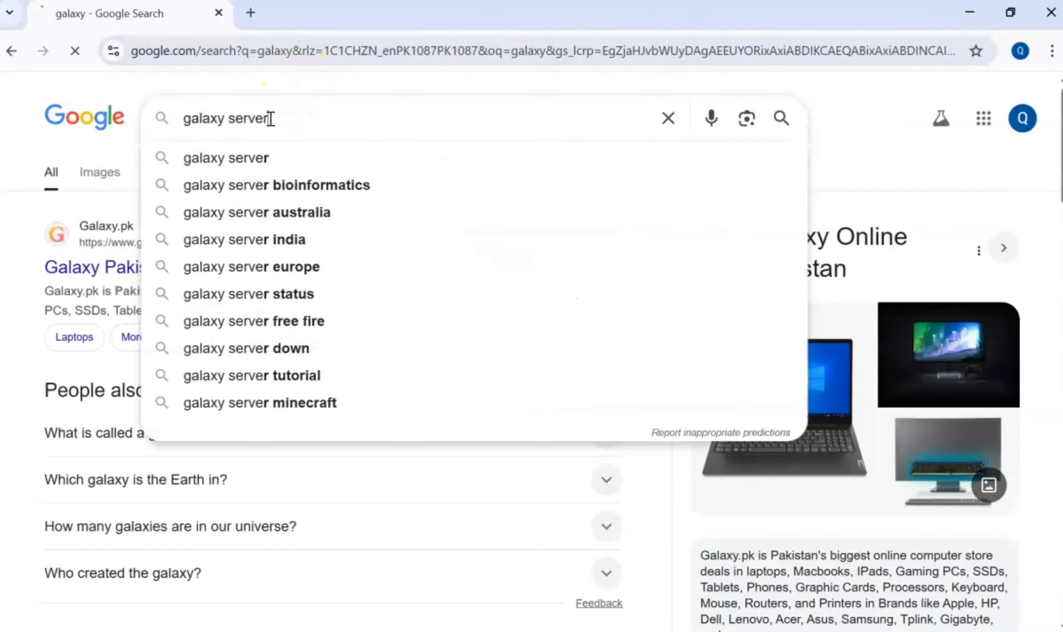
pyautogui.press('Return')
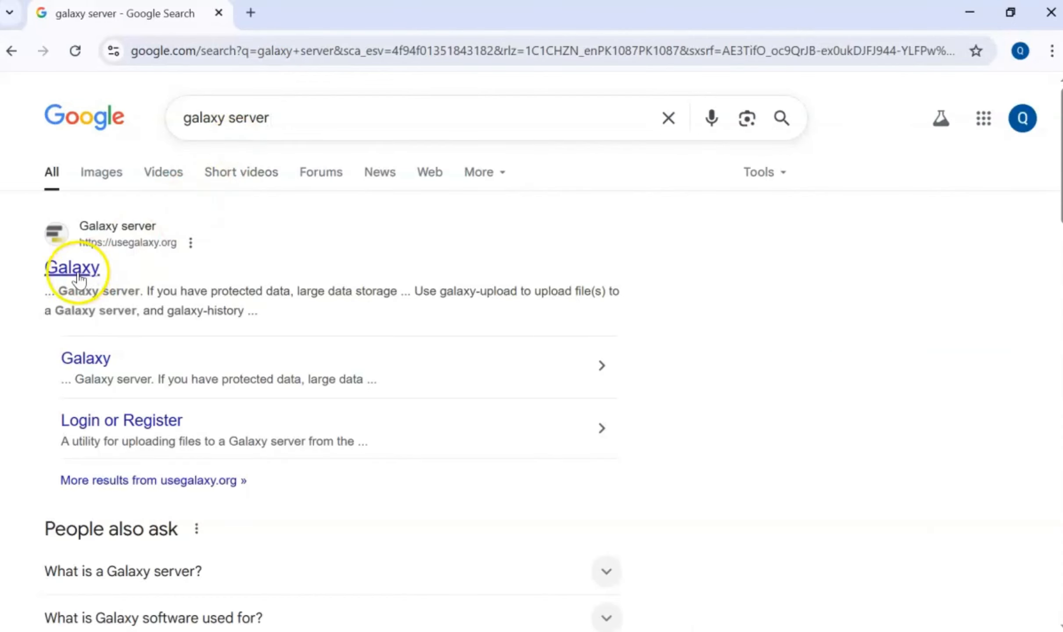
pyautogui.click(77, 270)
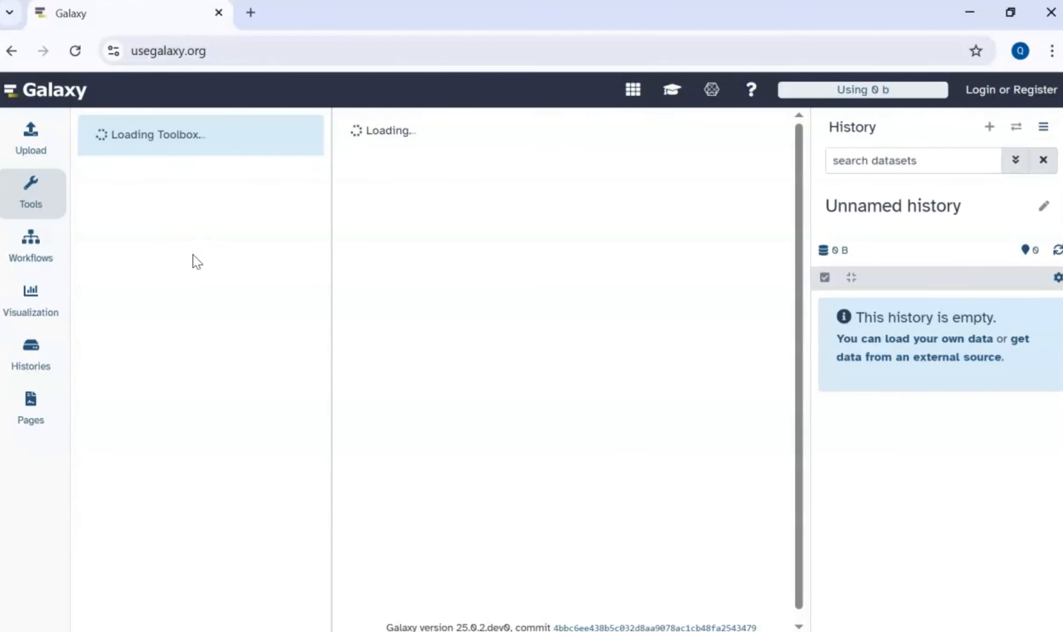
# Change the site address from the .org to the .eu domain to load usegalaxy.eu.
pyautogui.click(222, 49)
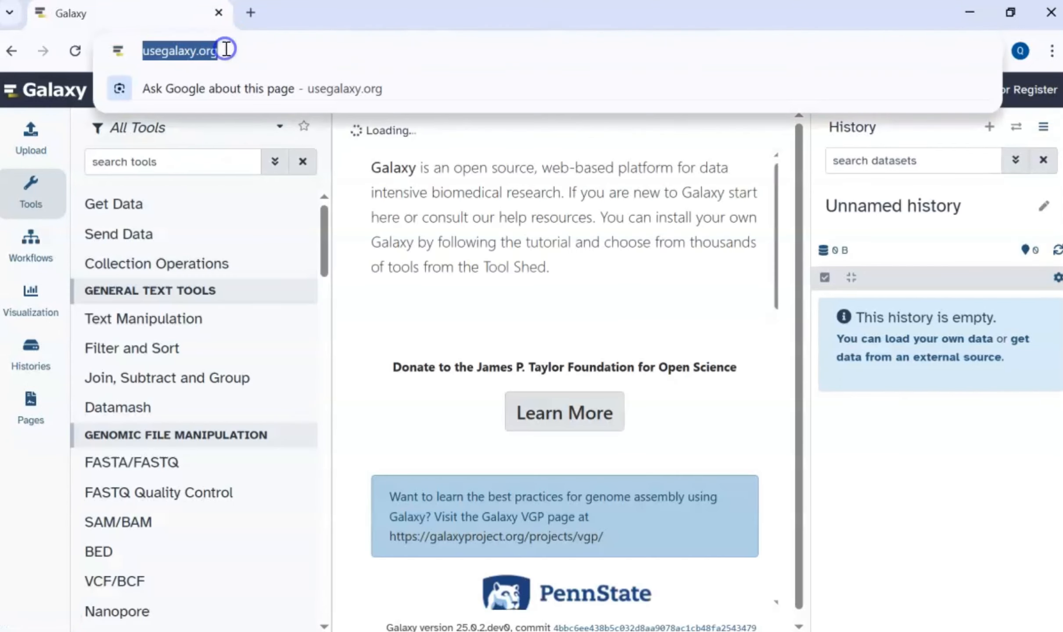
pyautogui.doubleClick(225, 49)
pyautogui.click(271, 51)
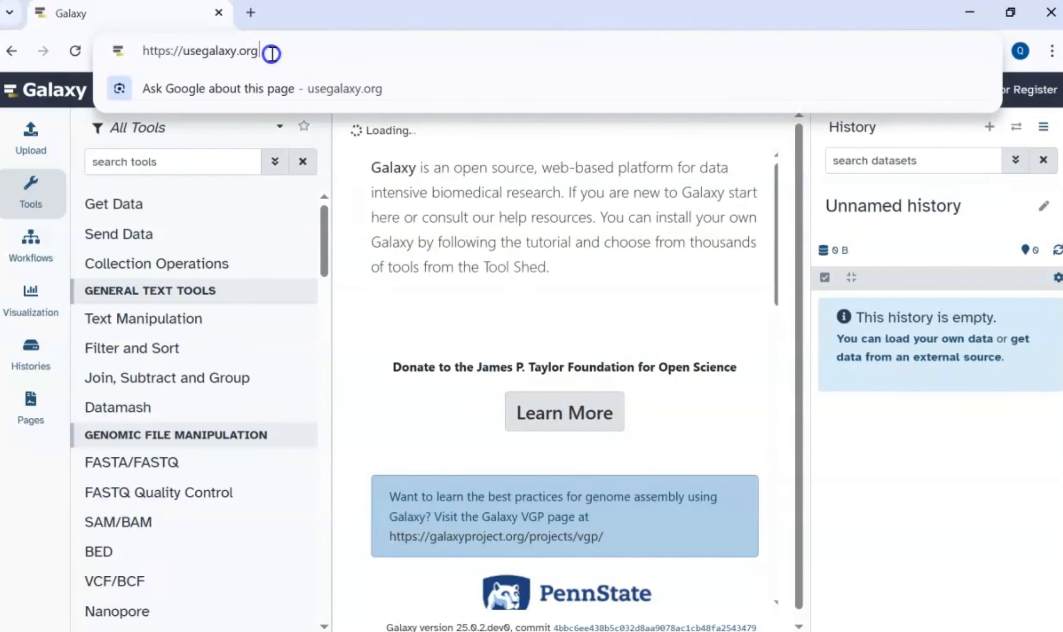
pyautogui.press('BackSpace')
pyautogui.press('BackSpace')
pyautogui.press('BackSpace')
pyautogui.write('eu')
pyautogui.press('Return')
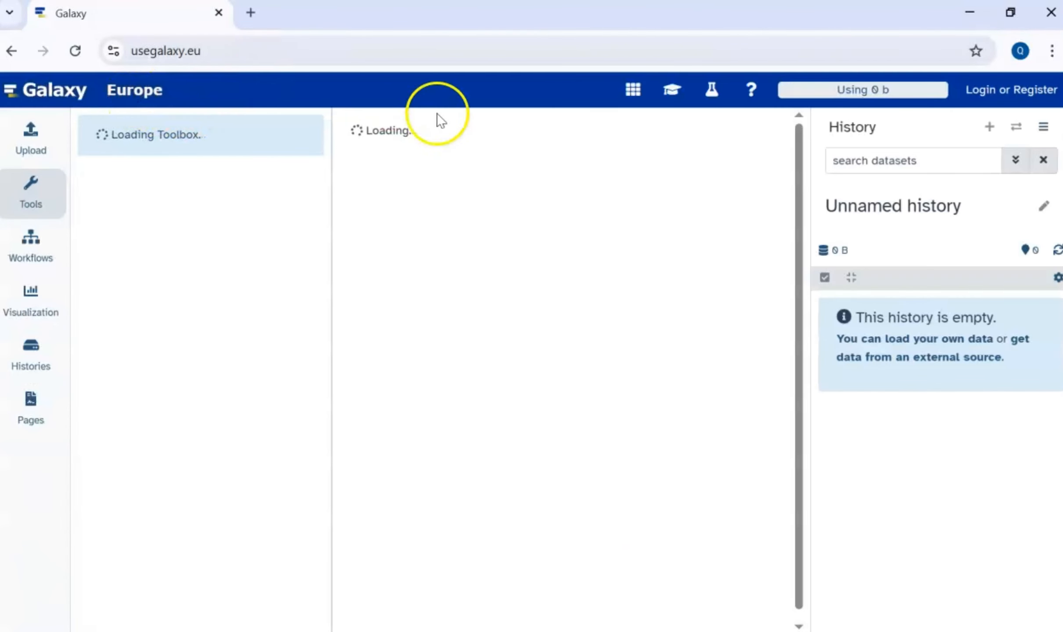
# Open the Galaxy Europe login page and go through its public name or email and password fields.
pyautogui.click(1013, 92)
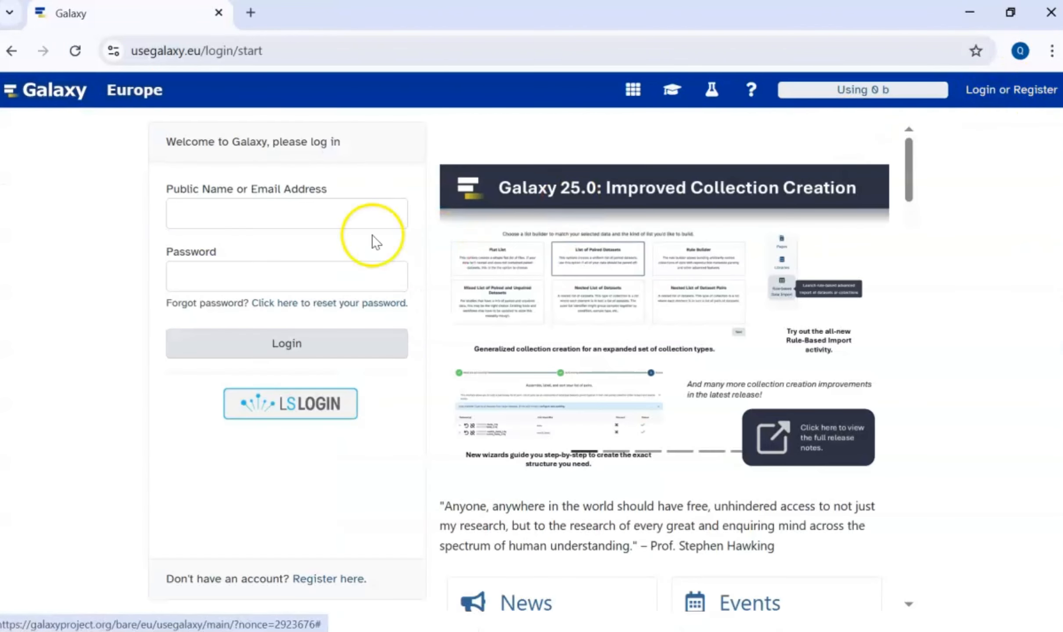
pyautogui.click(324, 216)
pyautogui.click(318, 275)
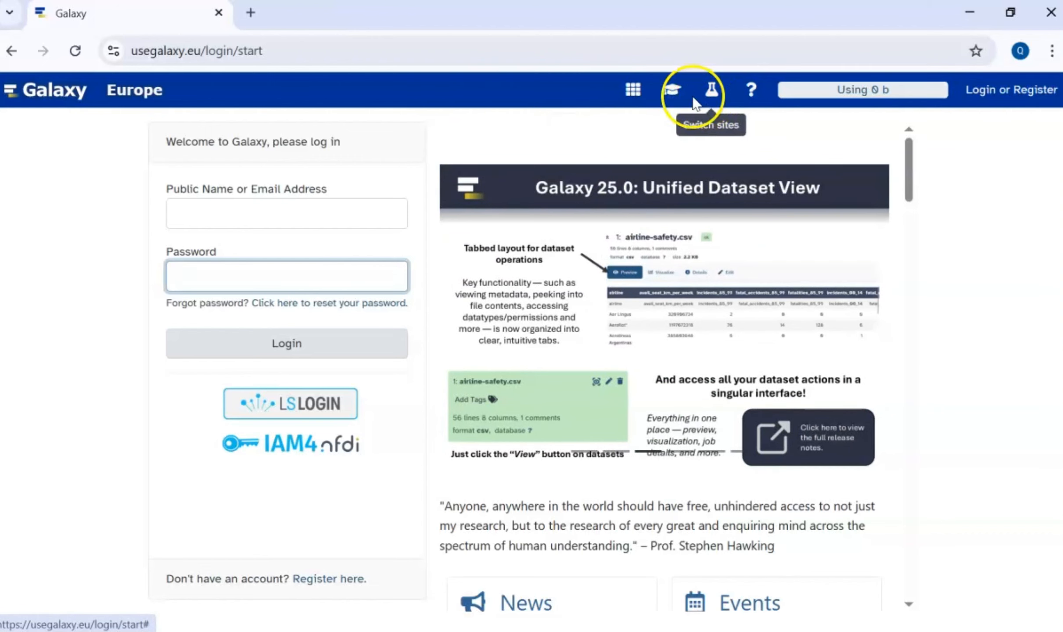
# Open the Galaxy Training materials and search the tutorials for "rna seq".
pyautogui.click(673, 94)
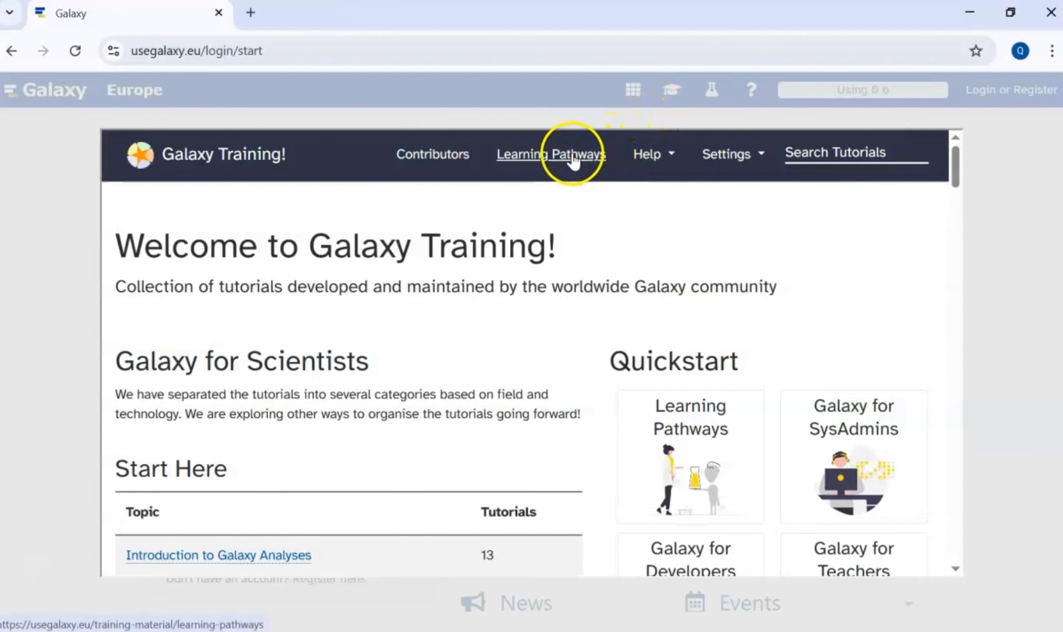
pyautogui.click(815, 144)
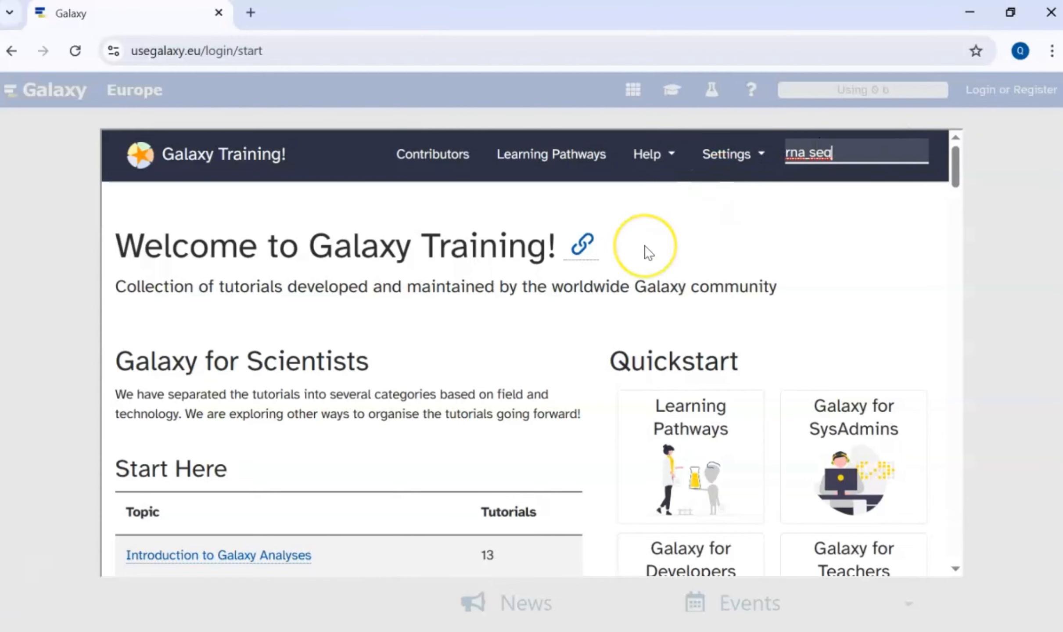
pyautogui.scroll(-3, 645, 248)
pyautogui.scroll(-7, 649, 252)
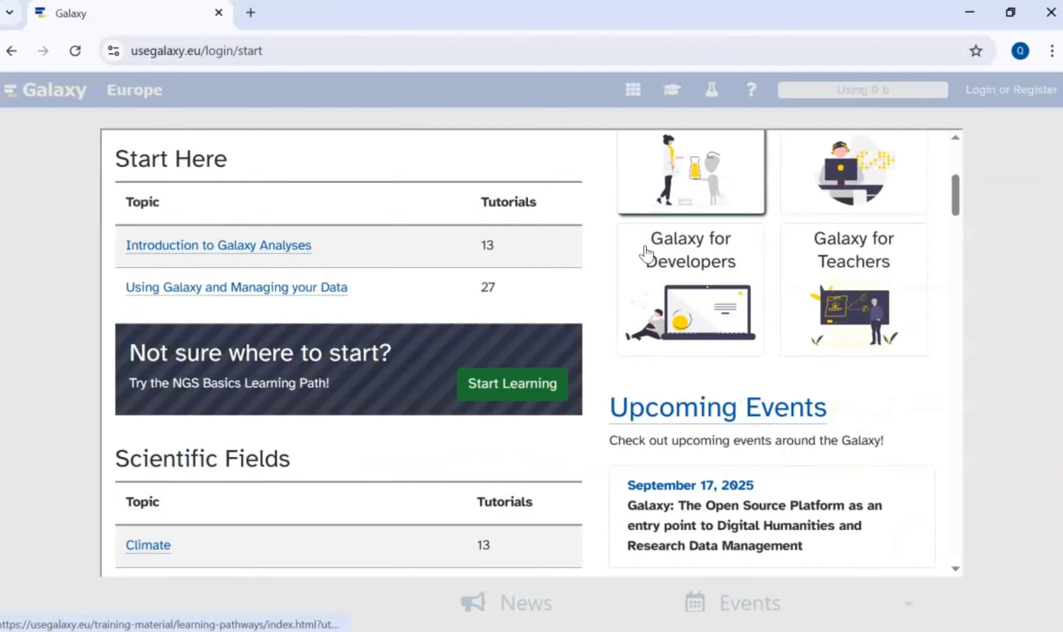
pyautogui.scroll(10, 645, 245)
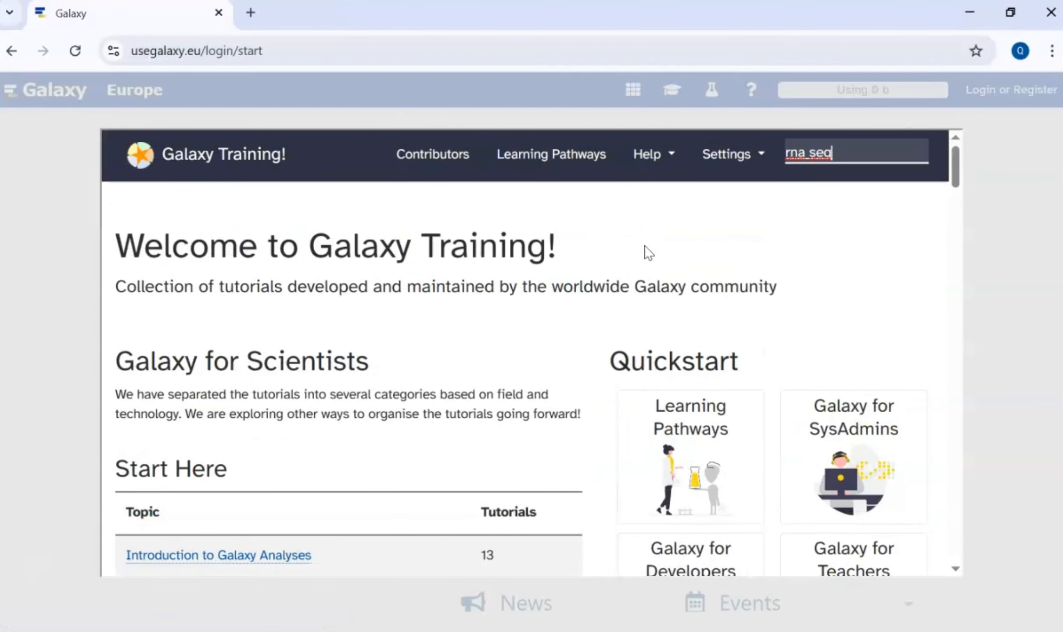
pyautogui.press('Return')
# Look through the titles, types and topics of the training materials found for "rna seq".
pyautogui.scroll(-2, 461, 299)
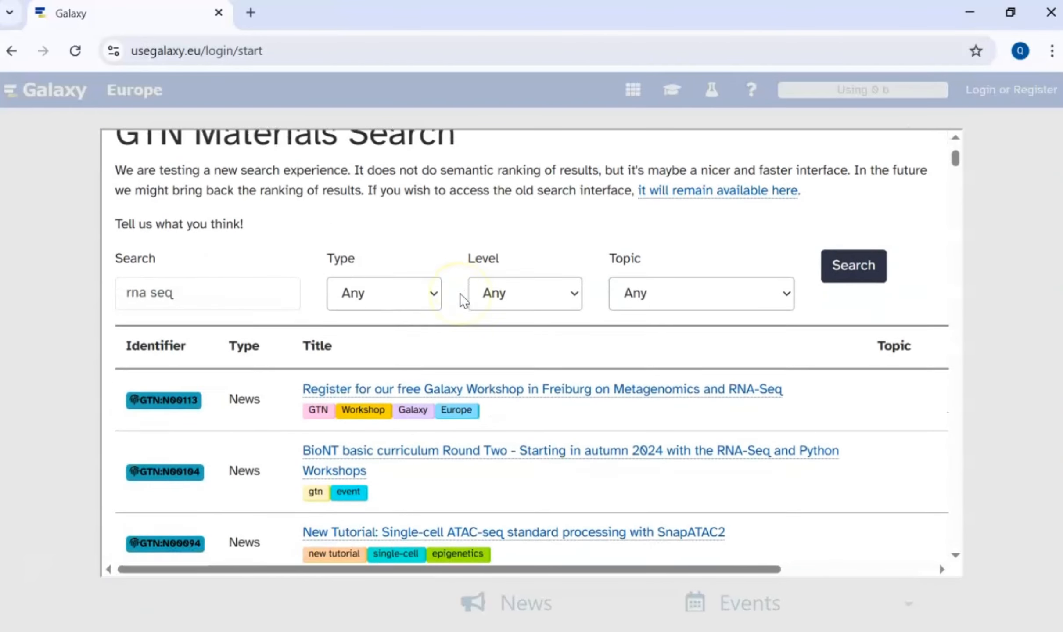
pyautogui.click(184, 280)
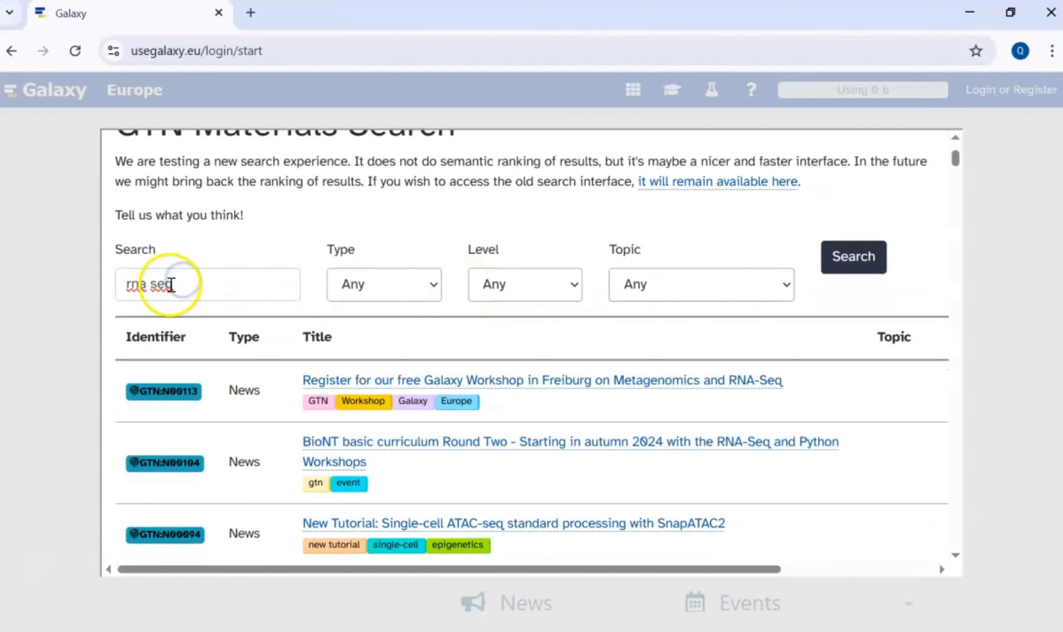
pyautogui.scroll(-2, 225, 286)
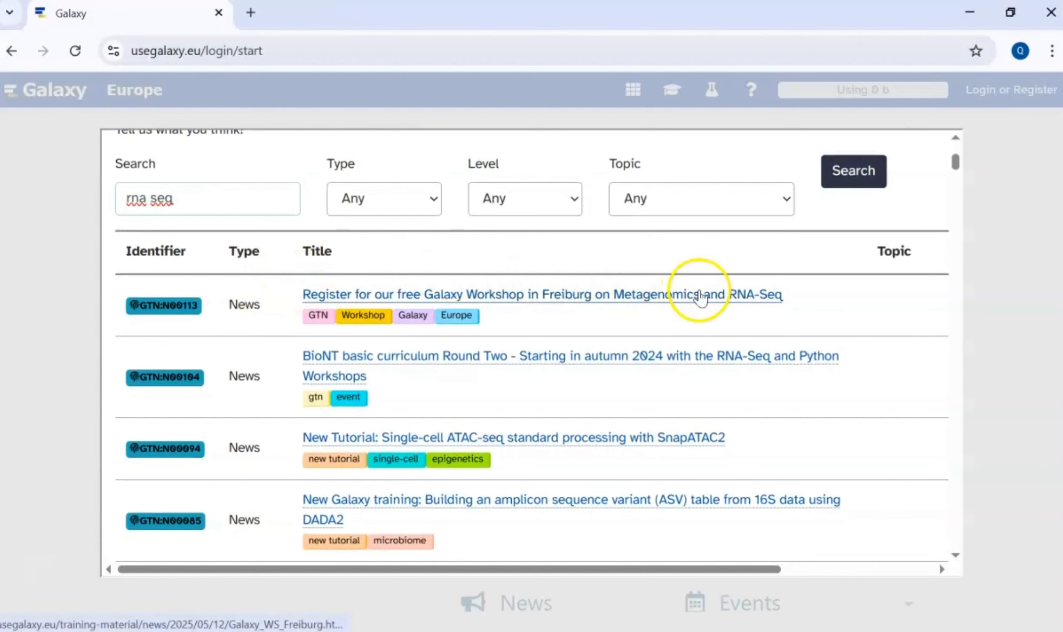
pyautogui.scroll(-4, 902, 320)
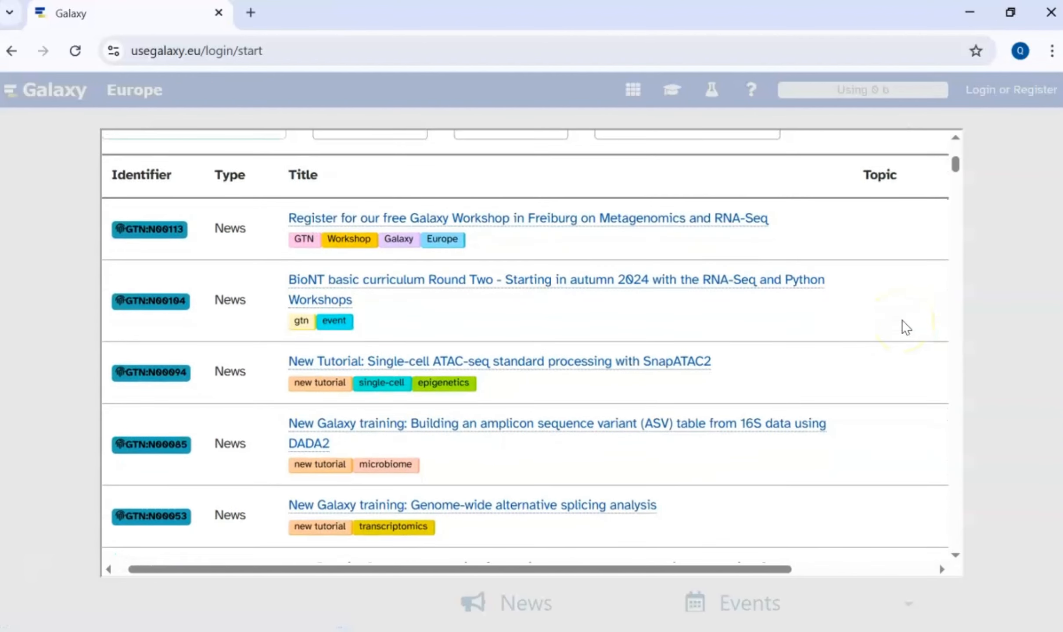
pyautogui.scroll(-3, 902, 320)
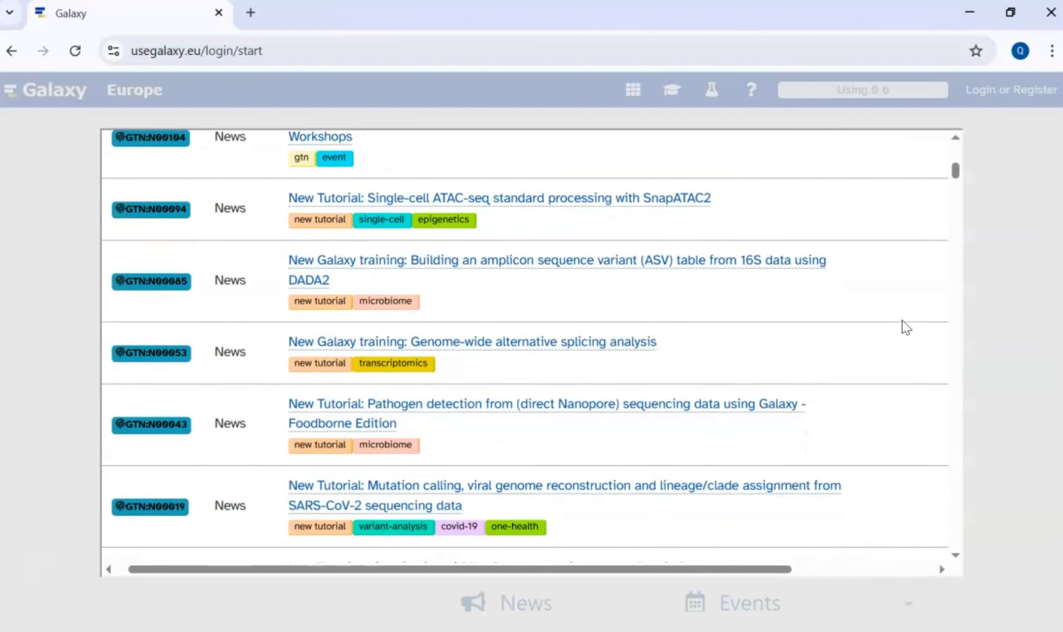
pyautogui.scroll(-4, 903, 325)
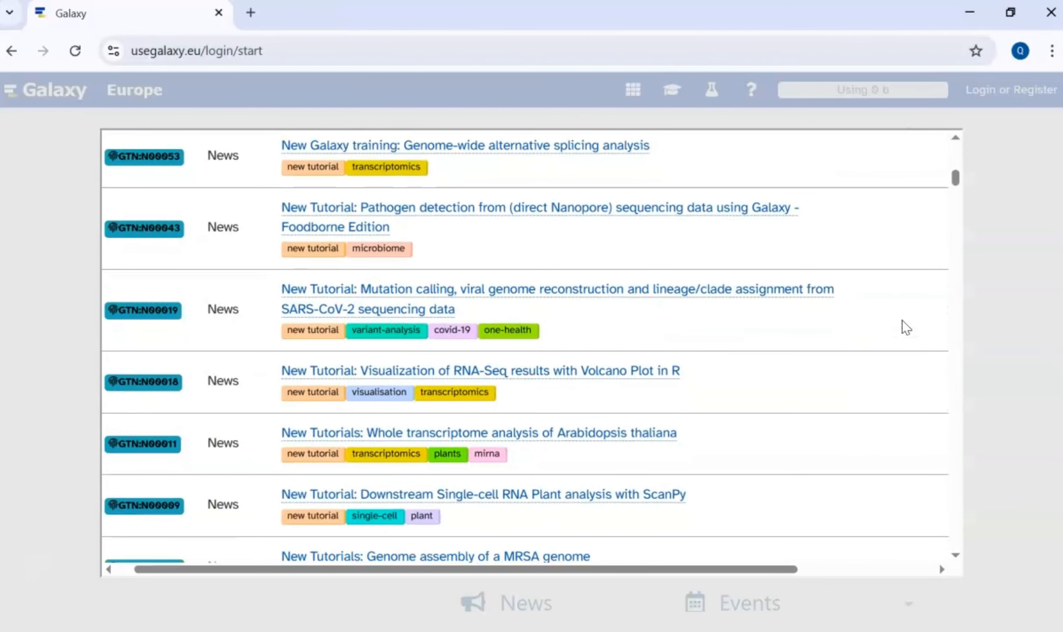
pyautogui.scroll(-1, 905, 327)
pyautogui.scroll(-2, 905, 326)
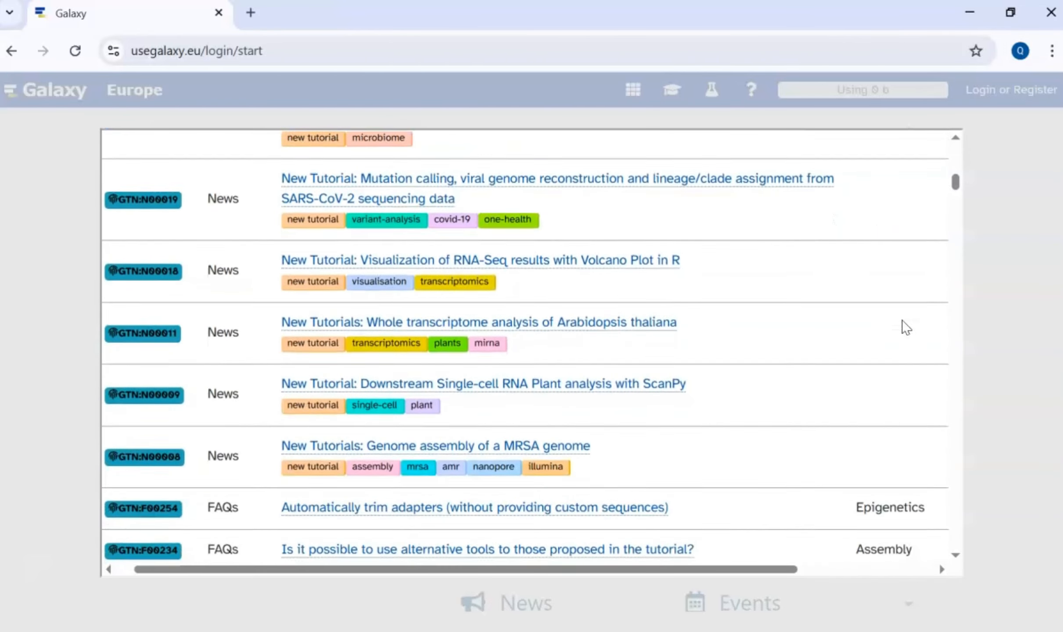
pyautogui.scroll(-2, 905, 327)
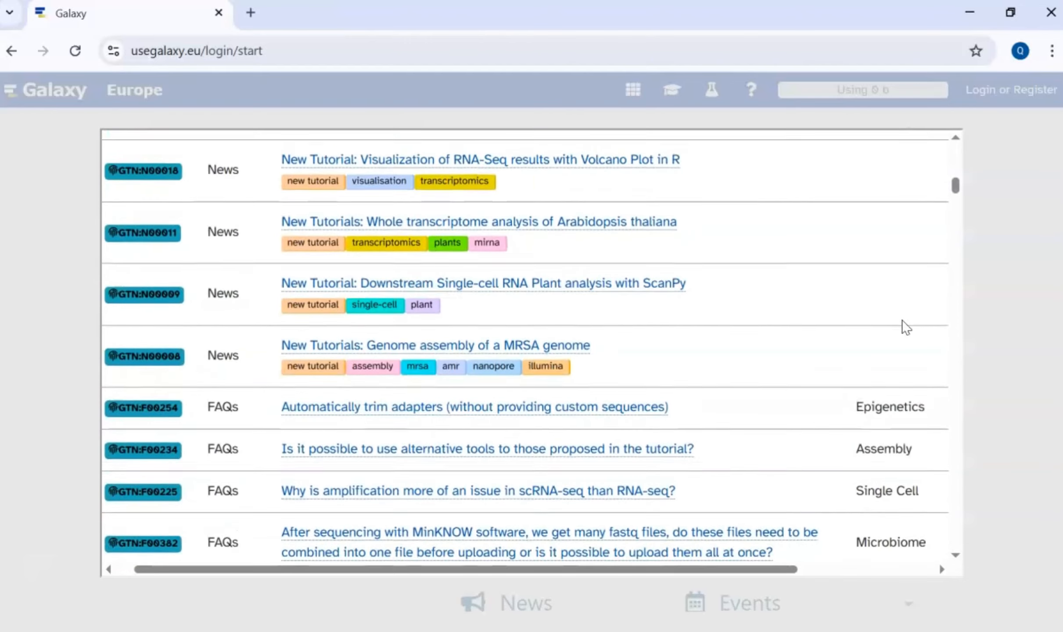
pyautogui.scroll(-2, 905, 327)
pyautogui.scroll(-4, 905, 327)
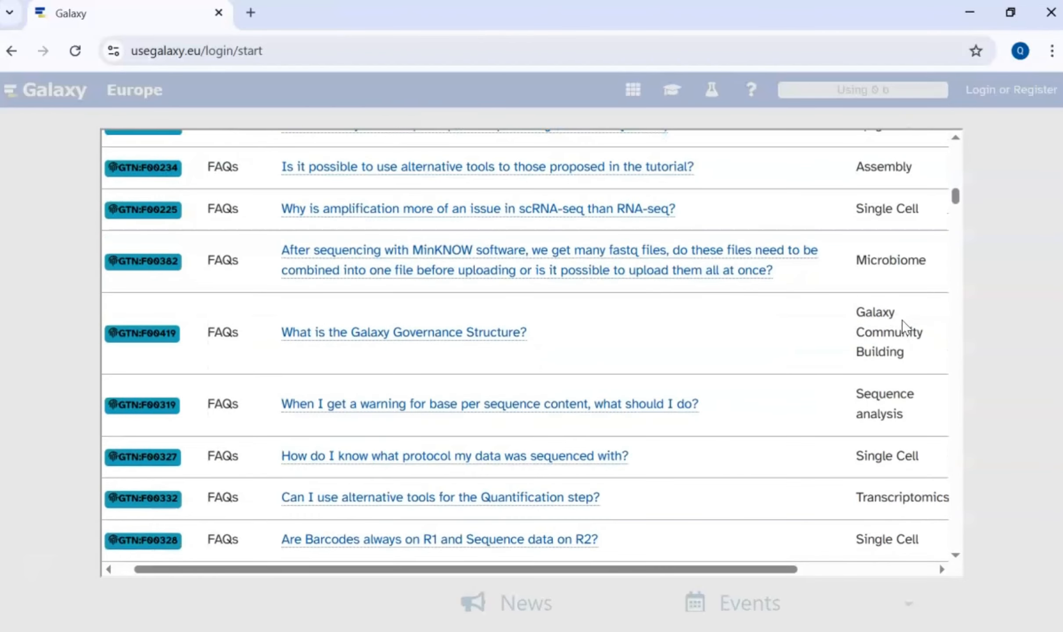
pyautogui.scroll(-4, 905, 327)
pyautogui.scroll(20, 905, 327)
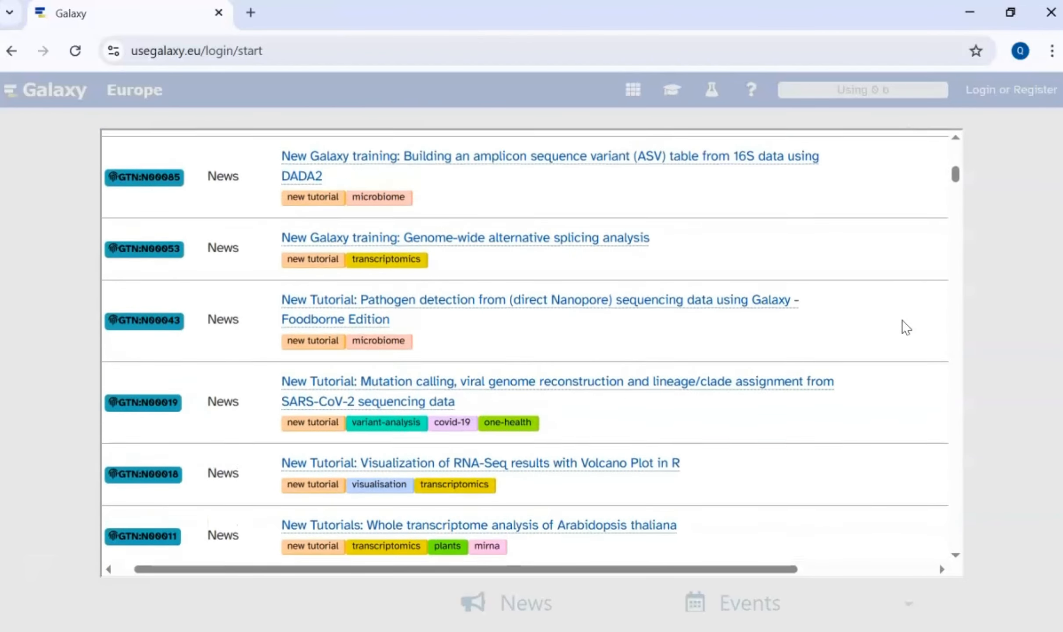
pyautogui.scroll(1, 905, 327)
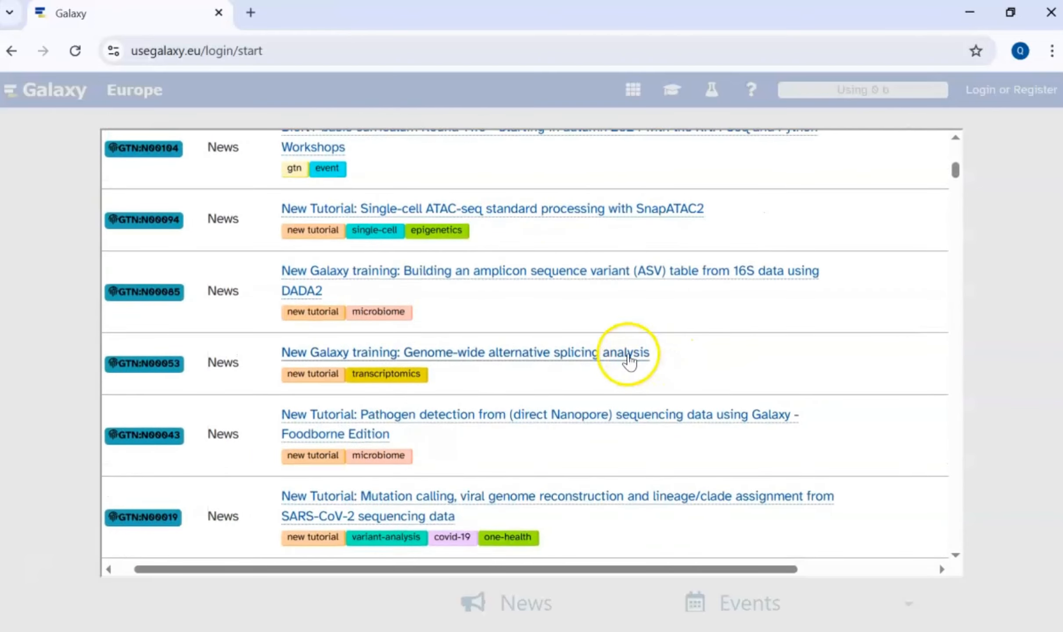
# Open the news item on genome-wide alternative splicing analysis and read through the page.
pyautogui.click(628, 353)
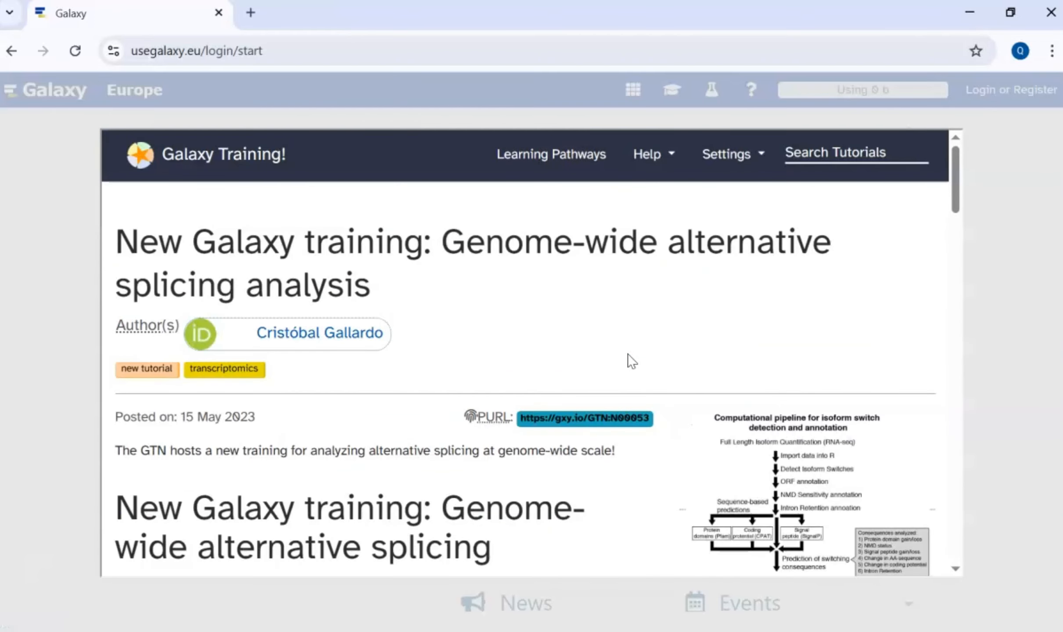
pyautogui.scroll(-10, 593, 274)
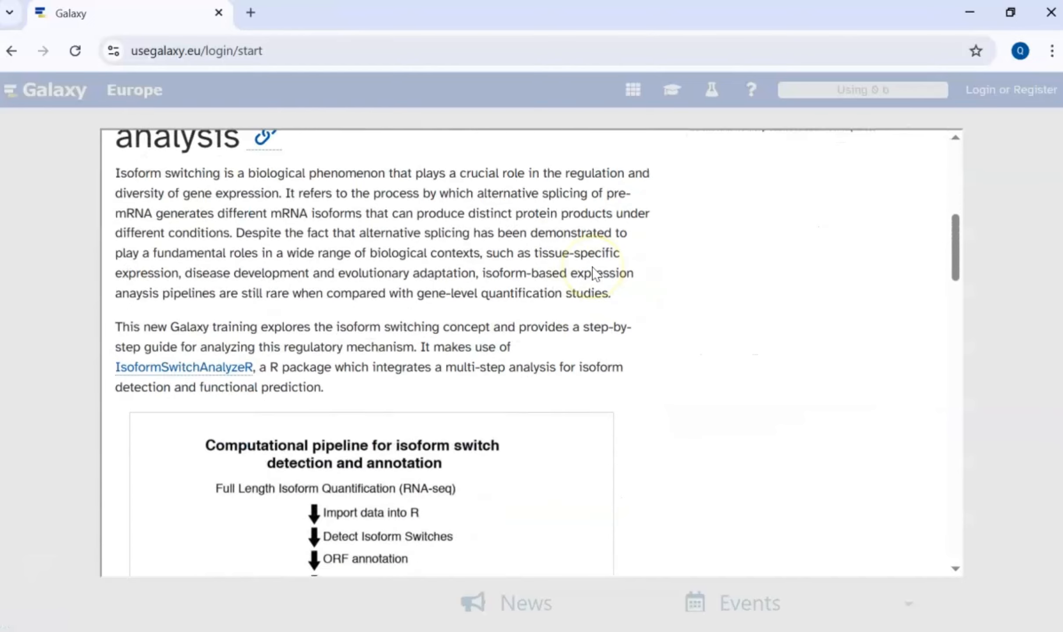
pyautogui.scroll(-20, 592, 274)
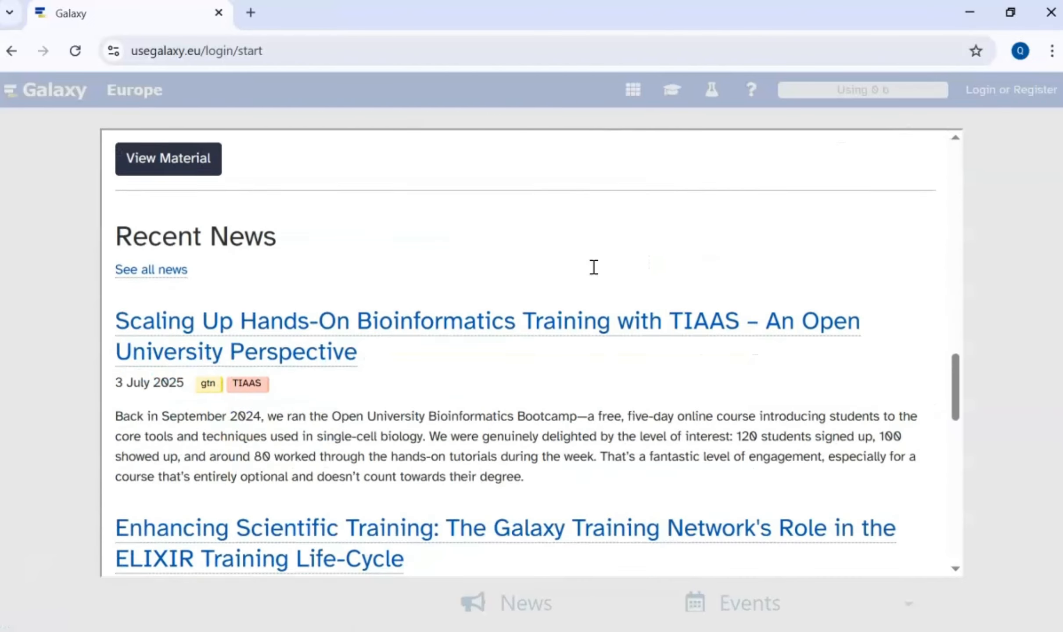
pyautogui.scroll(-20, 596, 275)
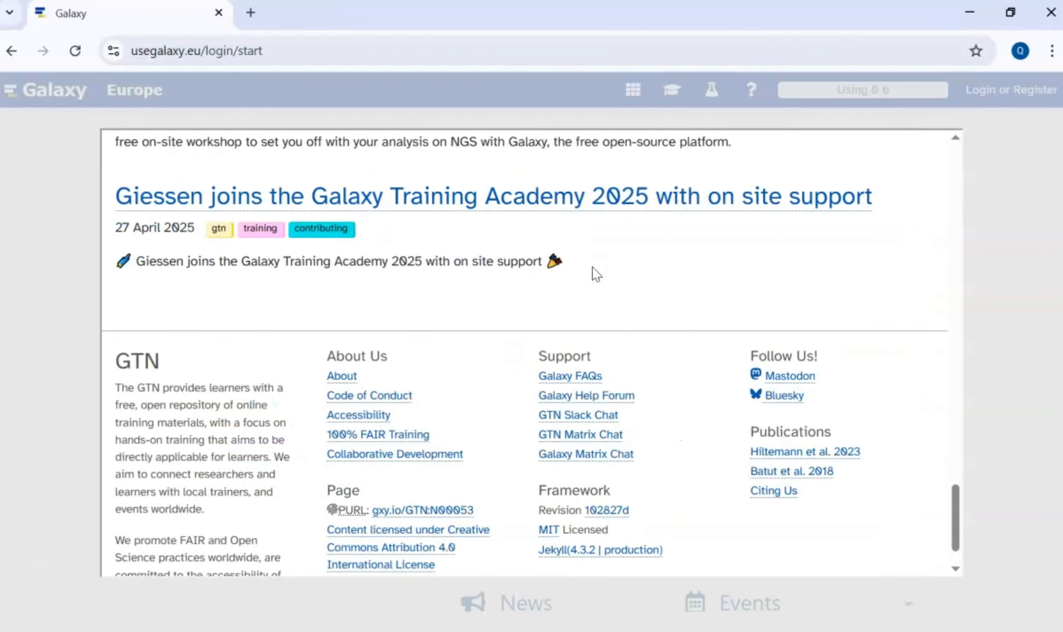
pyautogui.scroll(20, 595, 274)
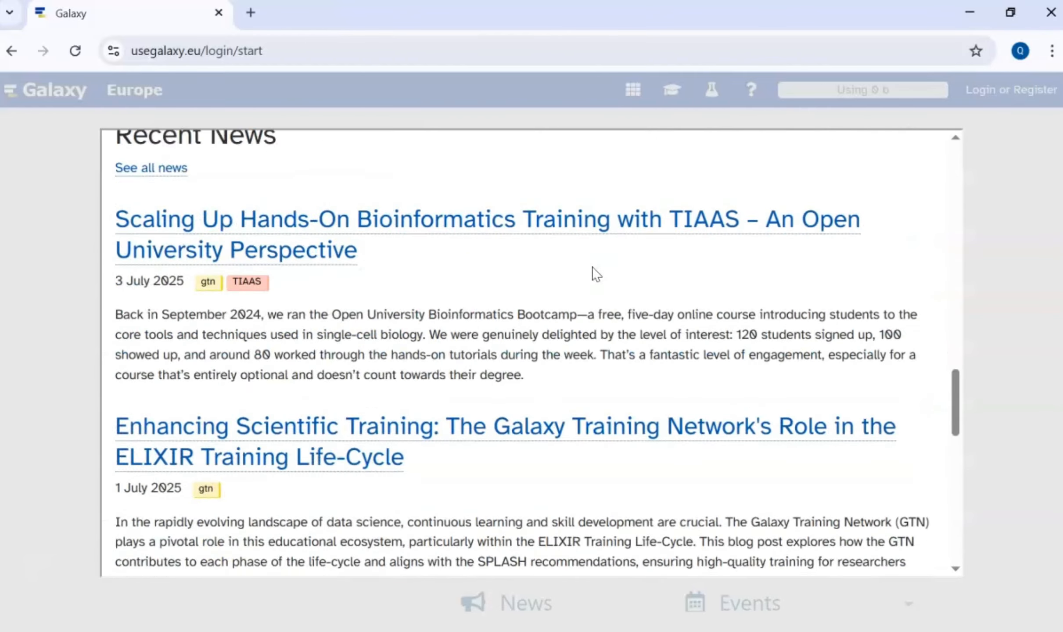
pyautogui.scroll(12, 596, 274)
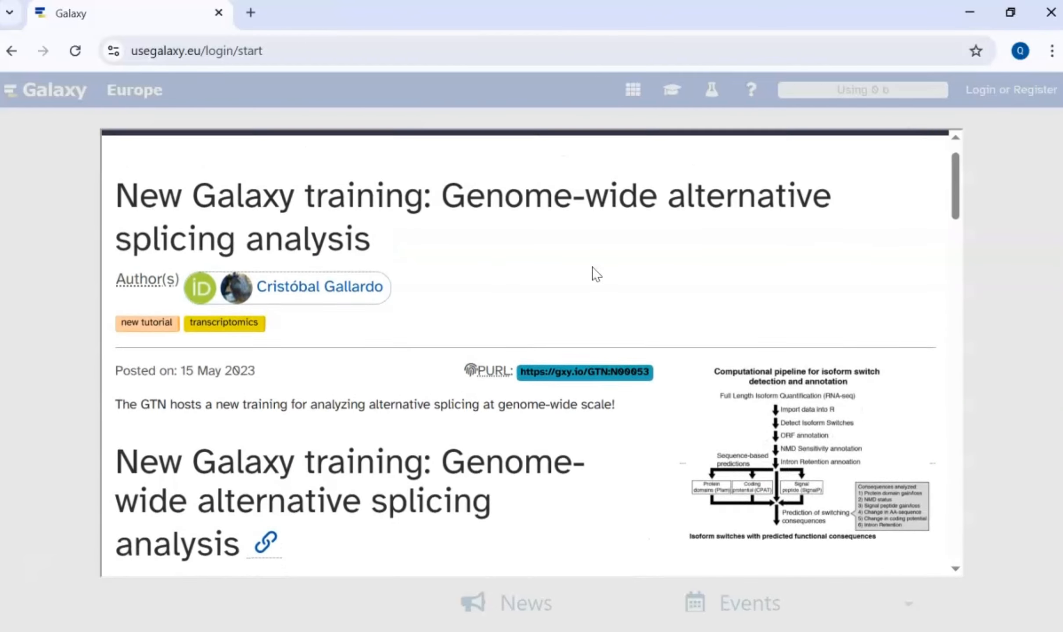
# Review the heading and publication details of the alternative splicing news item, and close the training materials.
pyautogui.scroll(1, 596, 274)
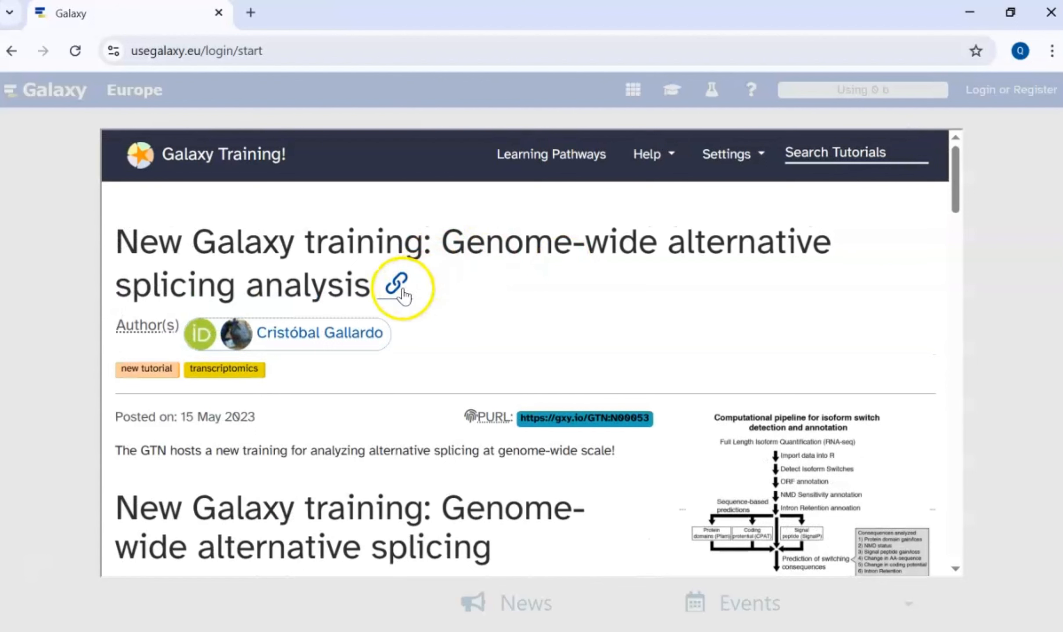
pyautogui.scroll(-2, 395, 287)
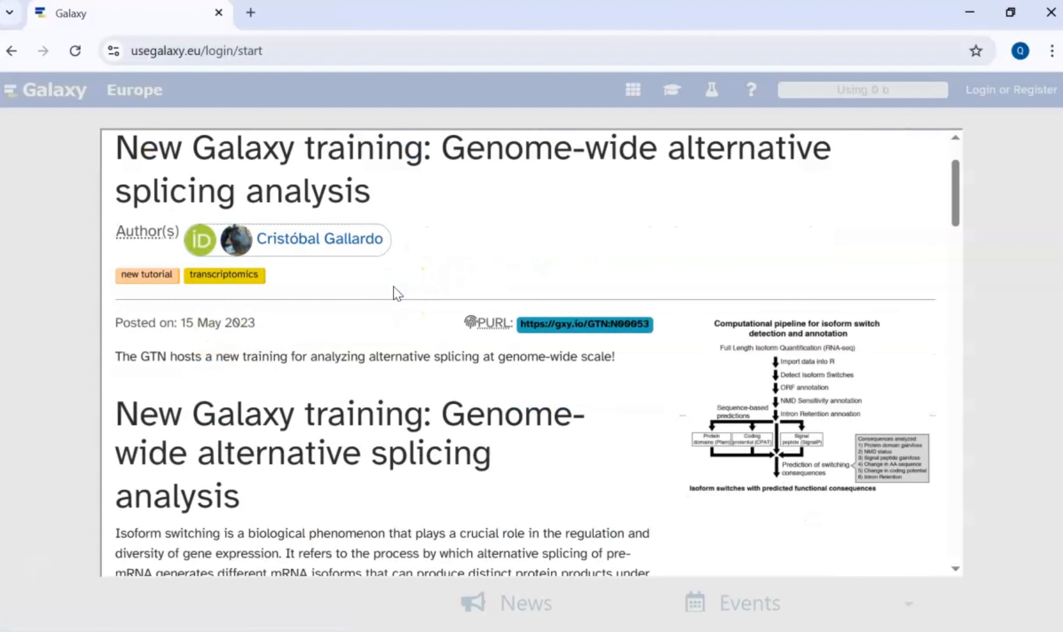
pyautogui.click(552, 328)
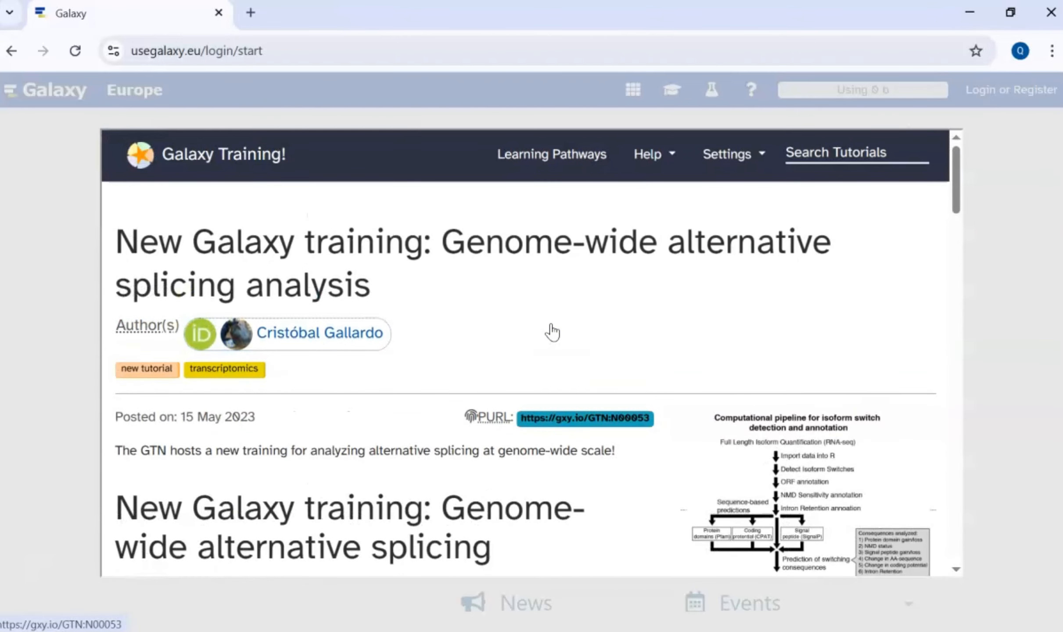
pyautogui.click(989, 203)
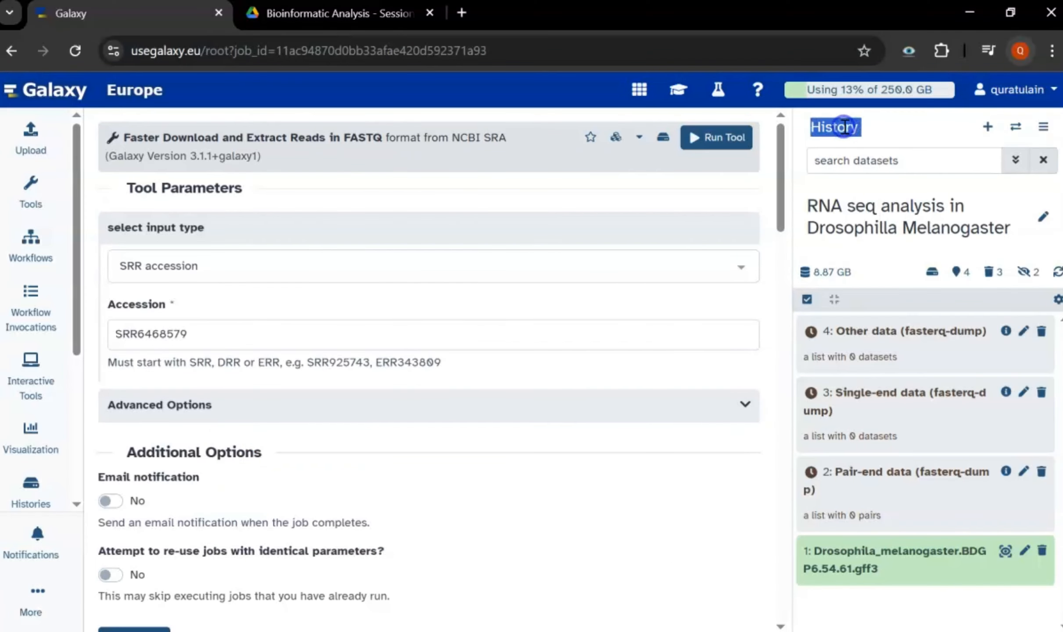
# View the list of available histories and the history options for the current RNA-seq history, leaving both without making a choice.
pyautogui.click(885, 122)
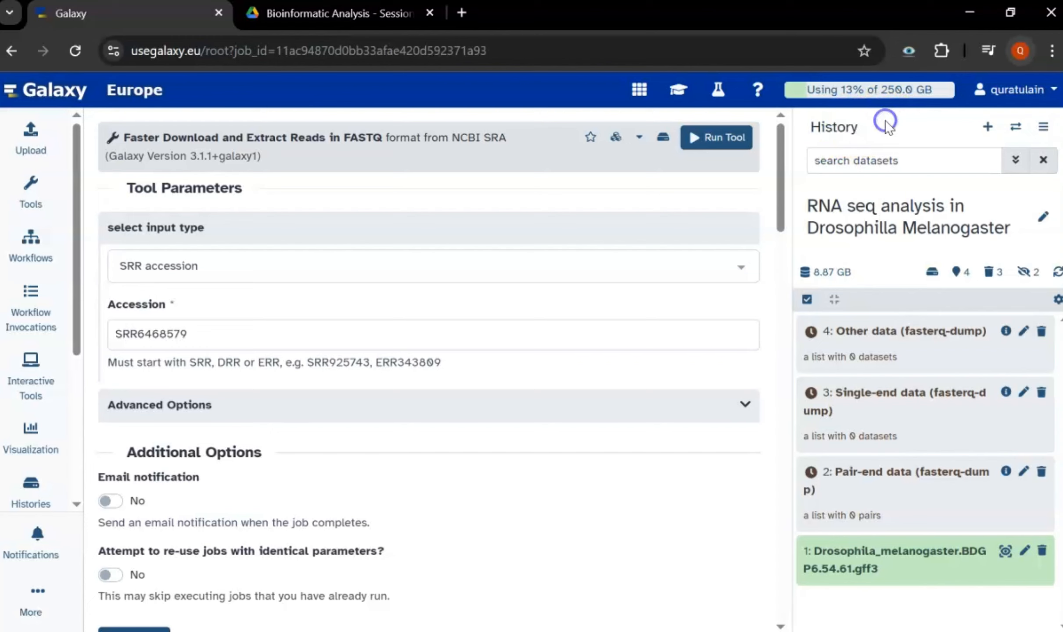
pyautogui.click(1013, 130)
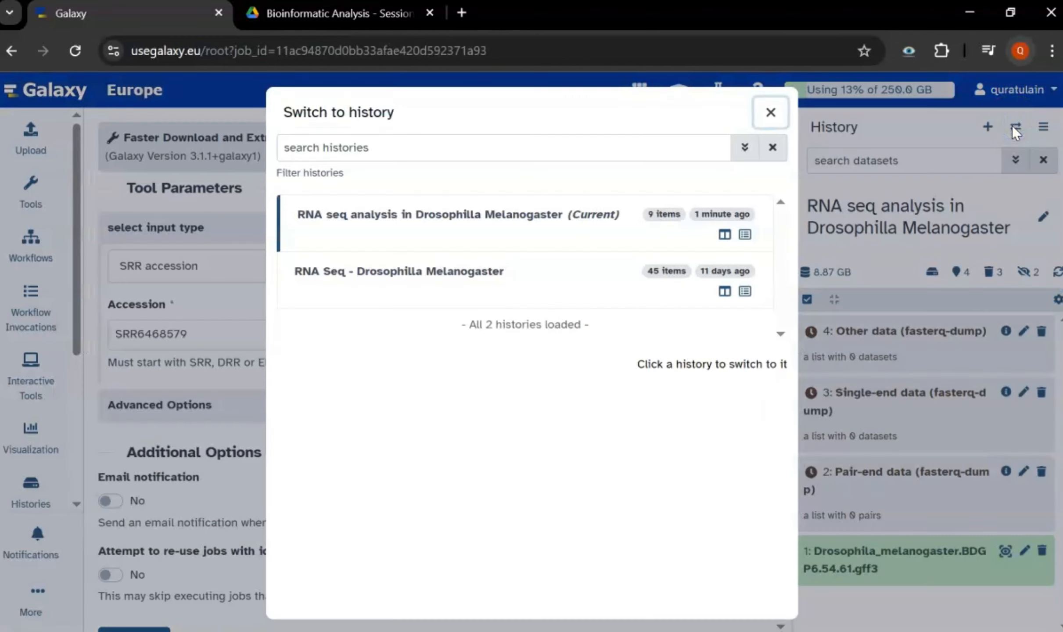
pyautogui.click(955, 125)
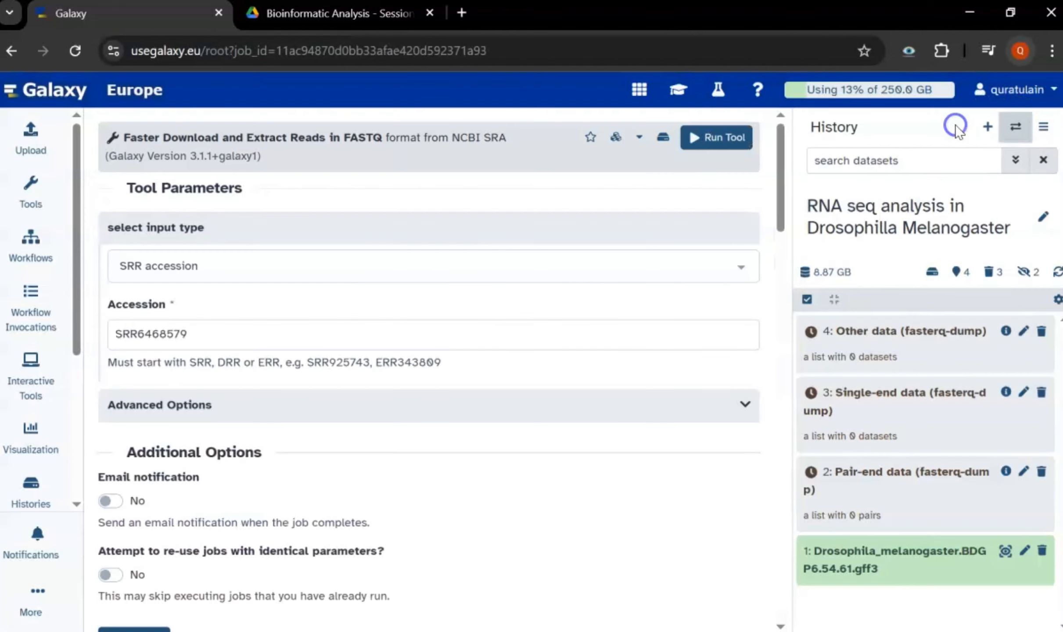
pyautogui.click(1041, 131)
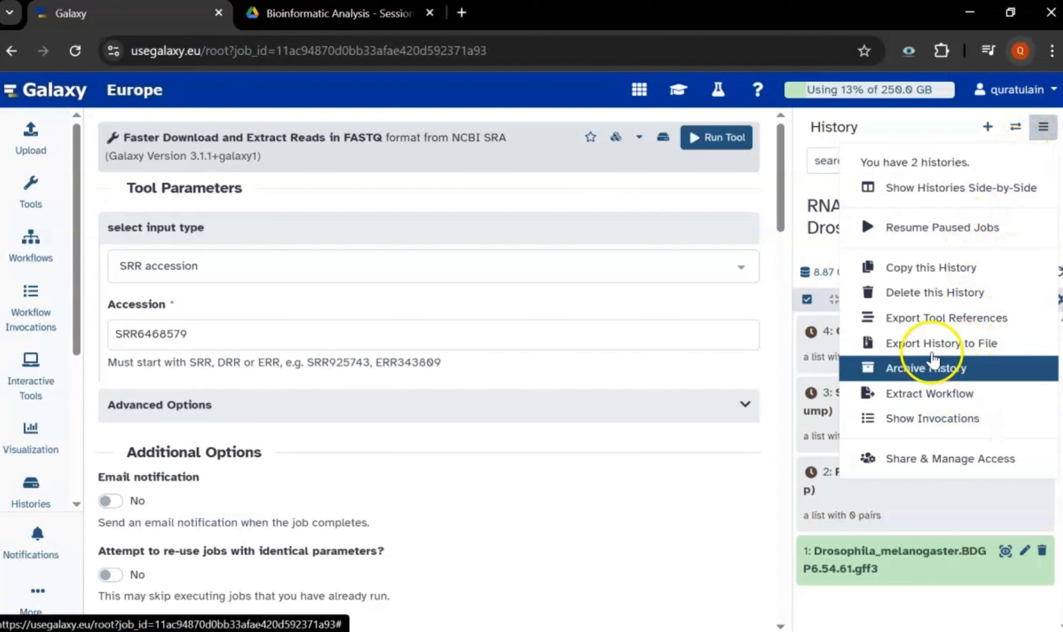
pyautogui.click(883, 135)
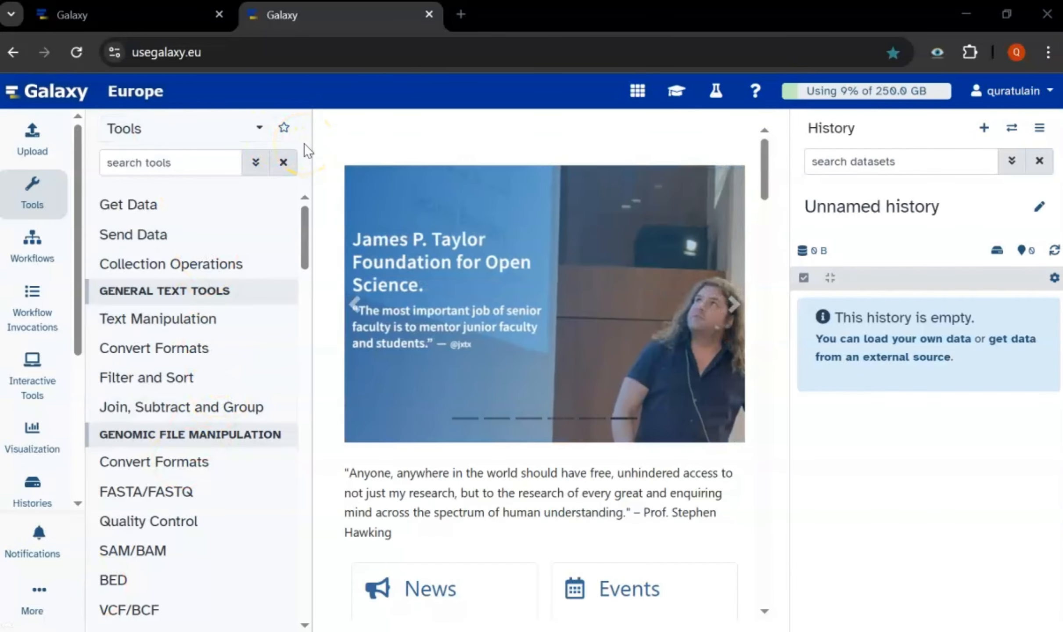
# Rename the unnamed history as "RNA seq analysis in Drosophilla Melanogaster".
pyautogui.click(890, 203)
pyautogui.press('BackSpace')
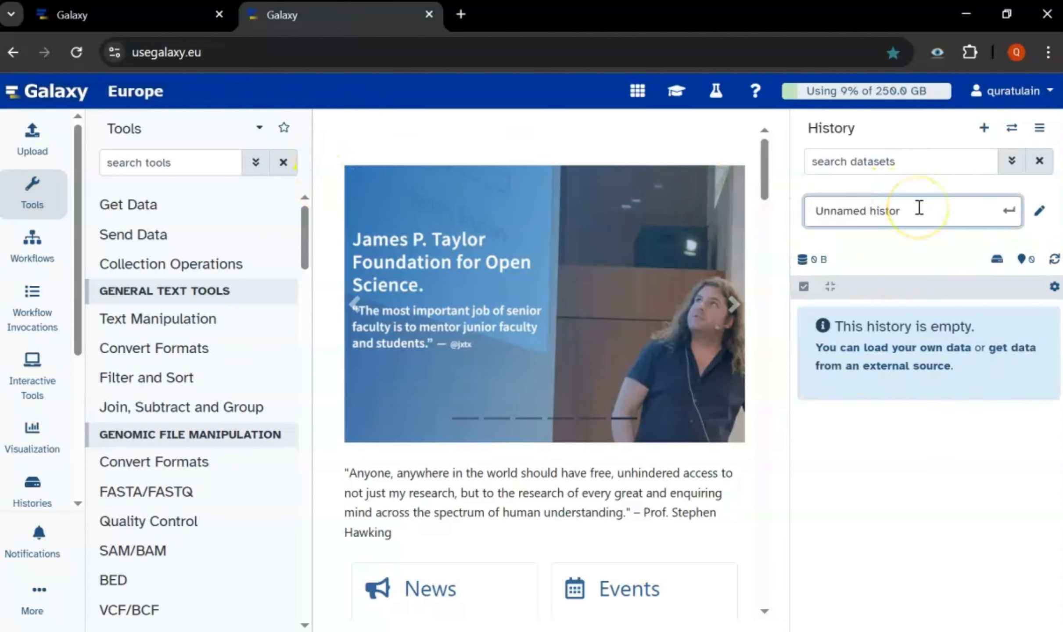
pyautogui.write('RN')
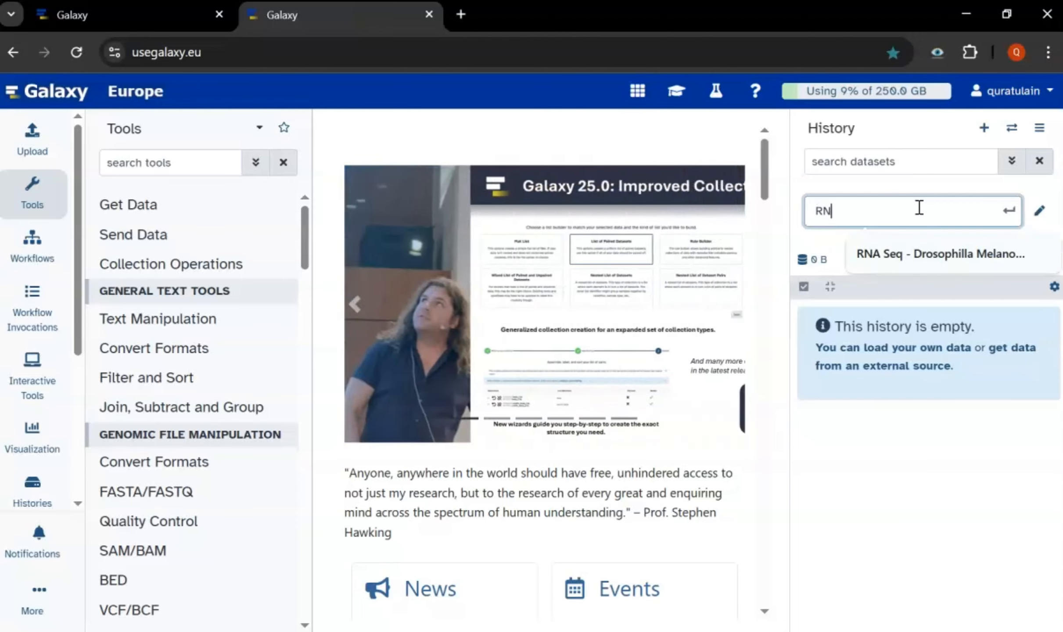
pyautogui.write('A seq analysis')
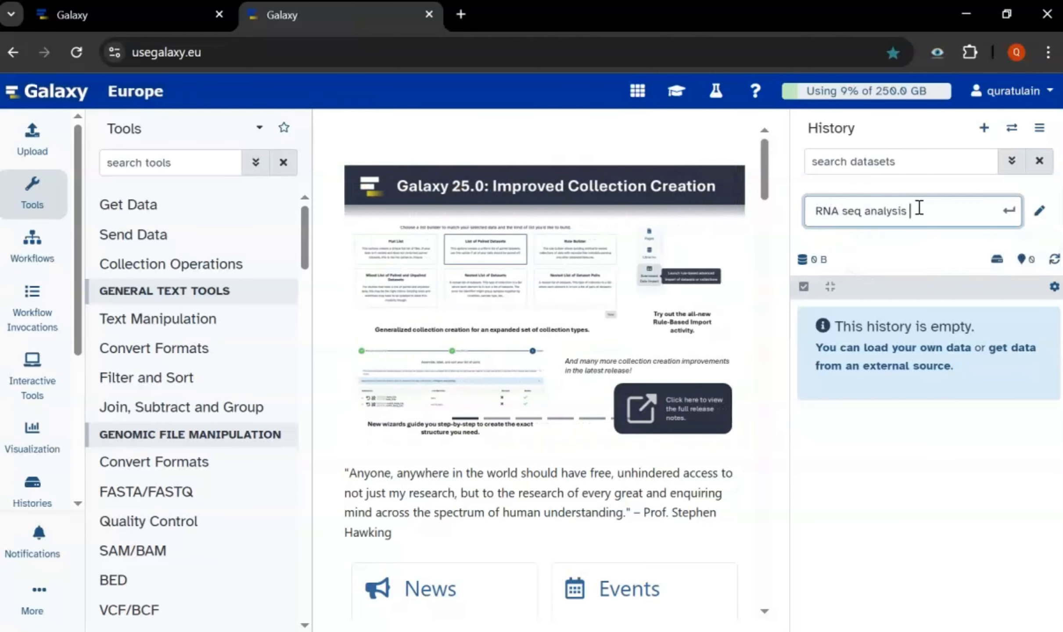
pyautogui.write(' id')
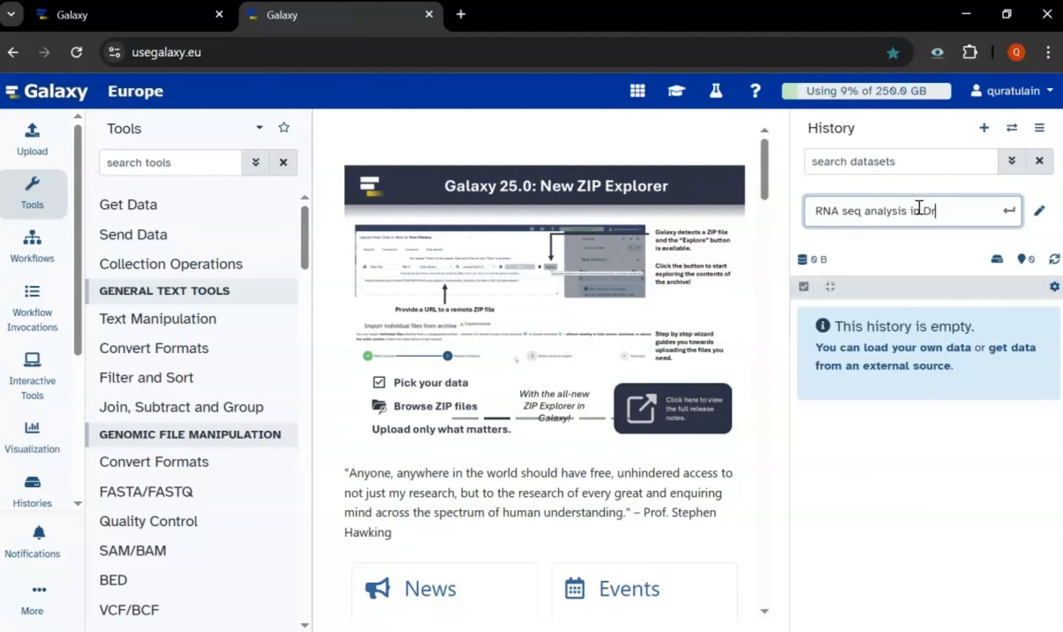
pyautogui.write(' Drosophol')
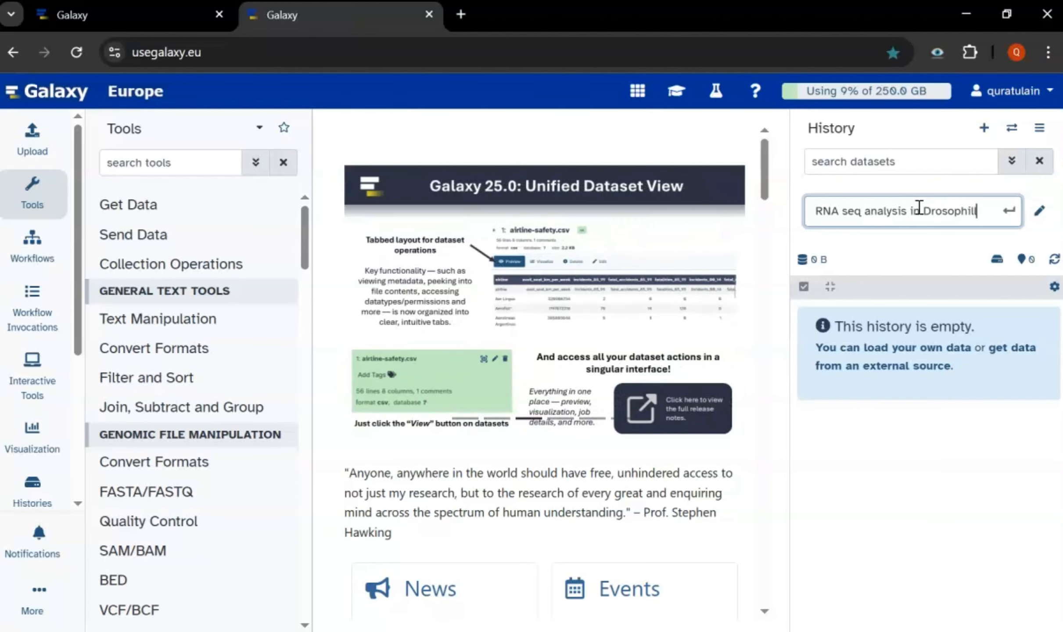
pyautogui.write('la Melanogaster')
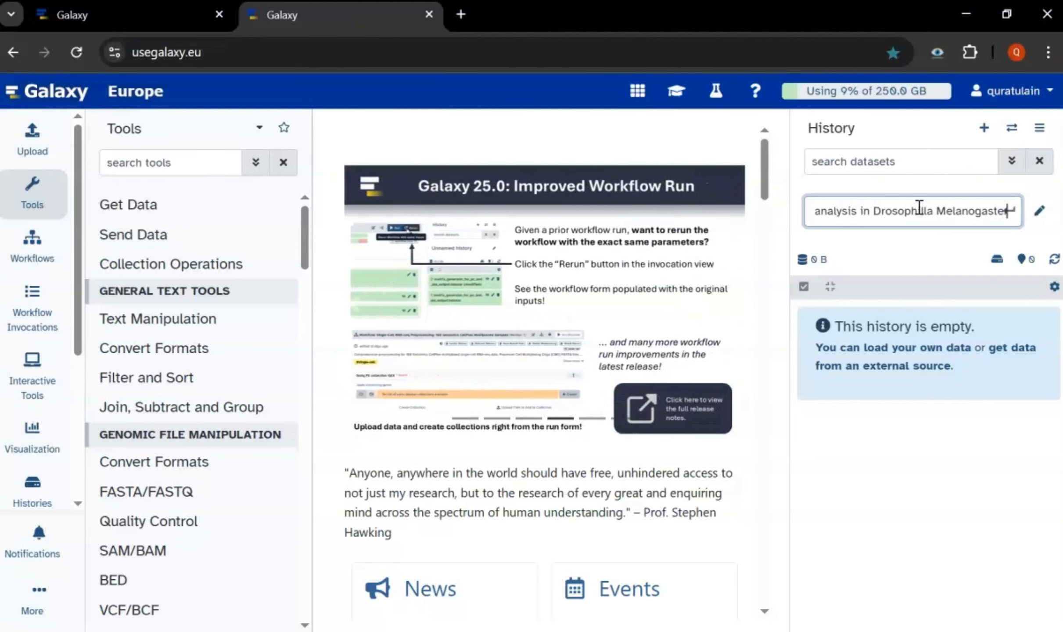
pyautogui.press('Return')
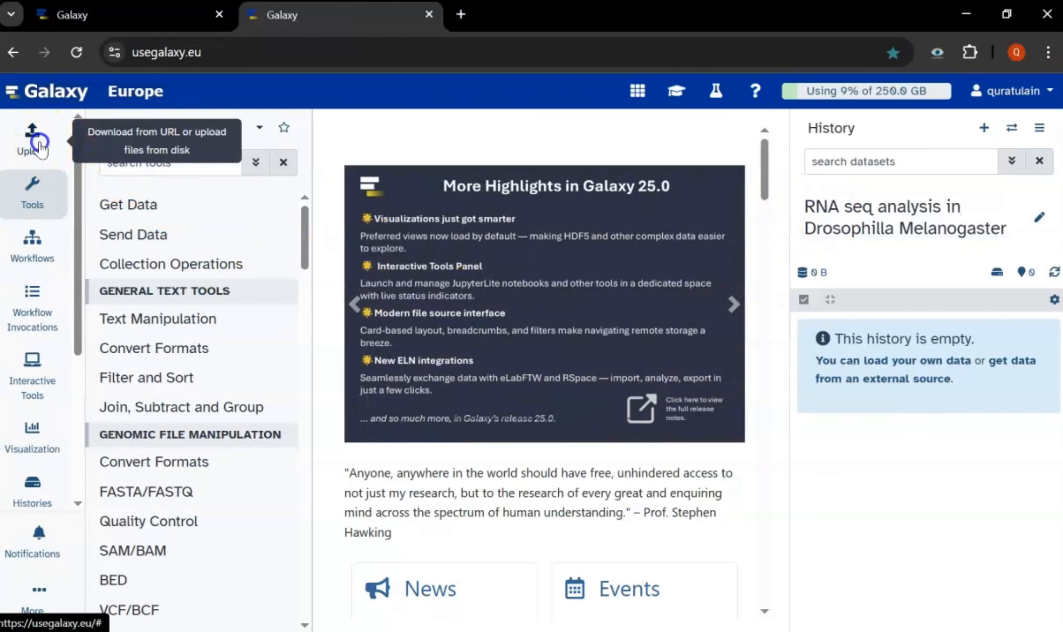
# Add the local file Drosophila_melanogaster.BDGP6.54.61.gff3 from the Downloads folder to the upload queue.
pyautogui.click(39, 145)
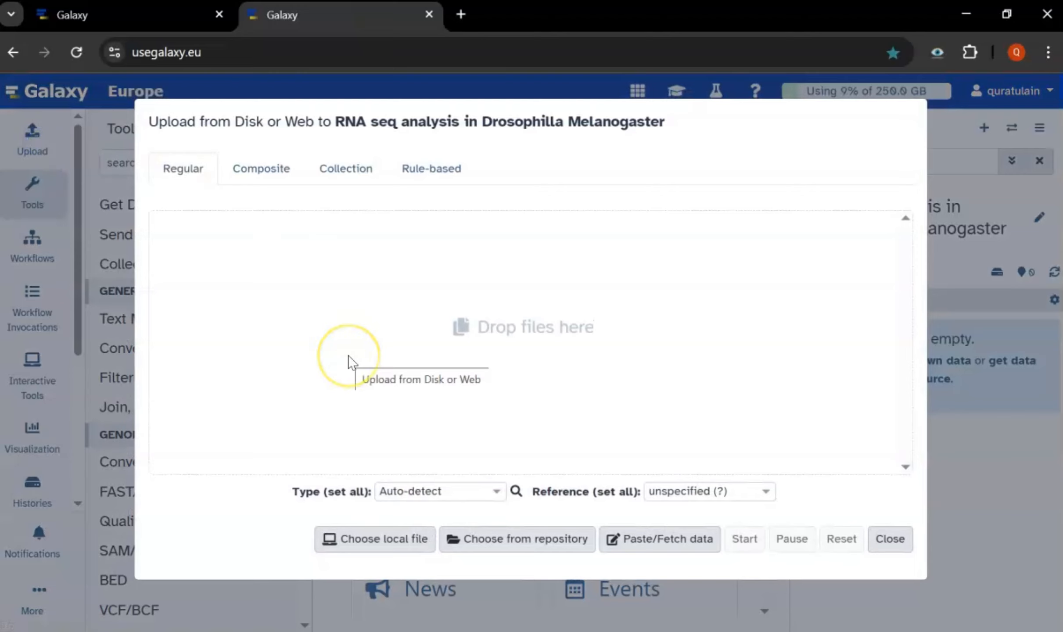
pyautogui.click(394, 533)
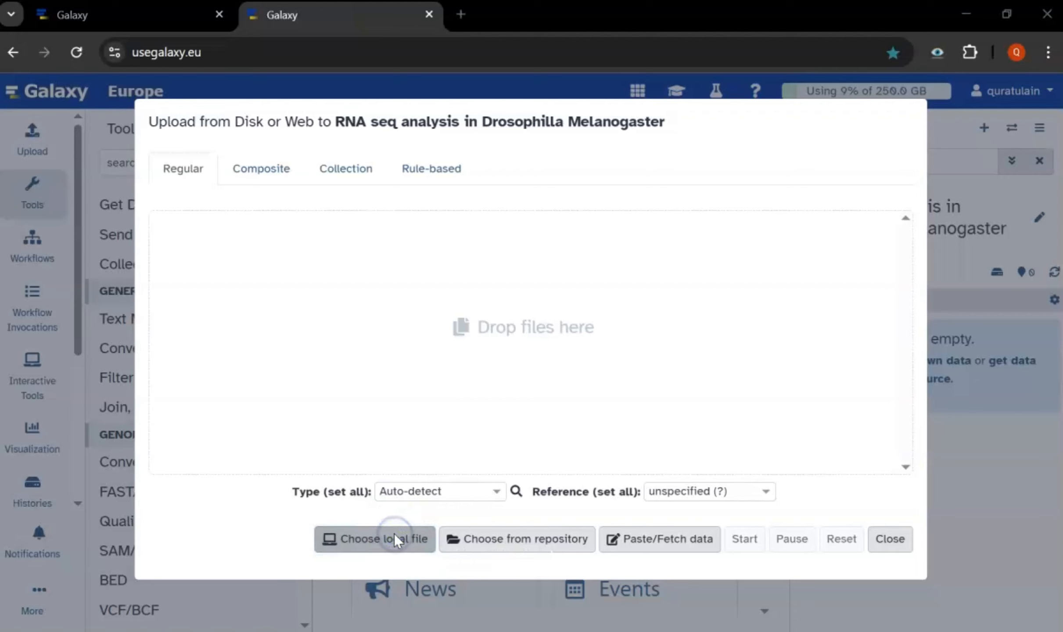
pyautogui.click(90, 189)
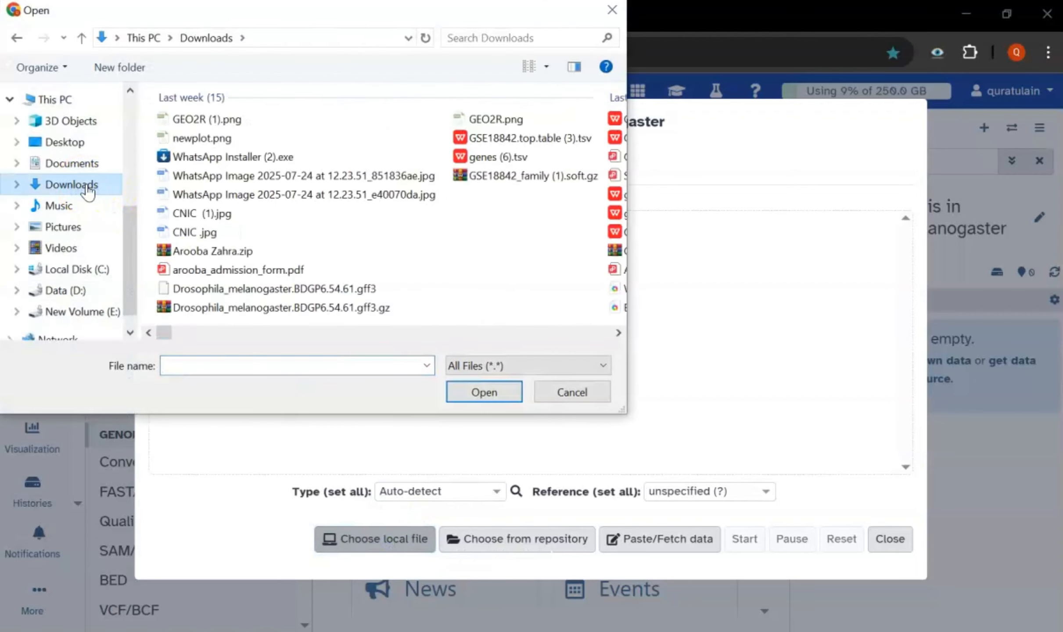
pyautogui.click(88, 190)
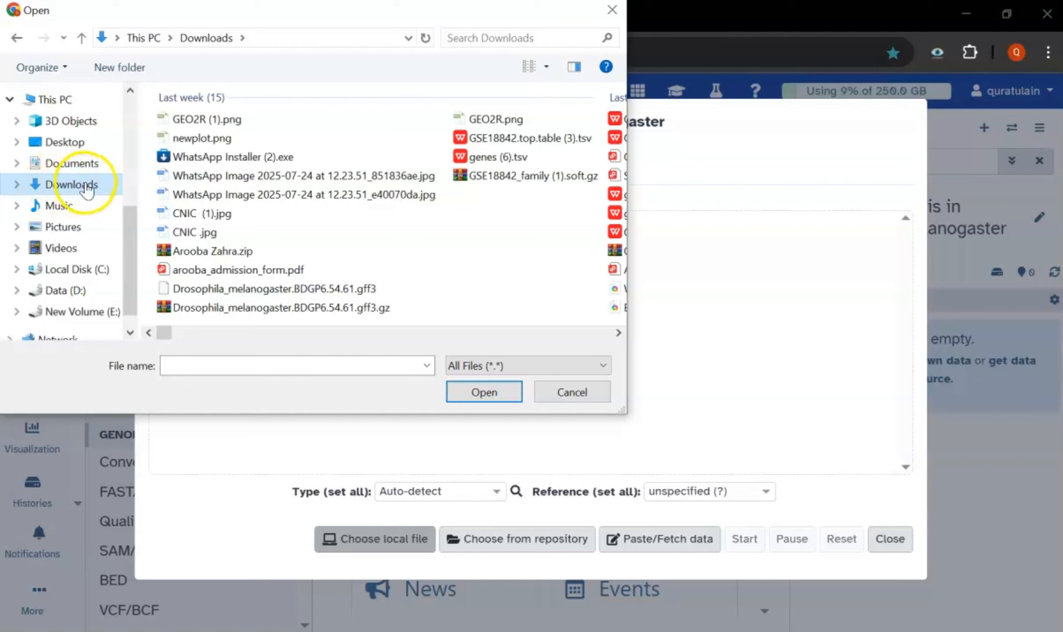
pyautogui.click(332, 288)
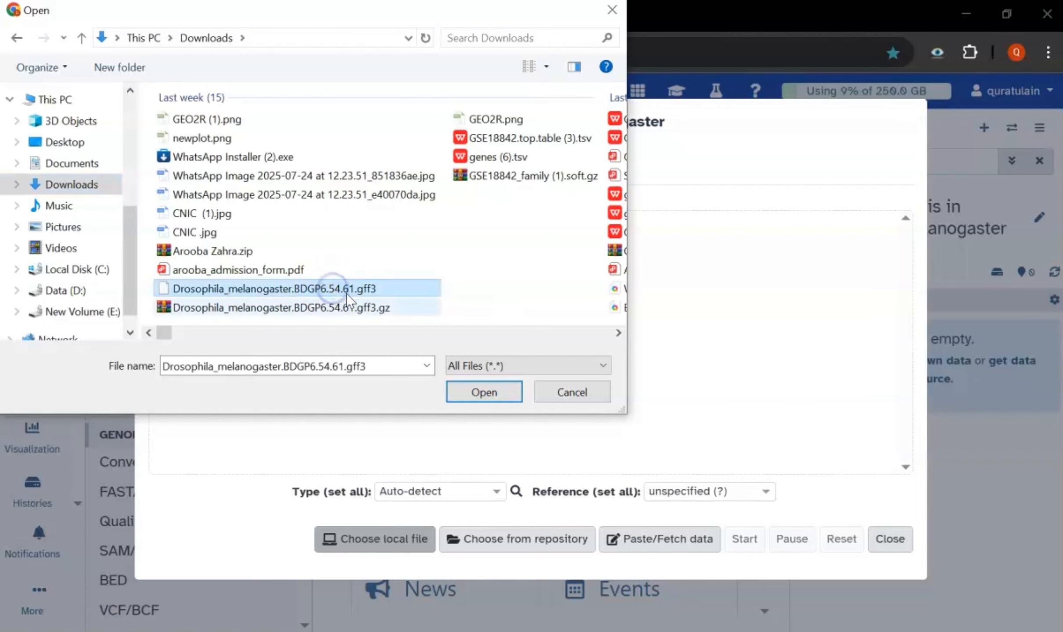
pyautogui.click(481, 390)
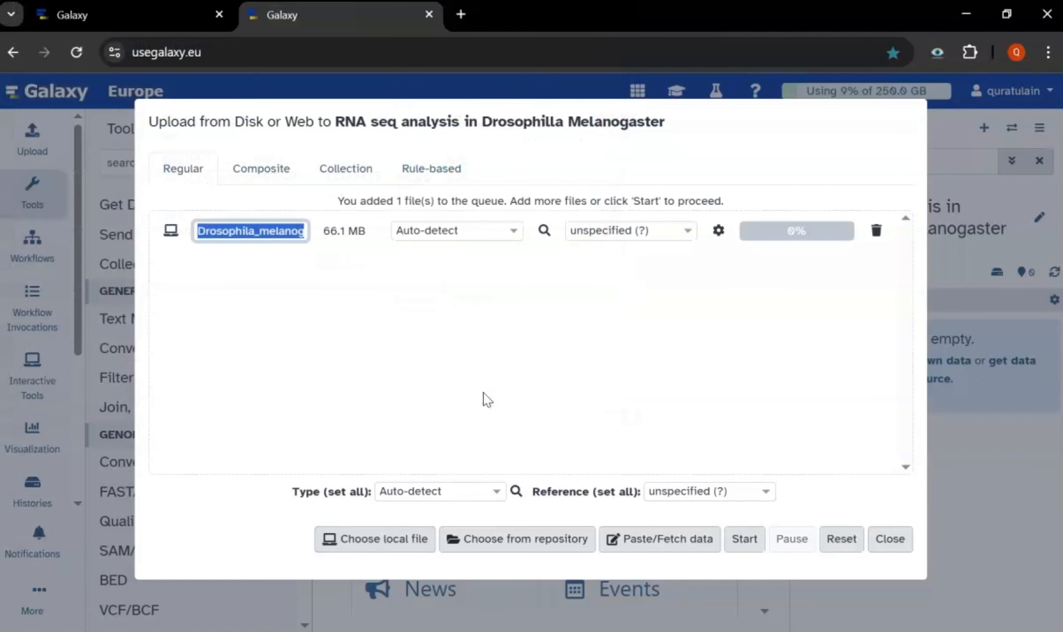
pyautogui.click(611, 348)
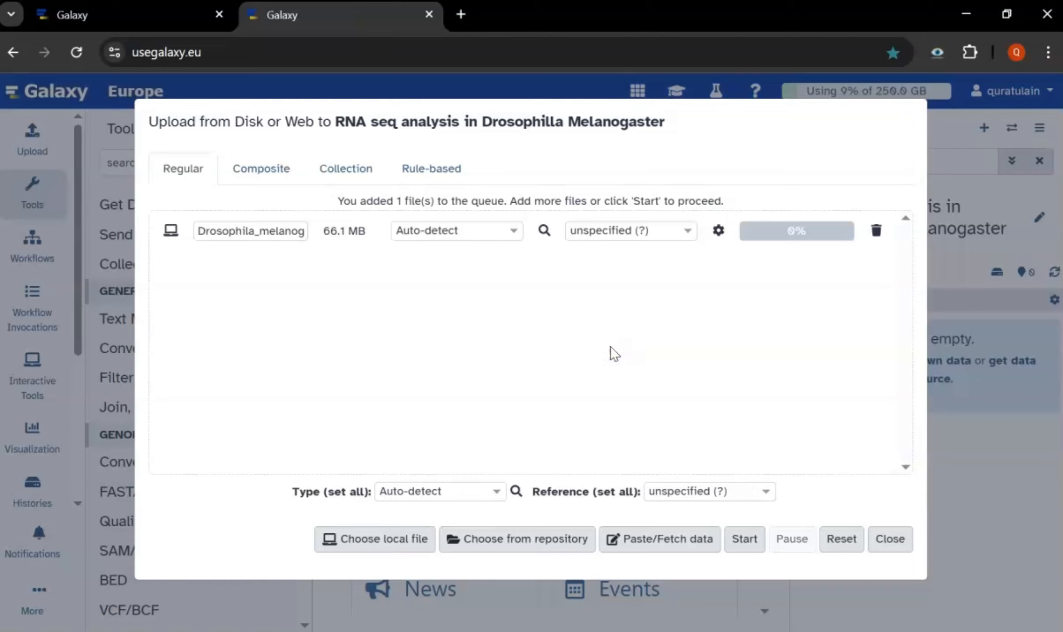
# Upload the queued gff3 file with auto-detected type to the history and close the upload dialog.
pyautogui.click(749, 543)
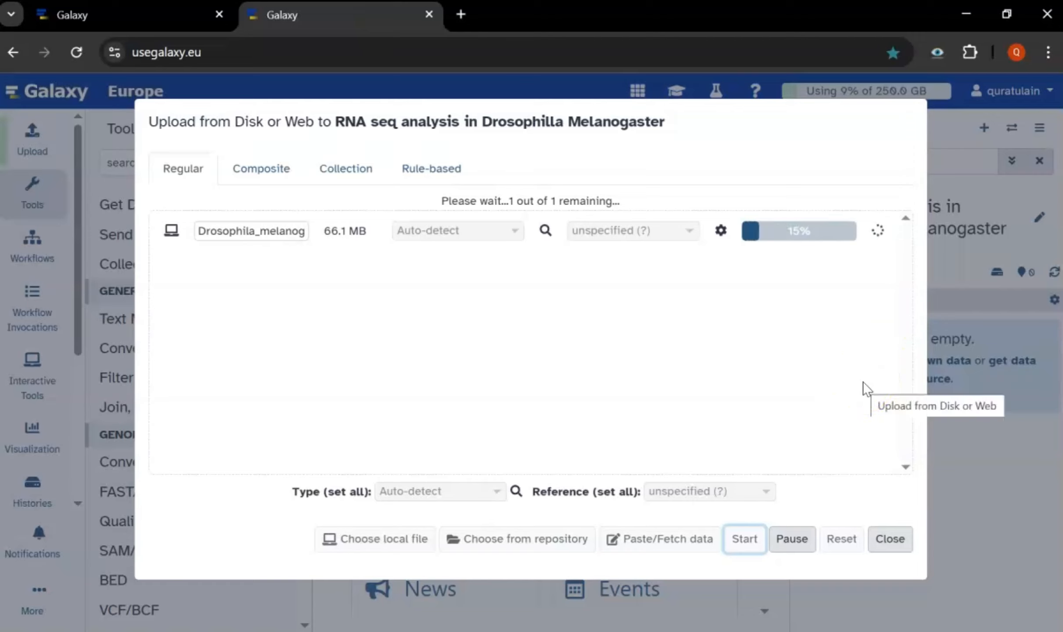
pyautogui.click(957, 482)
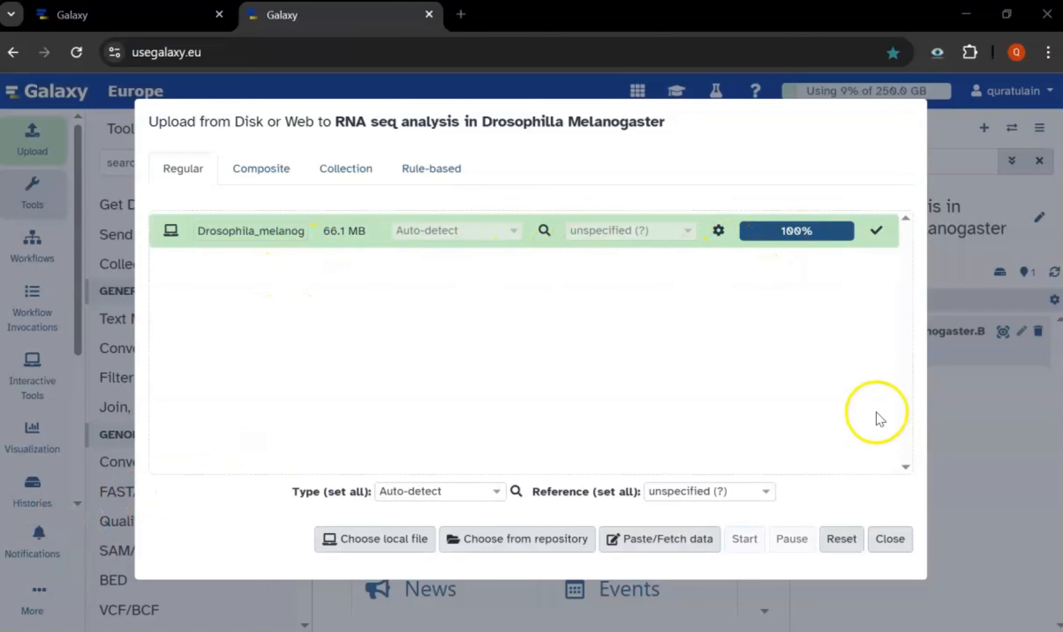
pyautogui.click(891, 539)
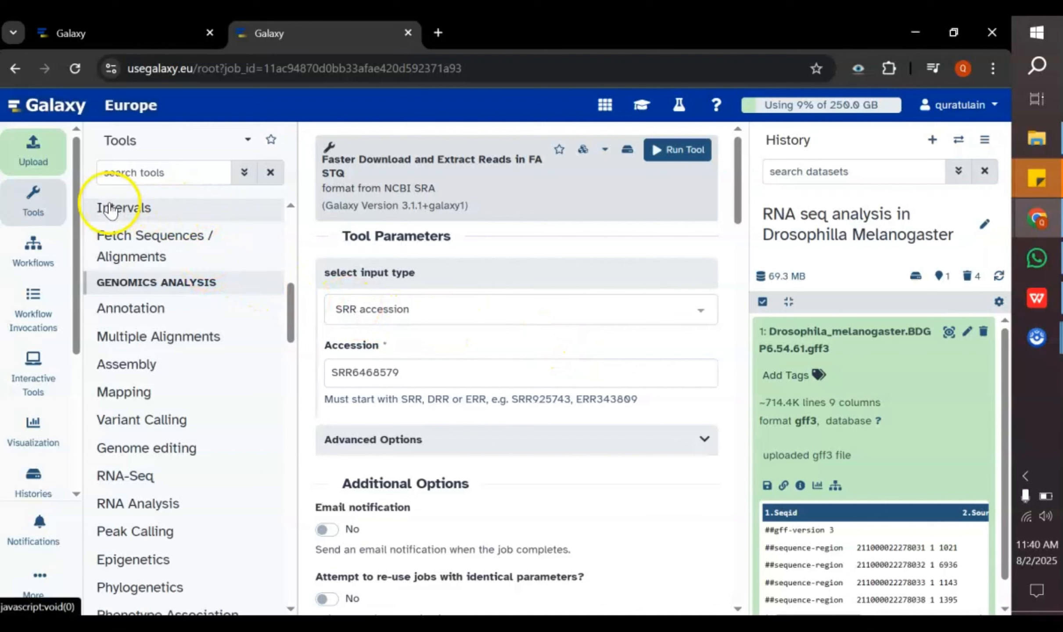
# Search the tools for "SRA" and open Download and Extract Reads in FASTQ format from NCBI SRA.
pyautogui.click(115, 174)
pyautogui.write('A')
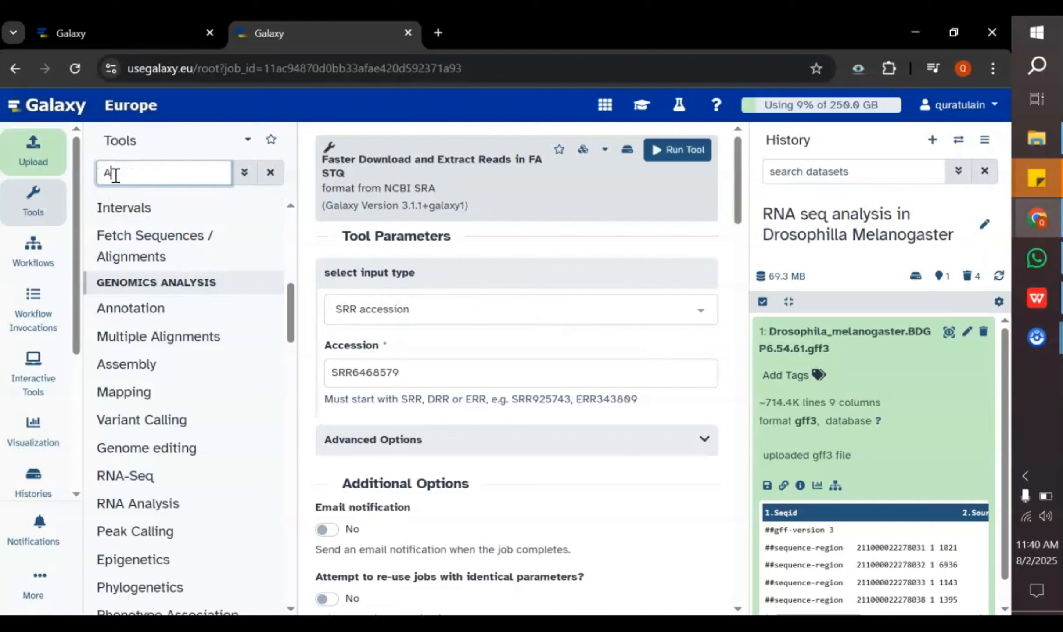
pyautogui.write('S')
pyautogui.press('BackSpace')
pyautogui.press('BackSpace')
pyautogui.write('SR')
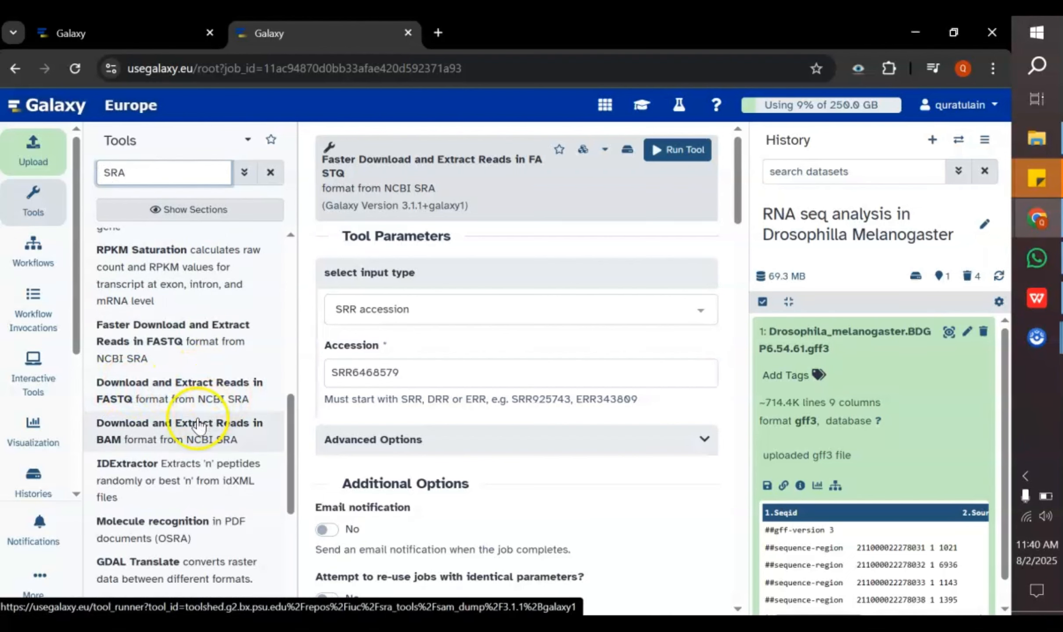
pyautogui.click(227, 396)
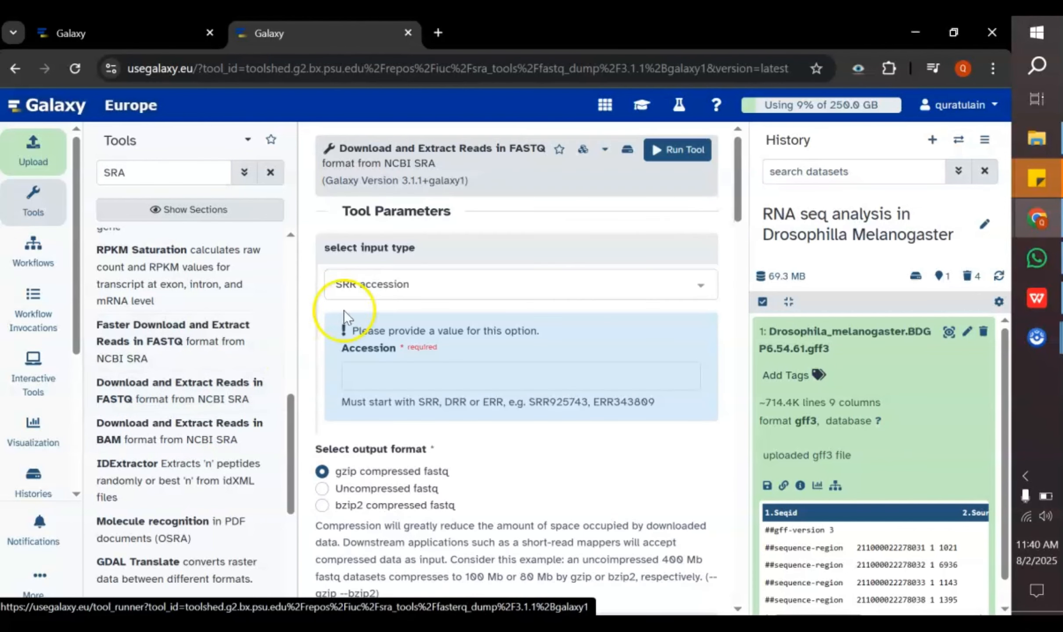
# Set the input type to SRR accession and enter the accession SRR6468579.
pyautogui.click(393, 284)
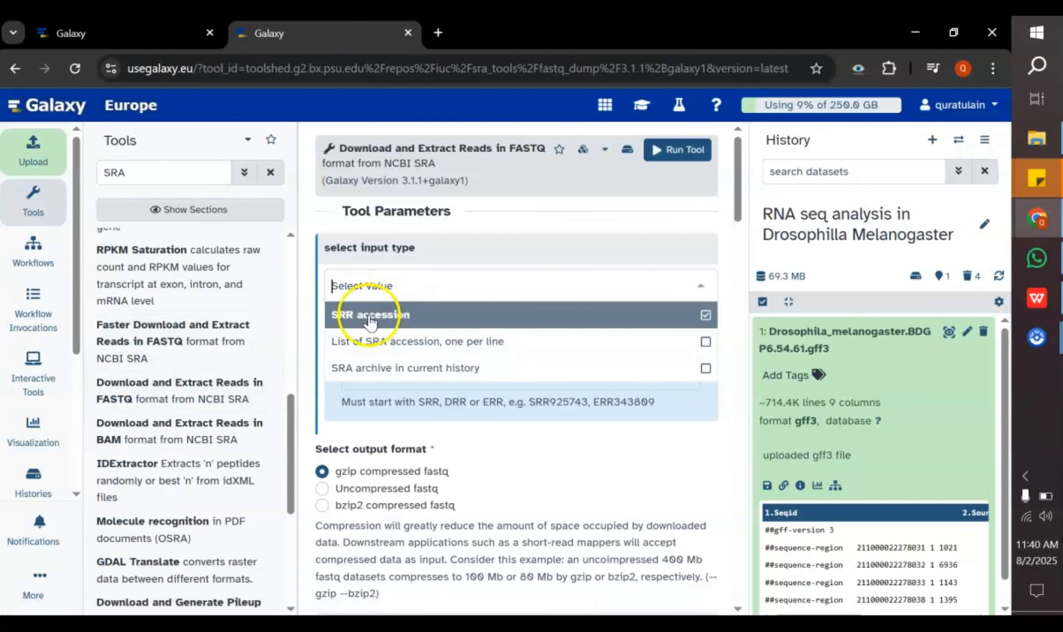
pyautogui.click(370, 316)
pyautogui.click(390, 373)
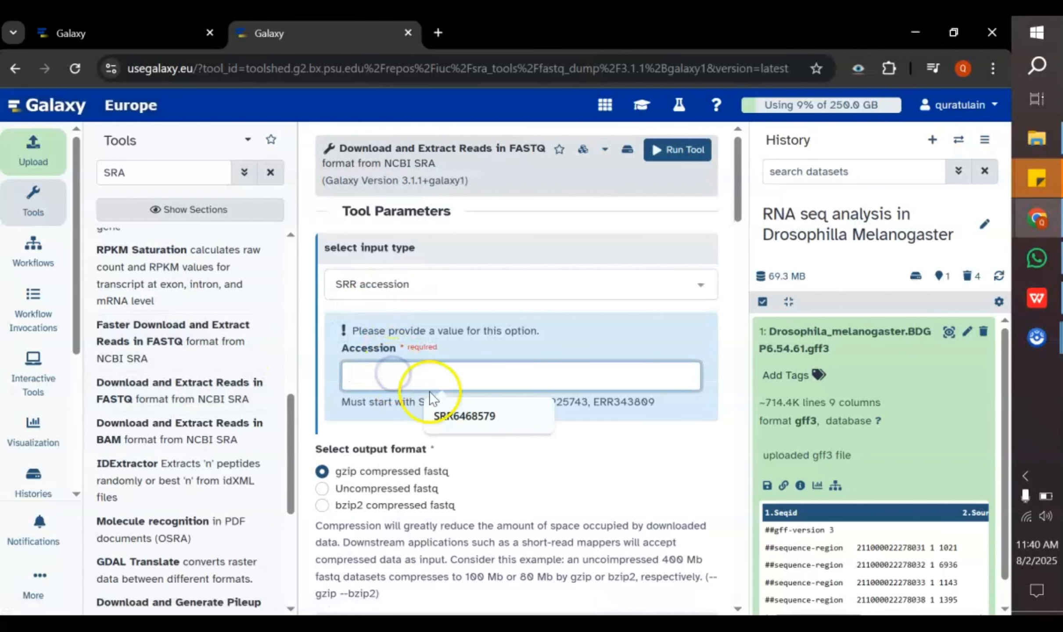
pyautogui.click(481, 421)
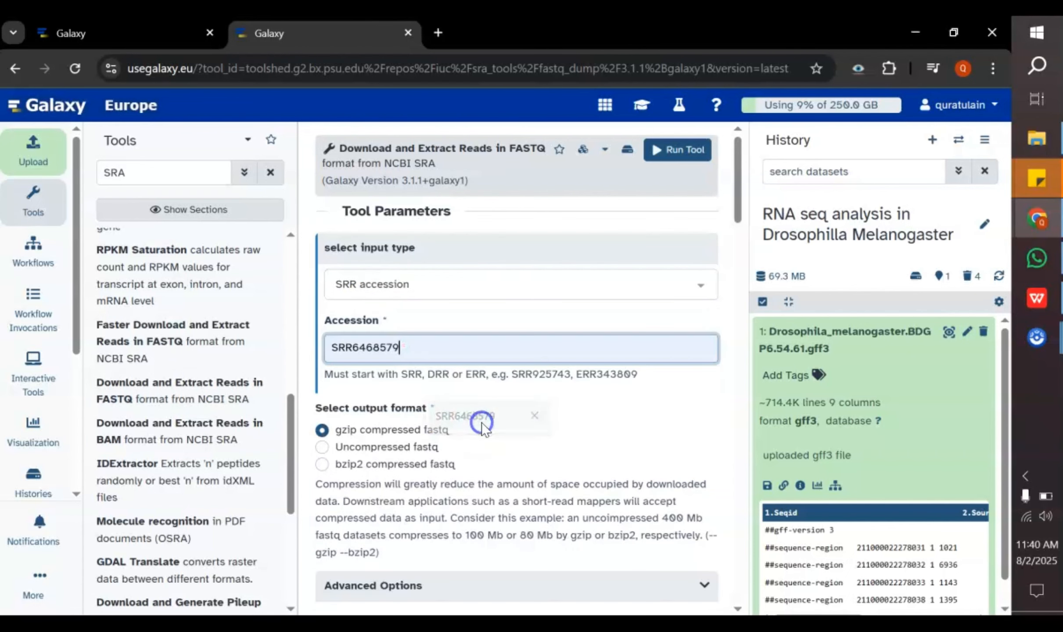
# Run the FASTQ read extraction with the default gzip compressed output and check the queued outputs in the history.
pyautogui.scroll(-1, 481, 422)
pyautogui.scroll(-7, 481, 428)
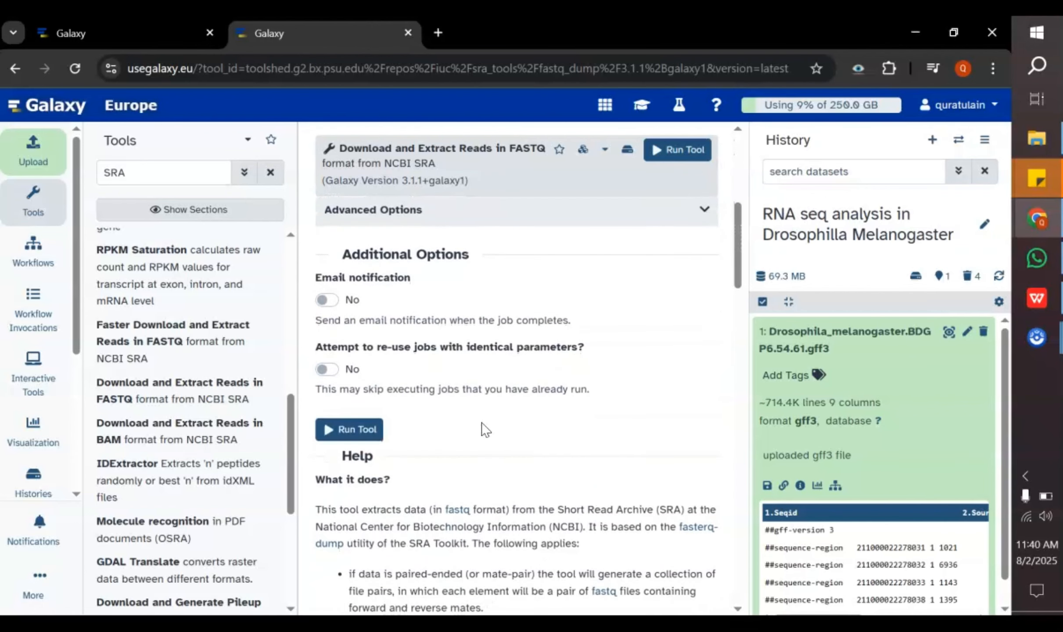
pyautogui.click(362, 430)
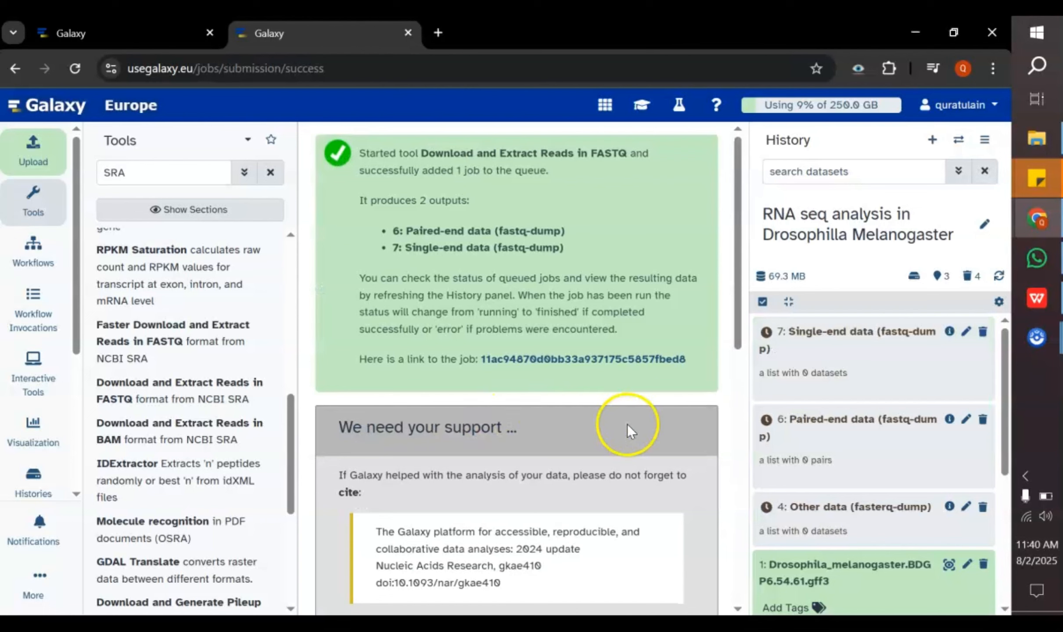
pyautogui.scroll(-3, 762, 441)
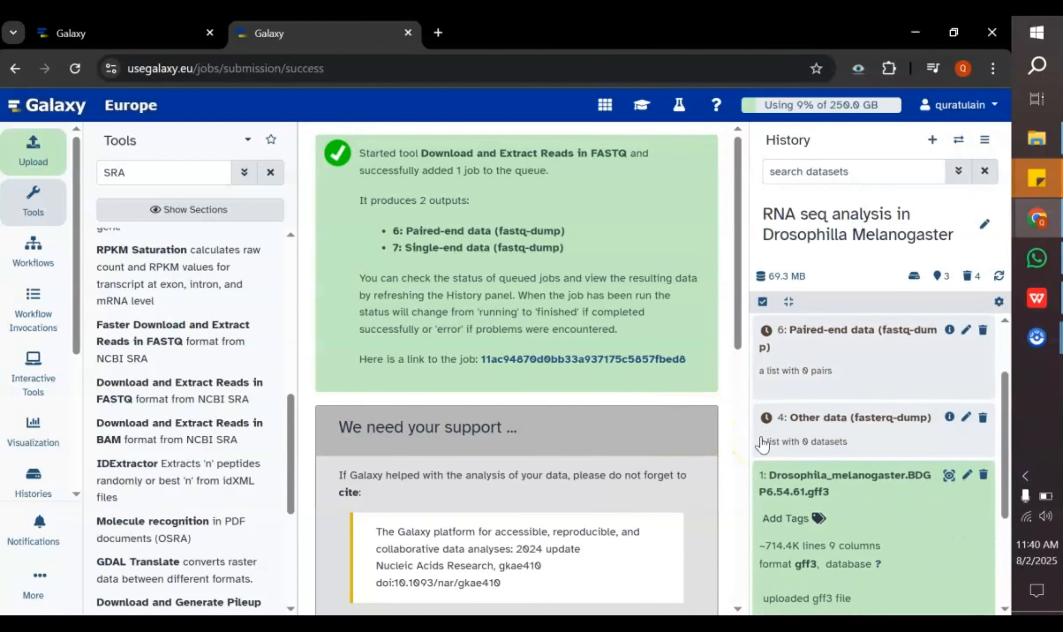
pyautogui.scroll(-3, 762, 441)
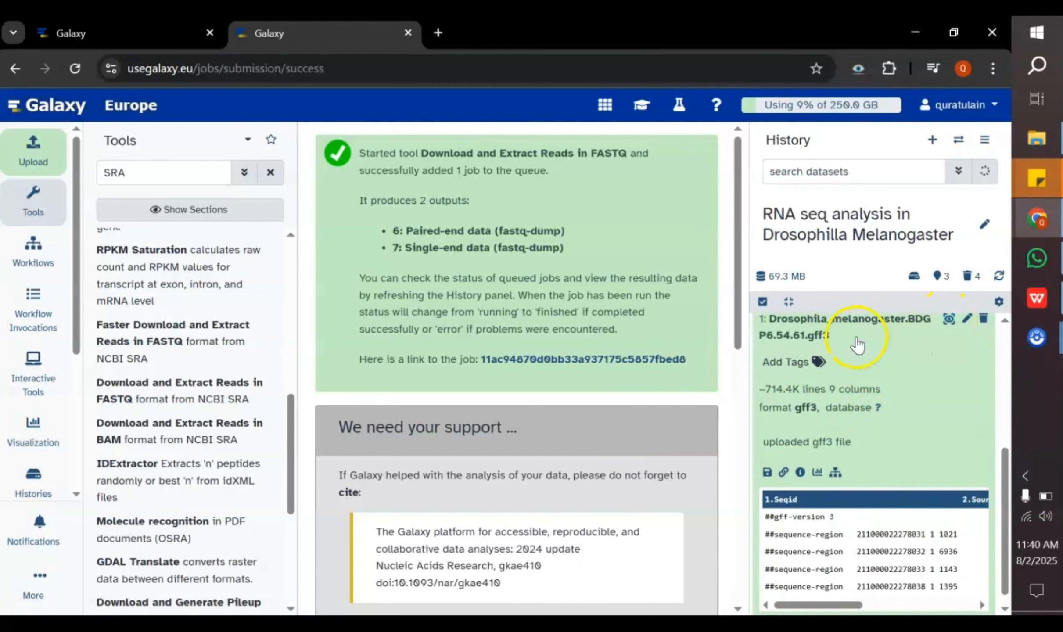
pyautogui.click(790, 336)
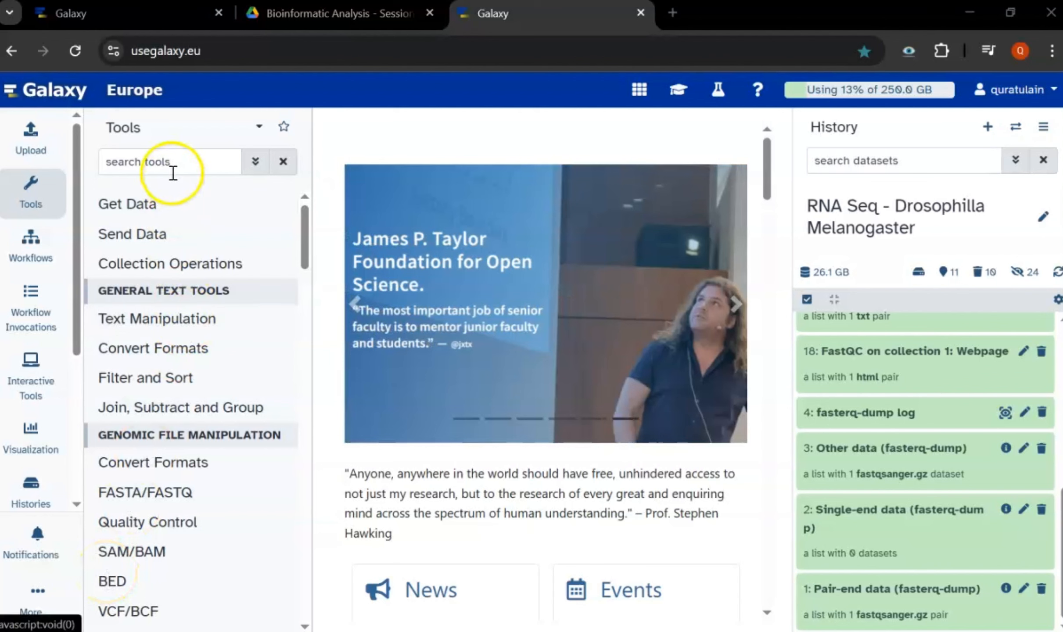
# Search the tools for "fastqc" and open FastQC Read Quality reports.
pyautogui.click(172, 160)
pyautogui.write('fast')
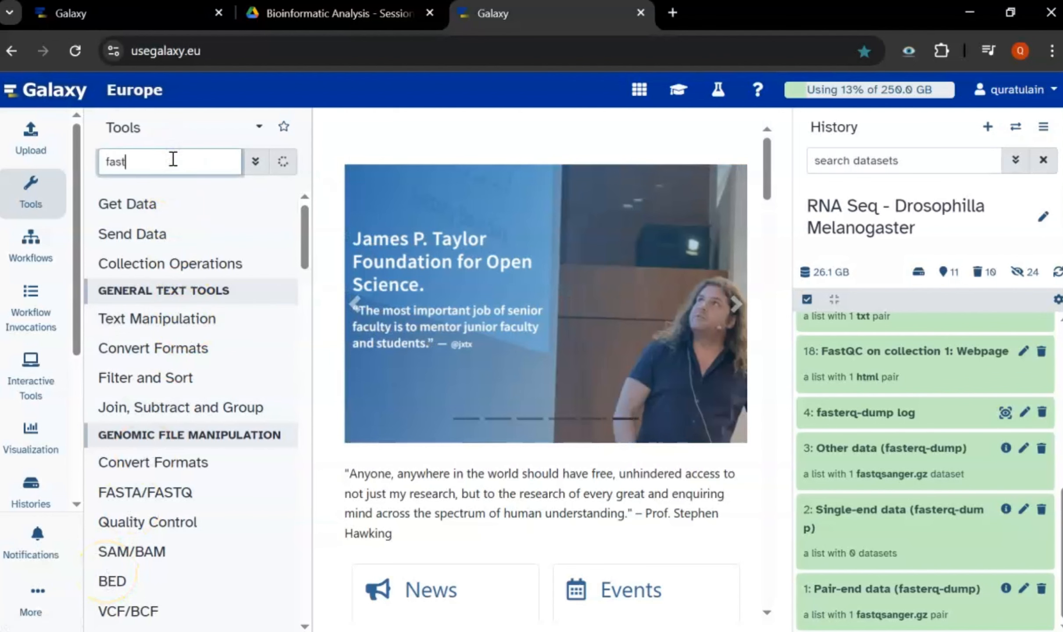
pyautogui.write('qc')
pyautogui.click(138, 246)
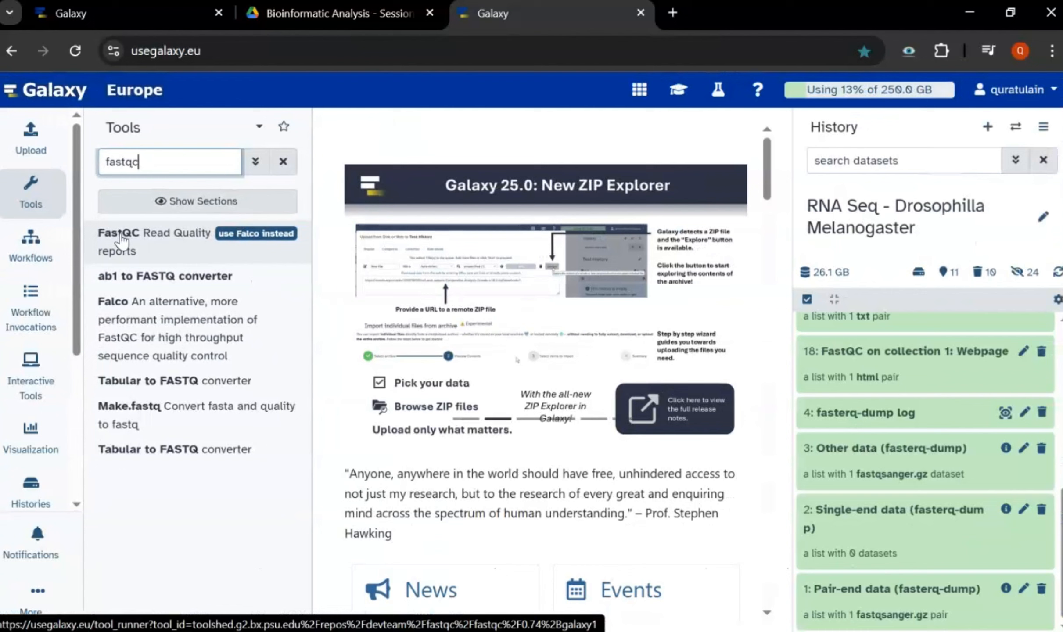
pyautogui.click(119, 233)
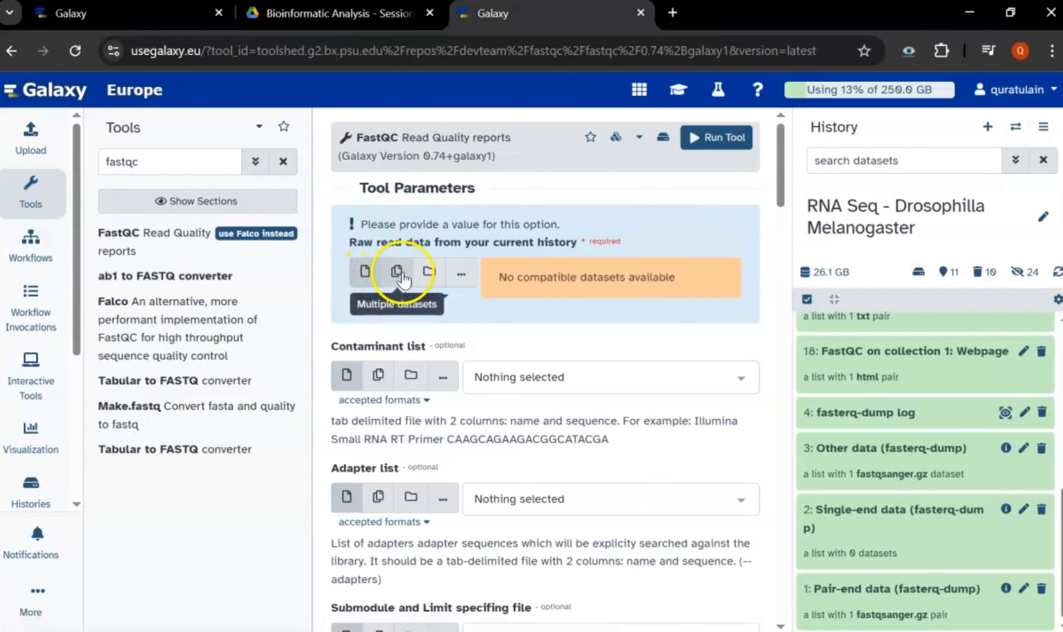
# Set the raw read data input to a dataset collection and select collection 1, Pair-end data (fasterq-dump).
pyautogui.click(428, 275)
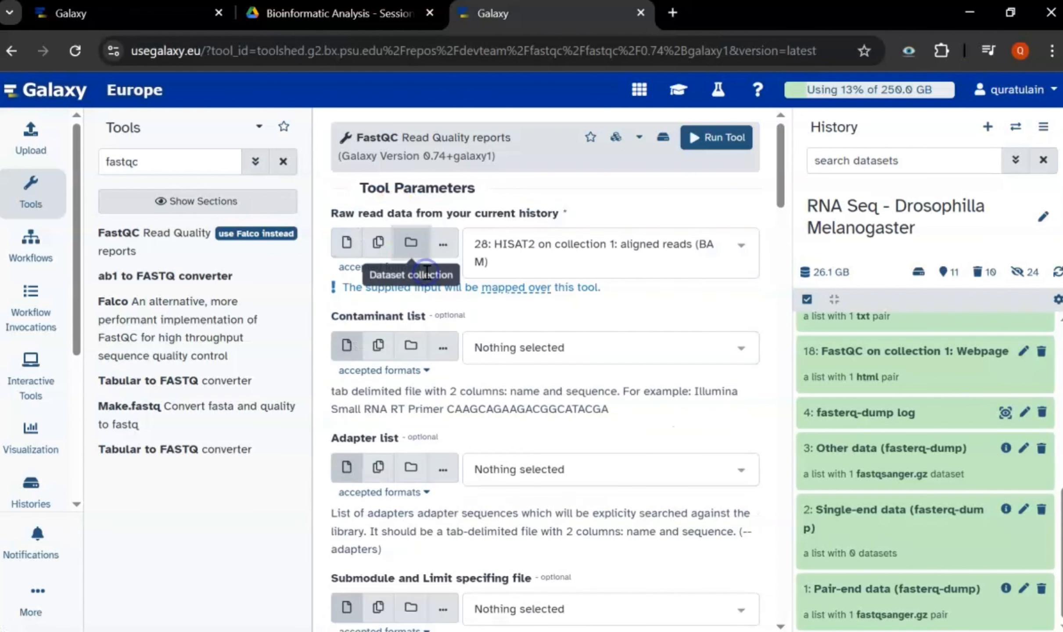
pyautogui.click(676, 249)
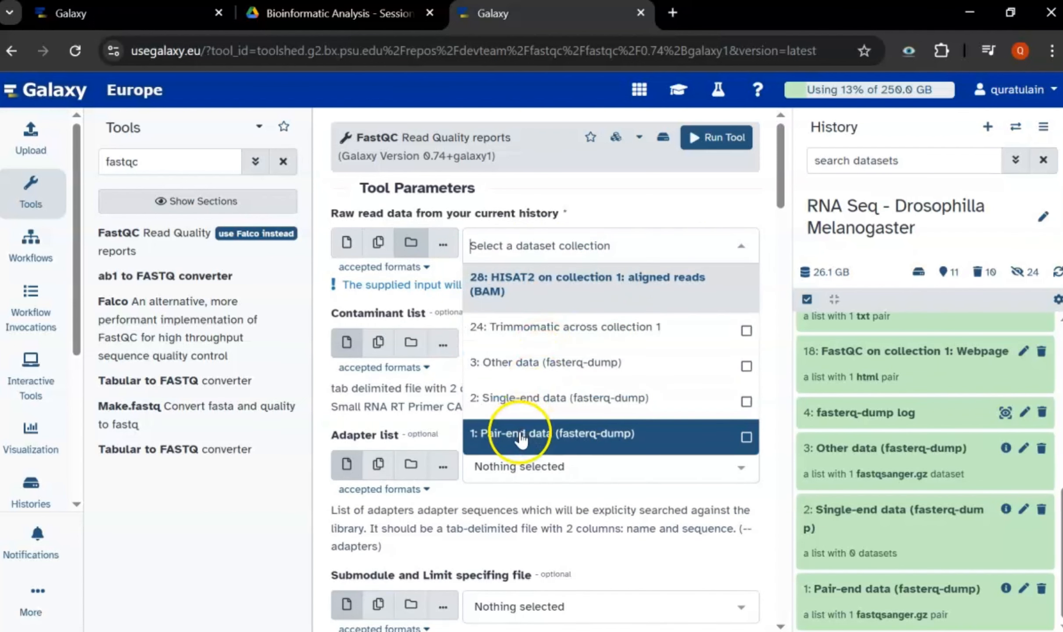
pyautogui.click(550, 435)
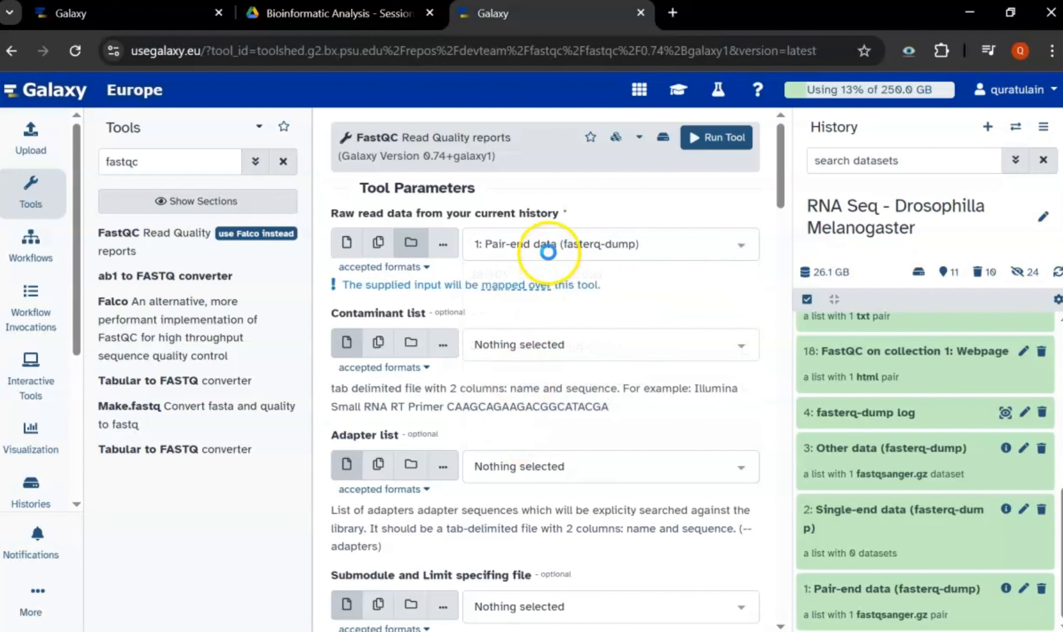
pyautogui.click(550, 256)
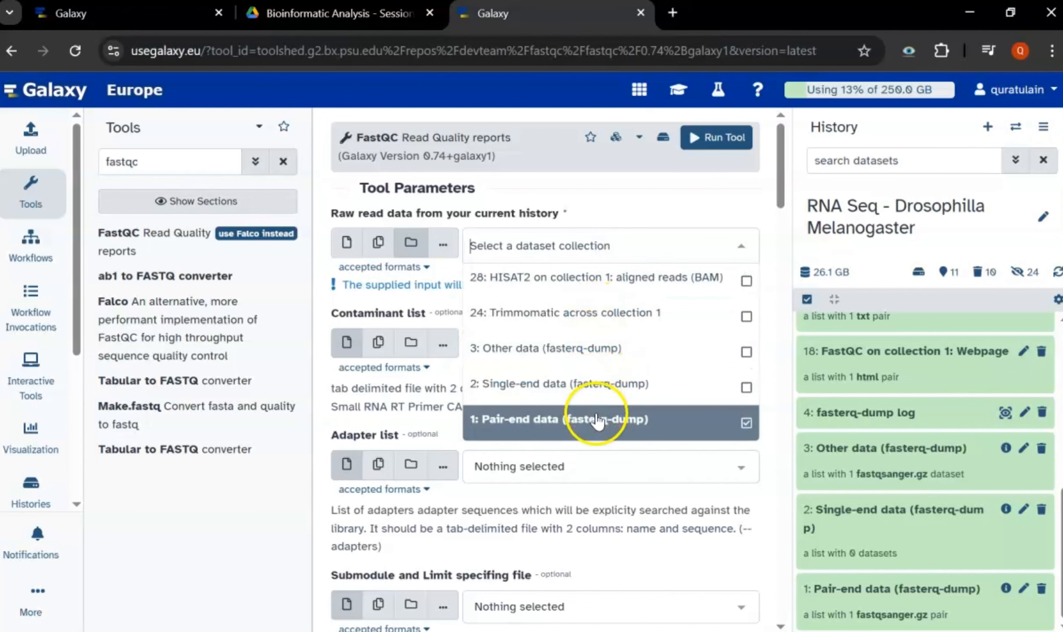
pyautogui.click(595, 419)
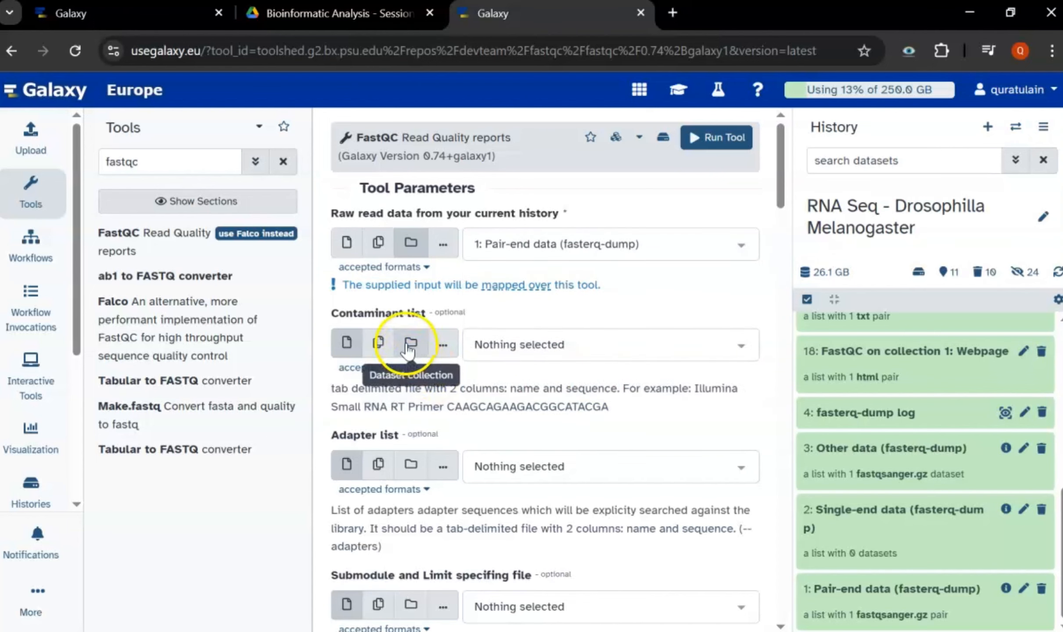
# Run FastQC on the selected paired-end collection, without email notification or job re-use.
pyautogui.click(408, 345)
pyautogui.scroll(-10, 538, 344)
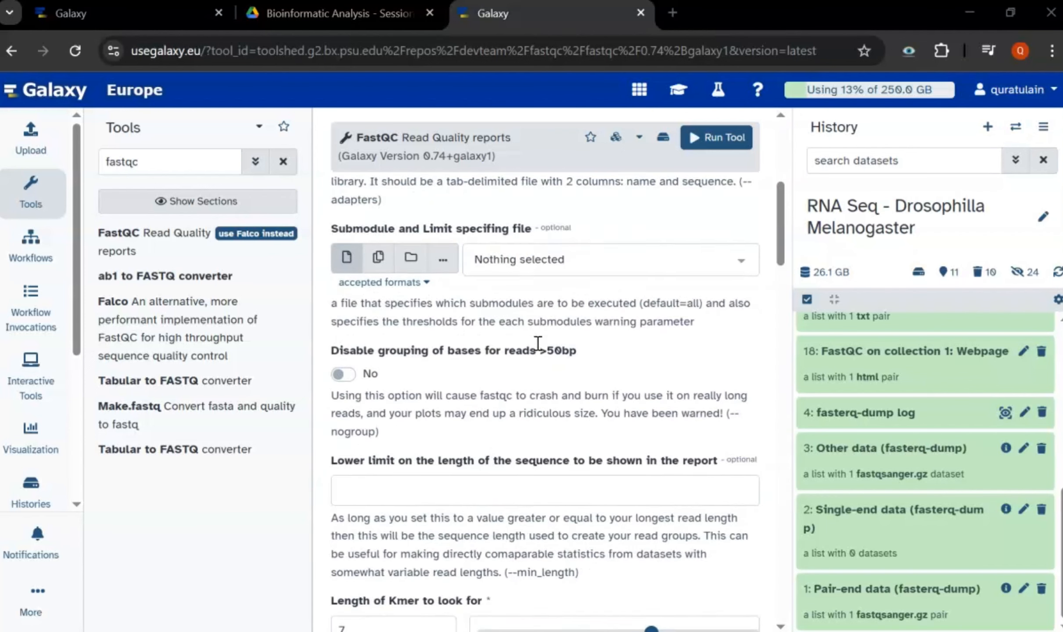
pyautogui.scroll(-7, 538, 343)
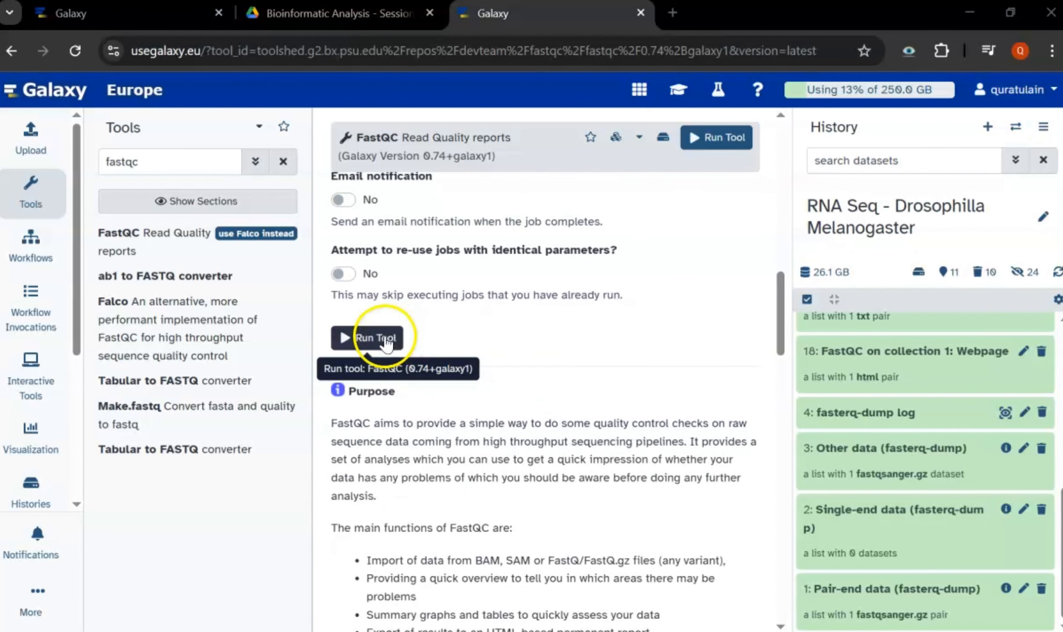
pyautogui.click(397, 339)
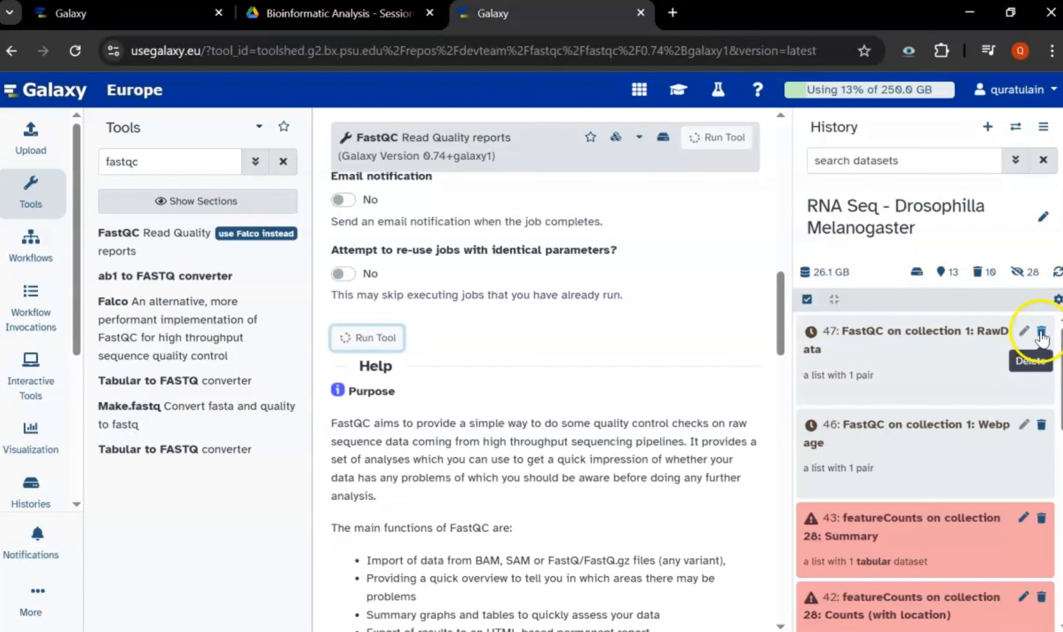
# Delete the newly queued FastQC RawData and Webpage outputs from the history, choosing the collection only for each.
pyautogui.click(1041, 338)
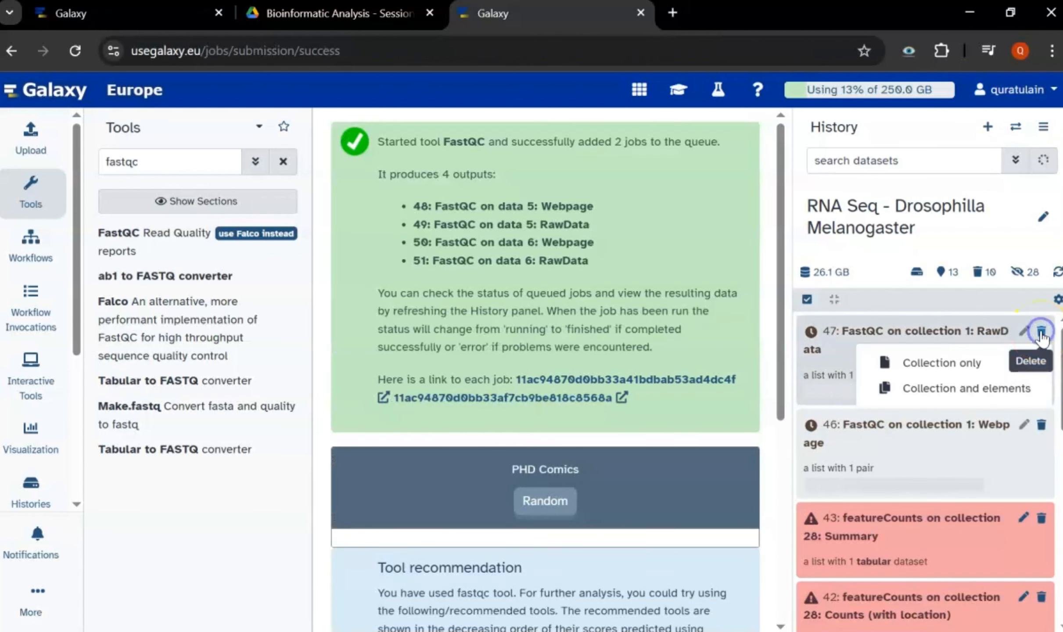
pyautogui.click(968, 362)
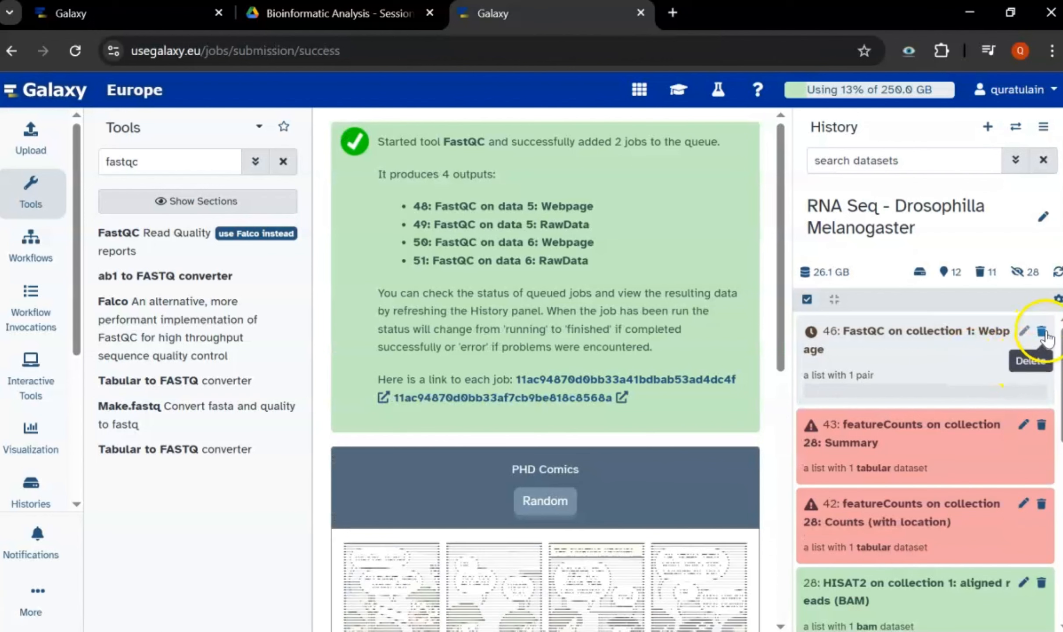
pyautogui.click(1041, 333)
pyautogui.click(956, 363)
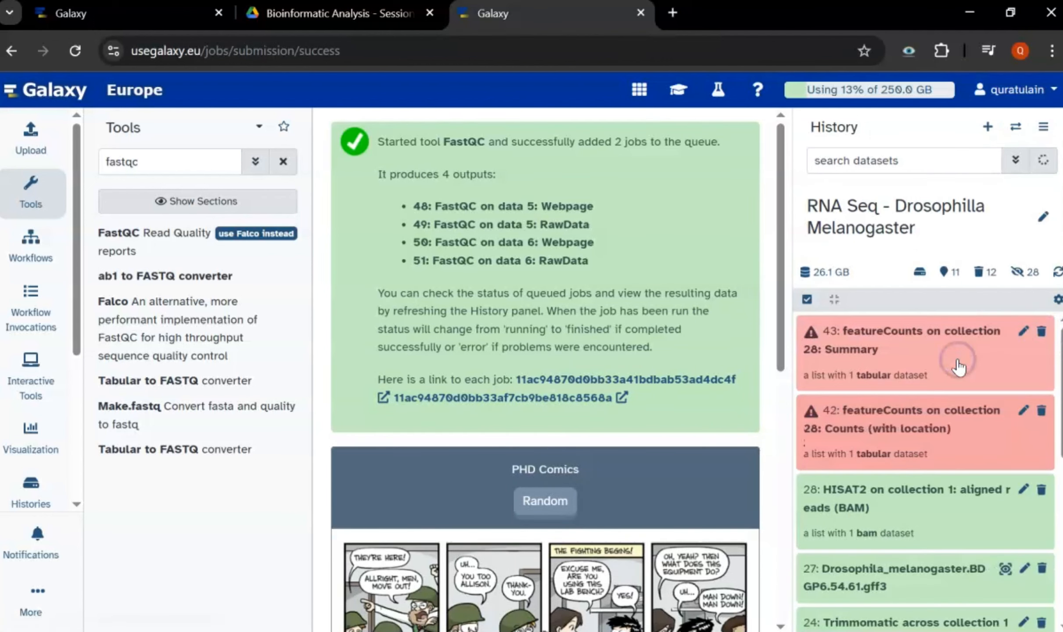
# Open the older FastQC on collection 1: Webpage output, expand pair SRR6468579, and view its forward and reverse reports.
pyautogui.scroll(-10, 958, 365)
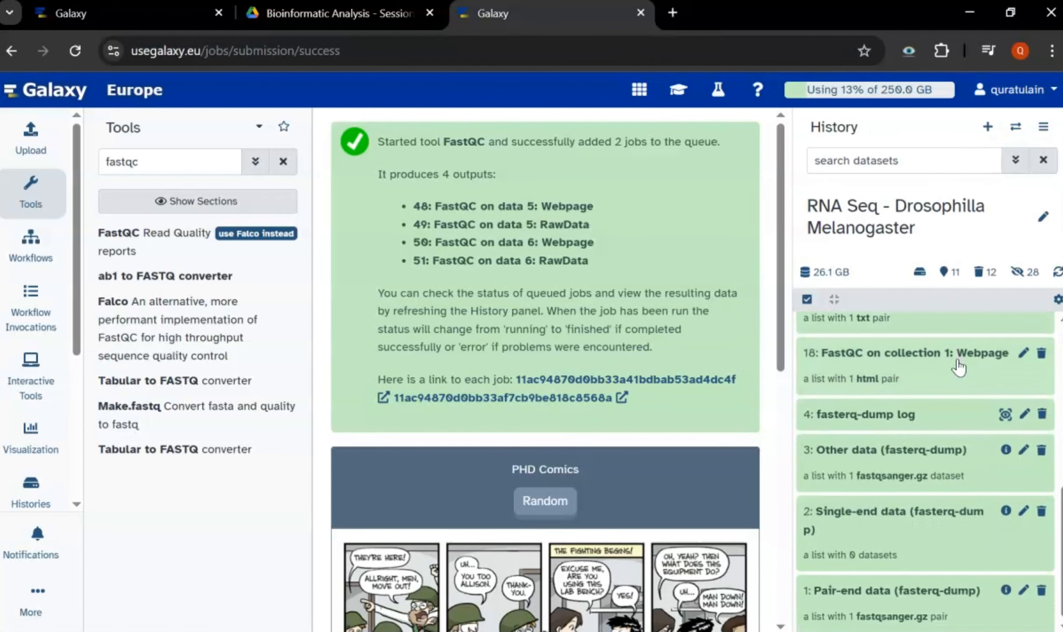
pyautogui.scroll(2, 958, 366)
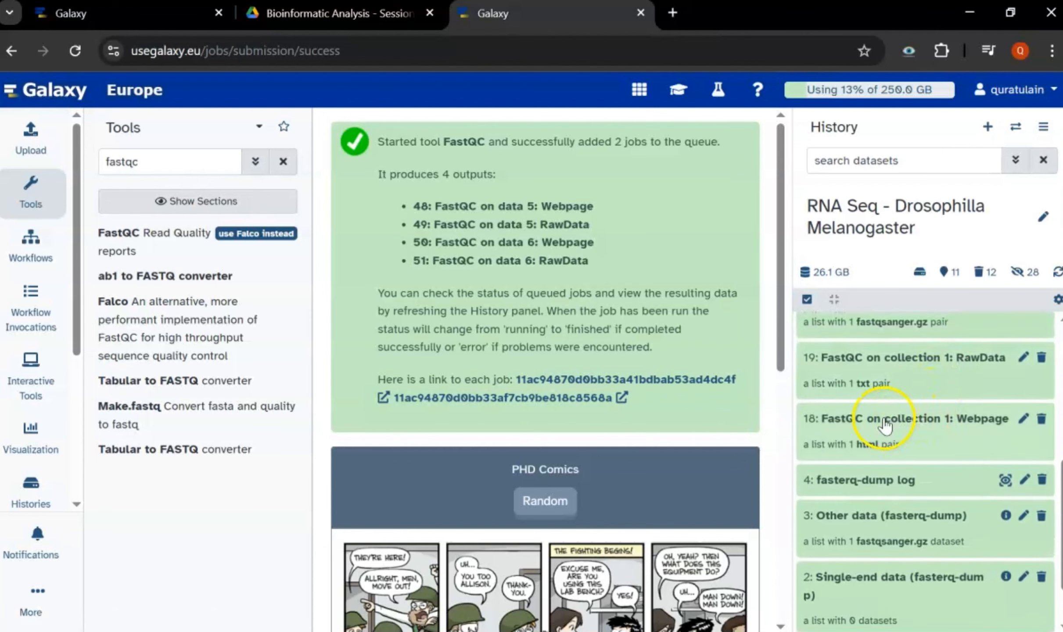
pyautogui.click(902, 418)
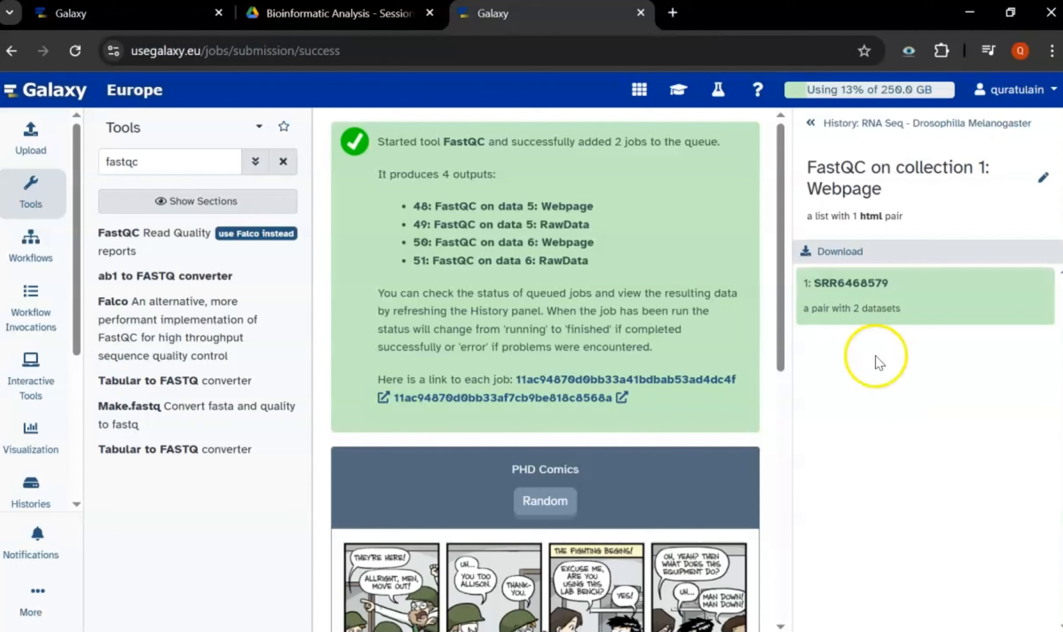
pyautogui.click(864, 294)
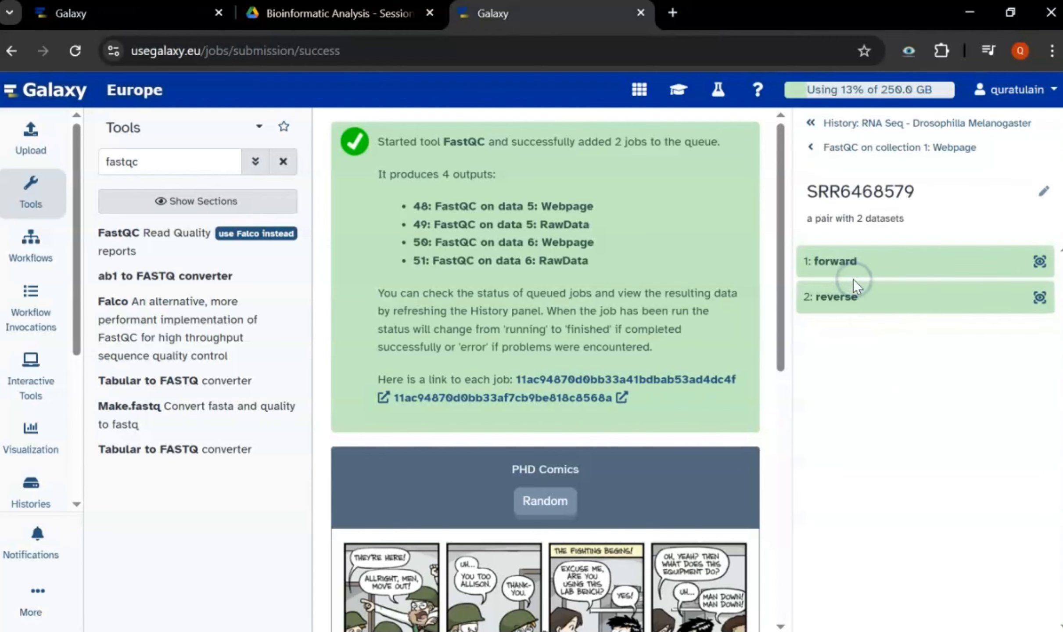
pyautogui.click(828, 264)
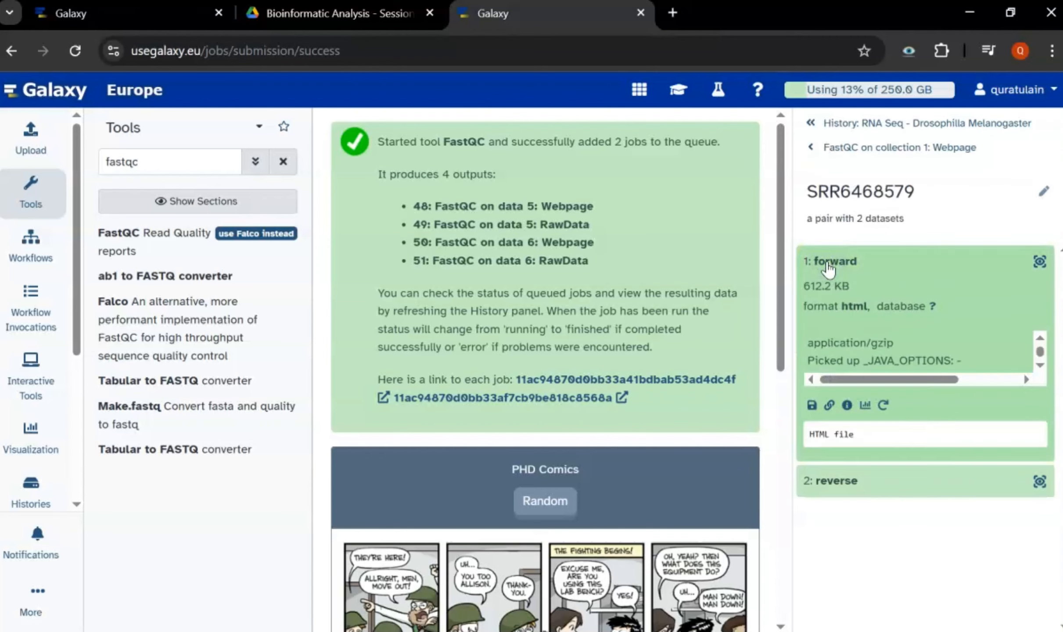
pyautogui.click(1039, 261)
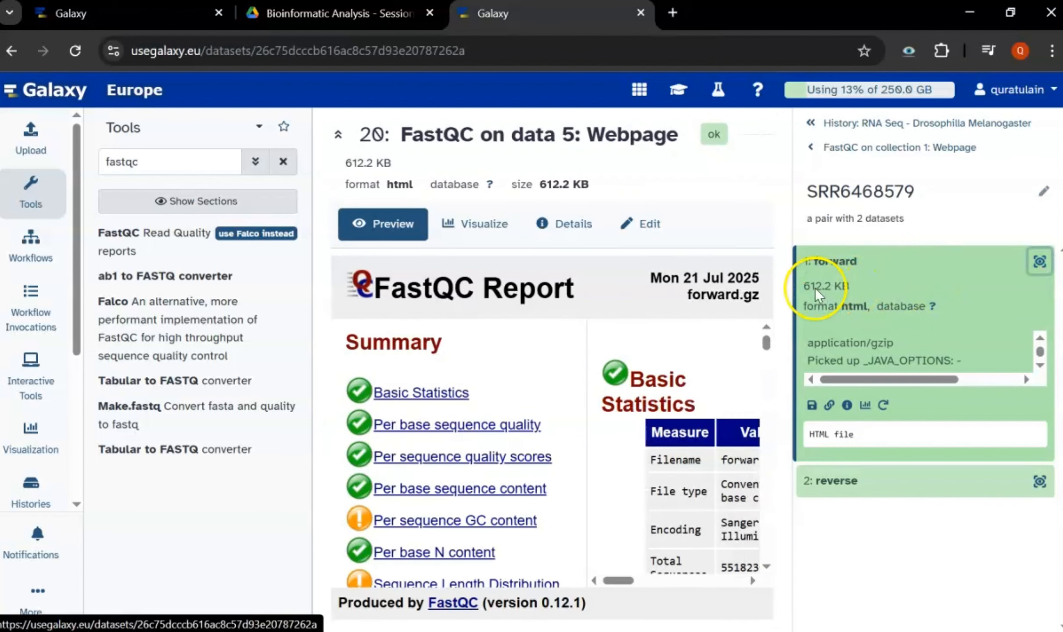
pyautogui.click(1039, 481)
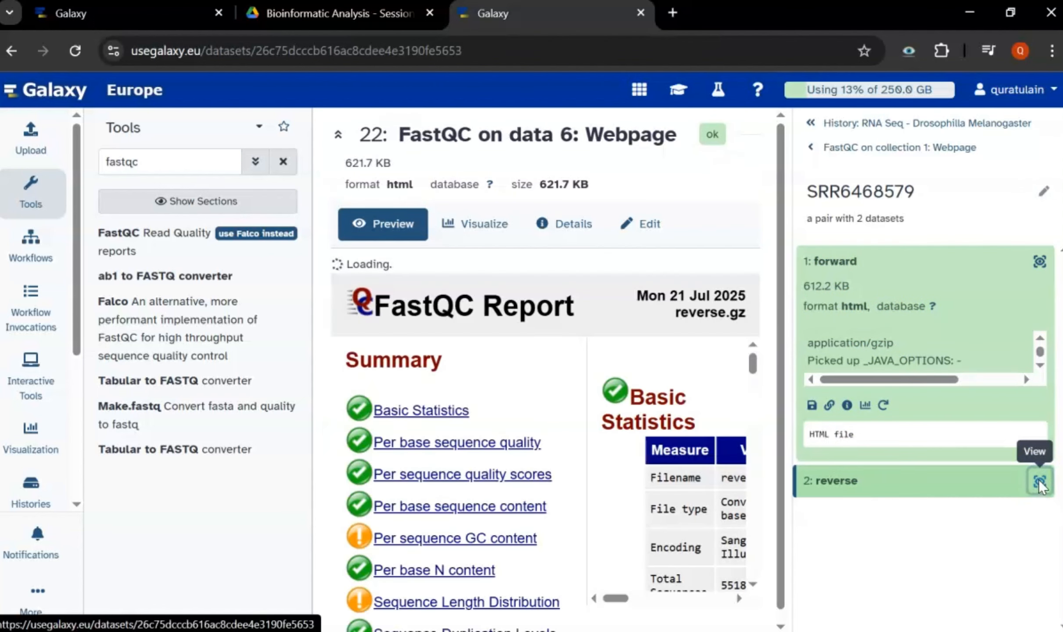
# Collapse the forward dataset's details, reopen its FastQC report, widen the report area, and examine the basic statistics table.
pyautogui.click(829, 273)
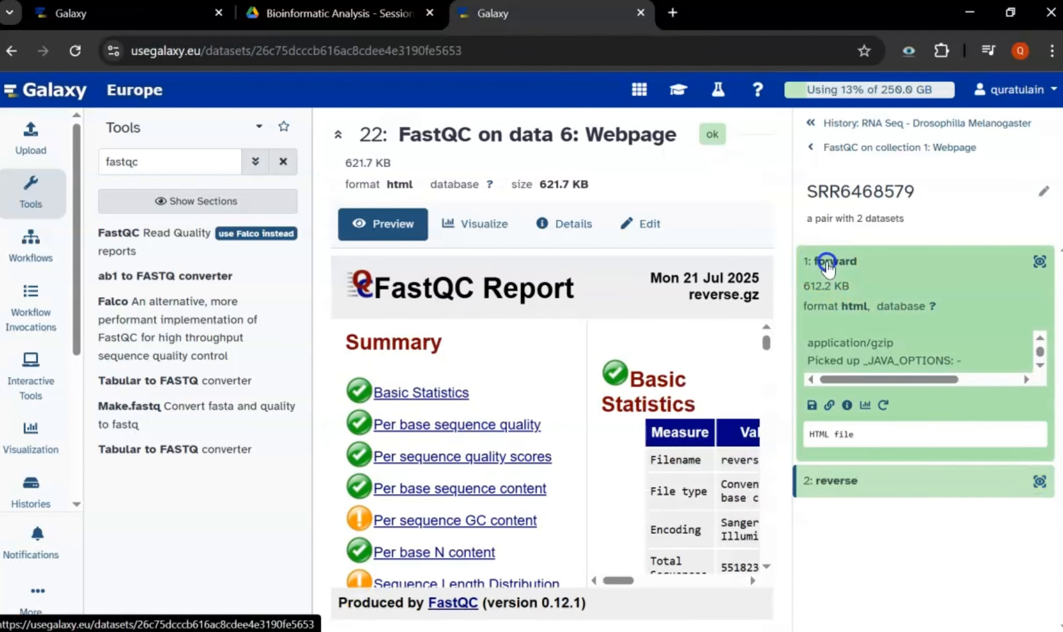
pyautogui.click(1039, 262)
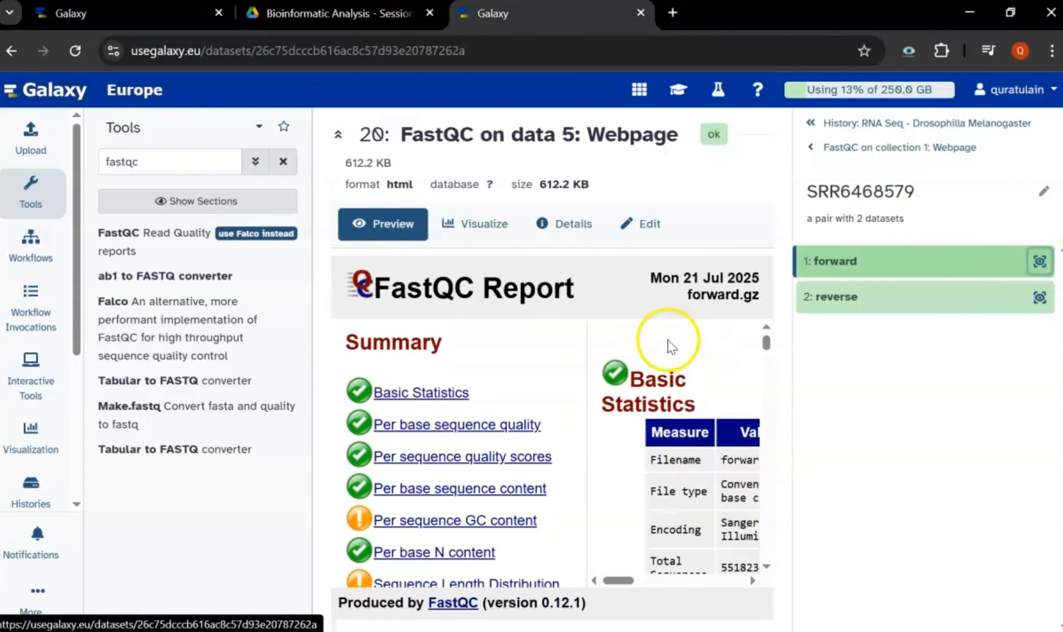
pyautogui.scroll(-2, 671, 342)
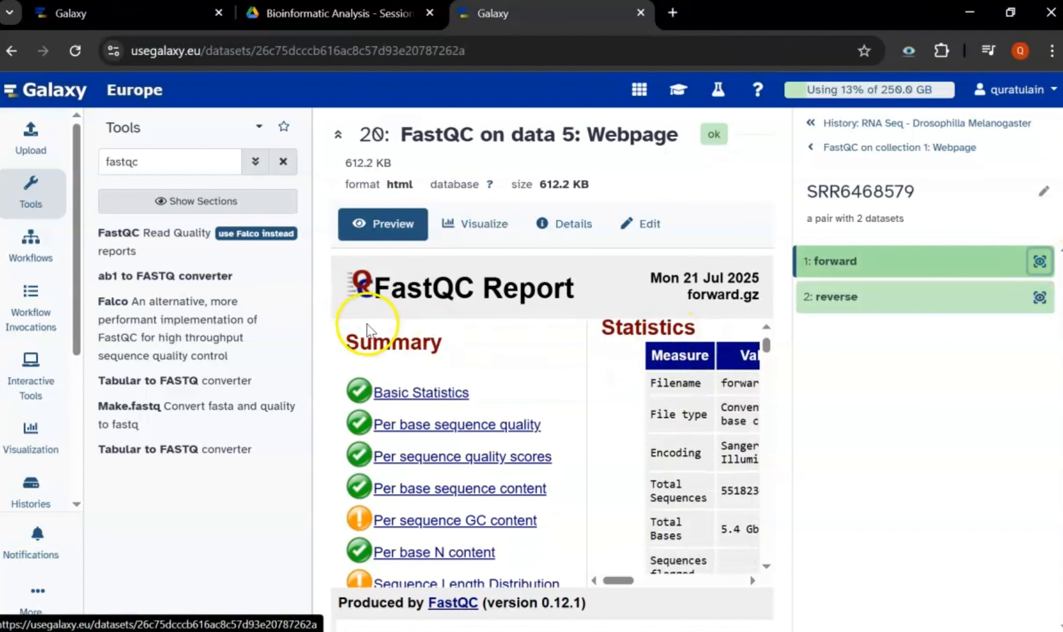
pyautogui.moveTo(316, 330); pyautogui.dragTo(78, 335)
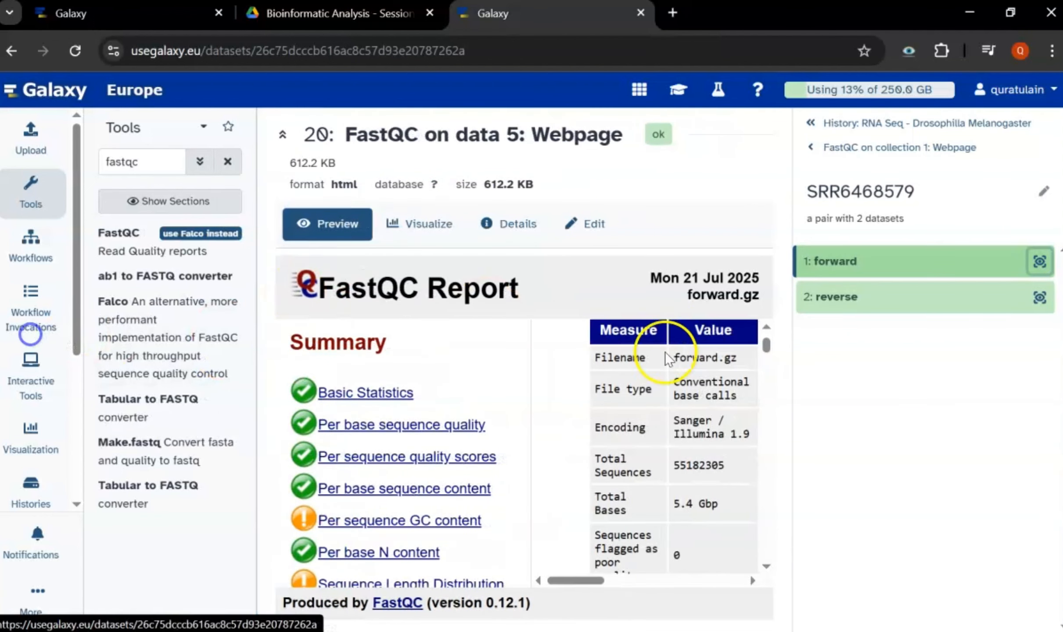
pyautogui.moveTo(790, 365); pyautogui.dragTo(1006, 357)
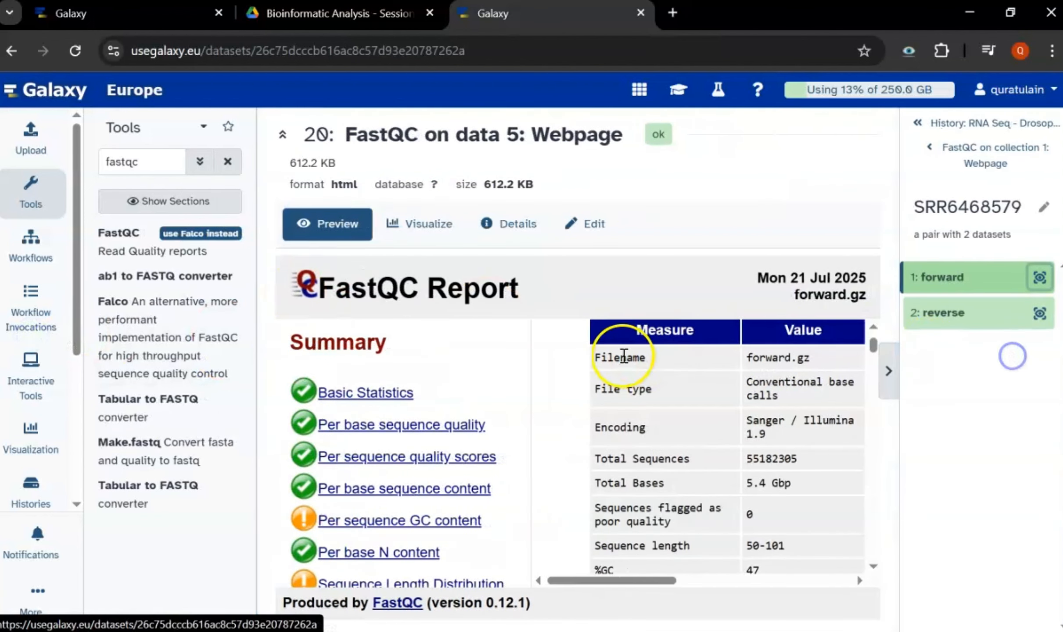
pyautogui.scroll(-1, 559, 351)
pyautogui.scroll(1, 559, 351)
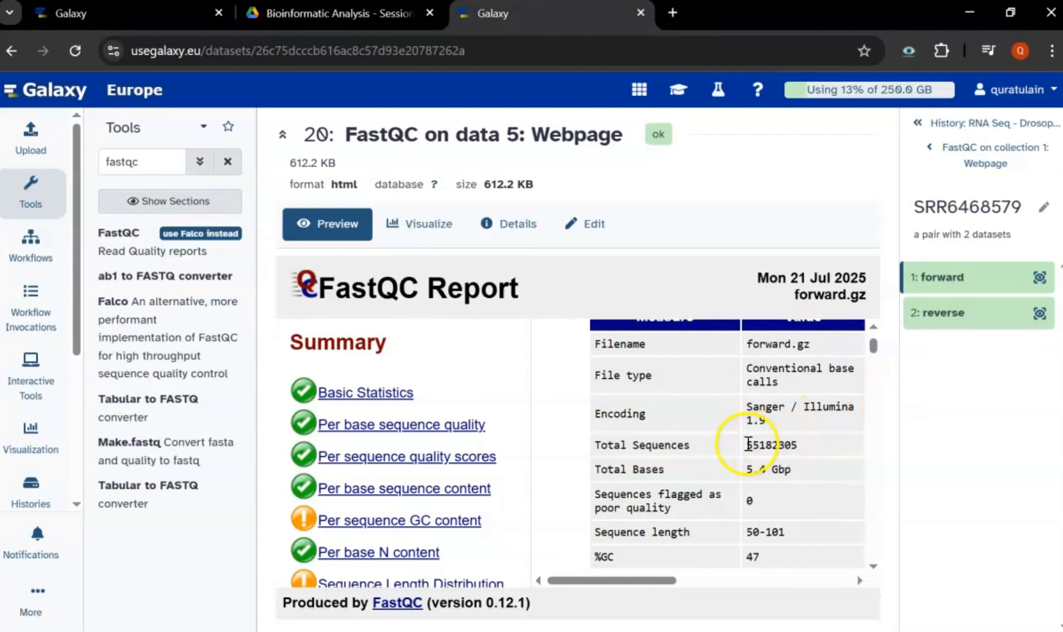
pyautogui.scroll(-4, 729, 460)
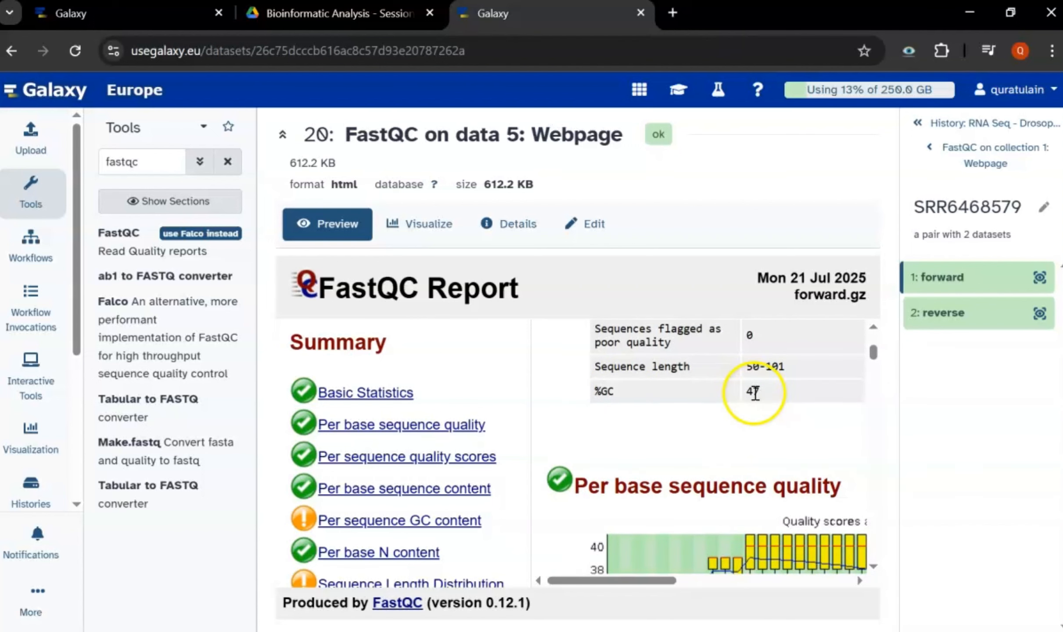
# View the reverse read's FastQC report and examine its sequence length and %GC in the basic statistics.
pyautogui.click(1039, 313)
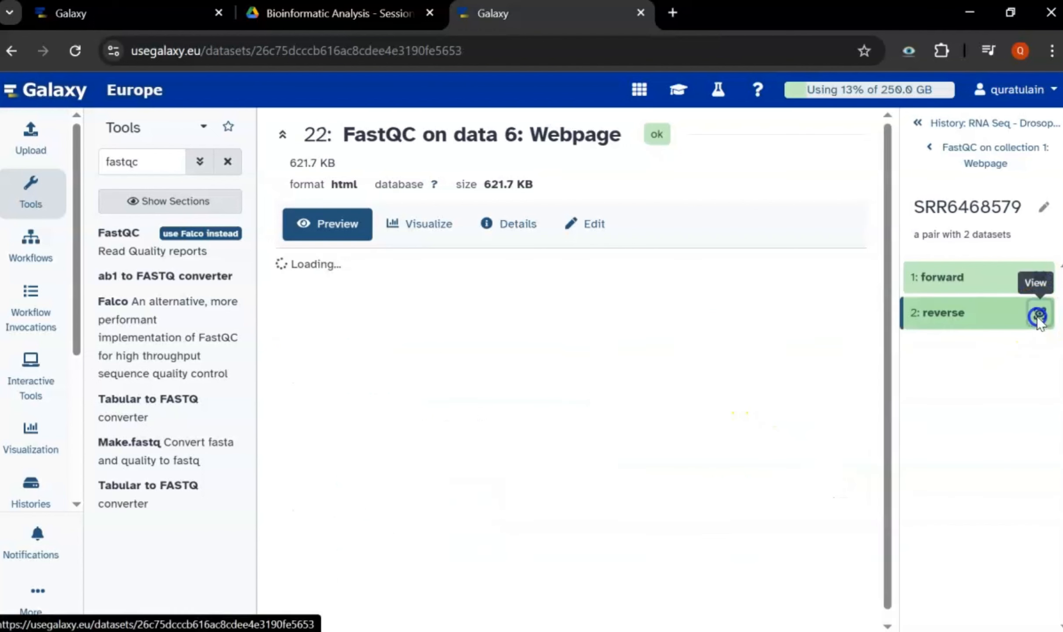
pyautogui.scroll(-4, 772, 387)
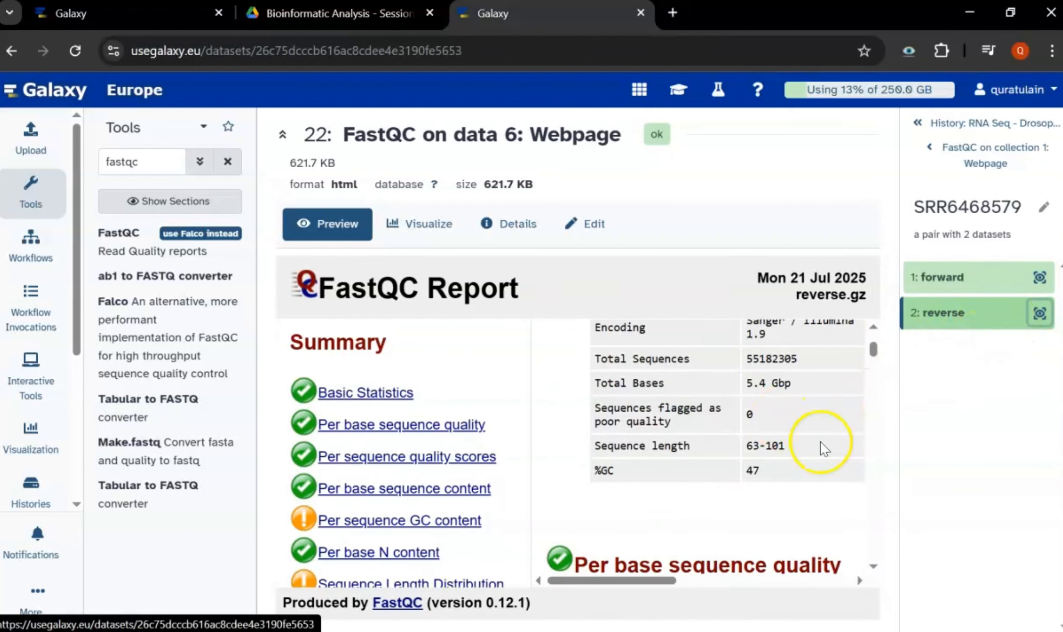
pyautogui.doubleClick(753, 468)
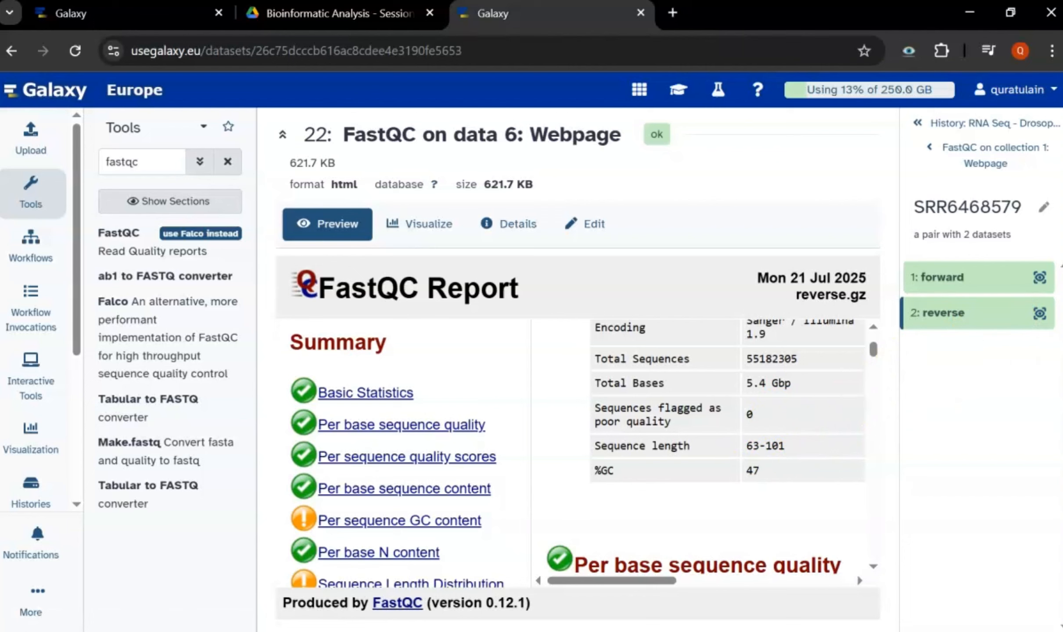
# View the forward read's FastQC report and examine its basic statistics and per base sequence quality plot.
pyautogui.click(1039, 277)
pyautogui.scroll(-3, 674, 483)
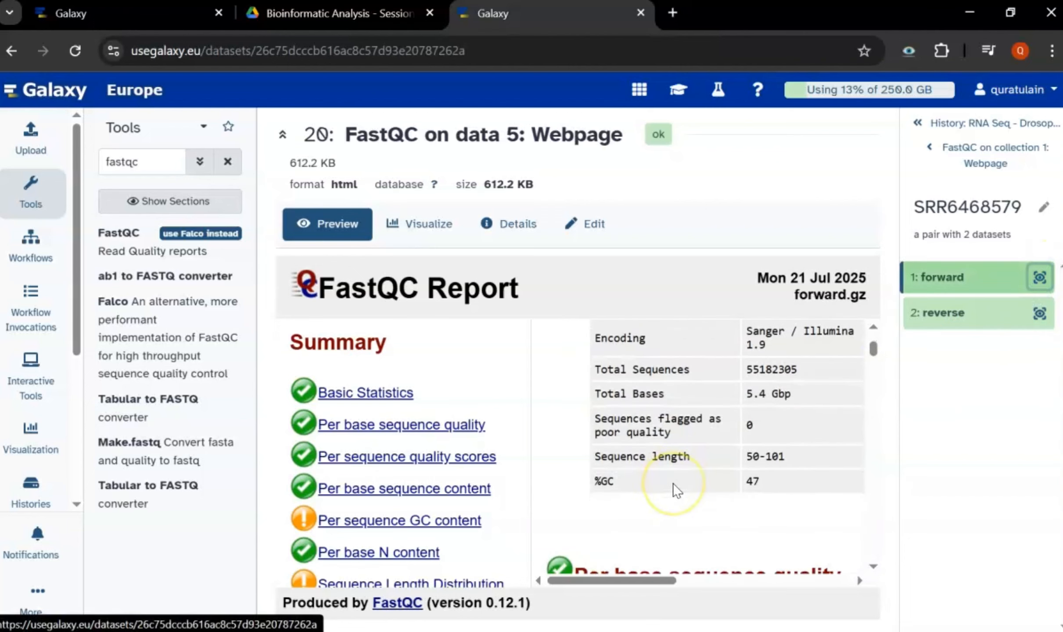
pyautogui.scroll(-5, 673, 483)
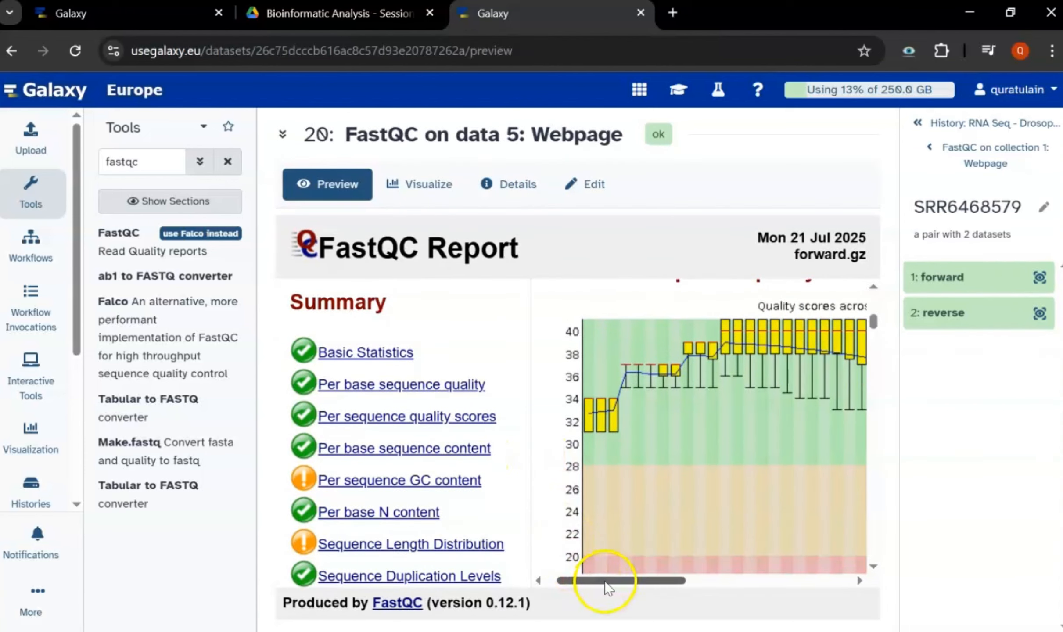
pyautogui.moveTo(604, 583); pyautogui.dragTo(565, 585)
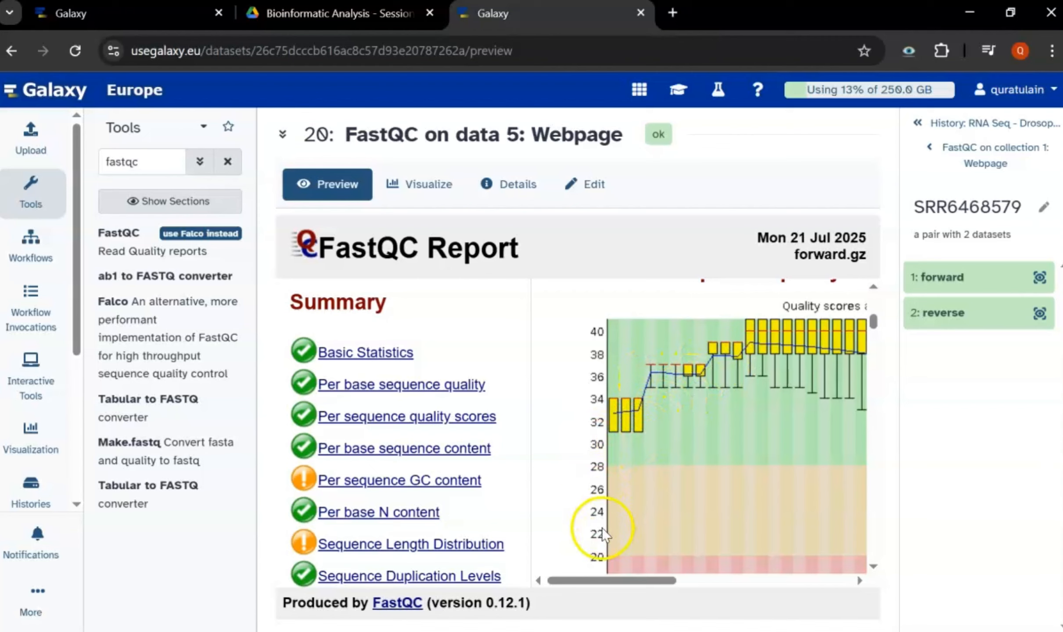
# Open the forward report's per sequence quality scores plot as a separate image and examine it.
pyautogui.scroll(-6, 571, 481)
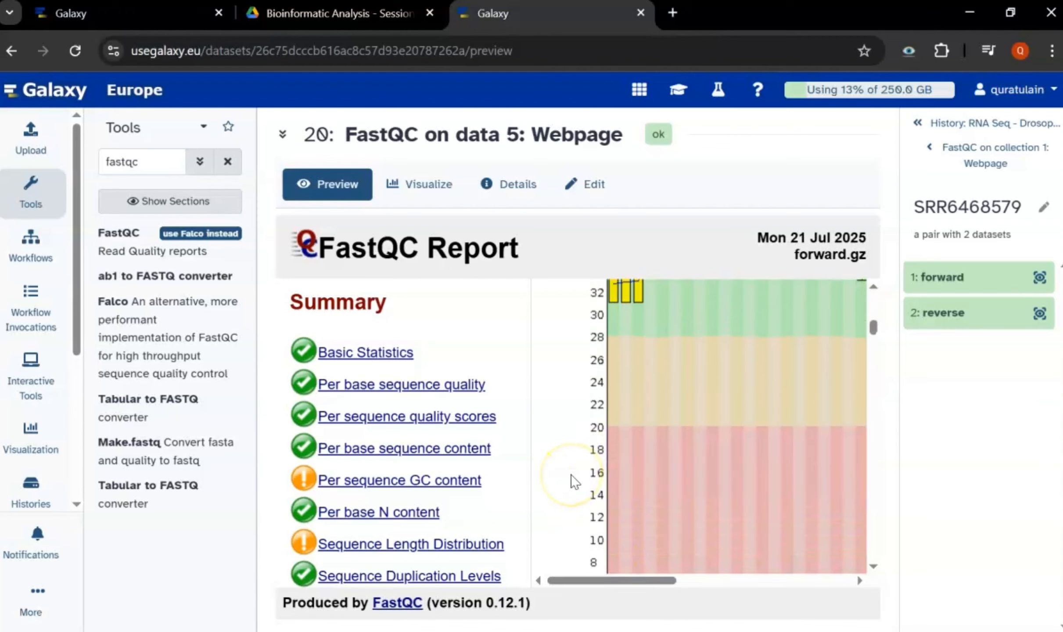
pyautogui.scroll(-4, 573, 479)
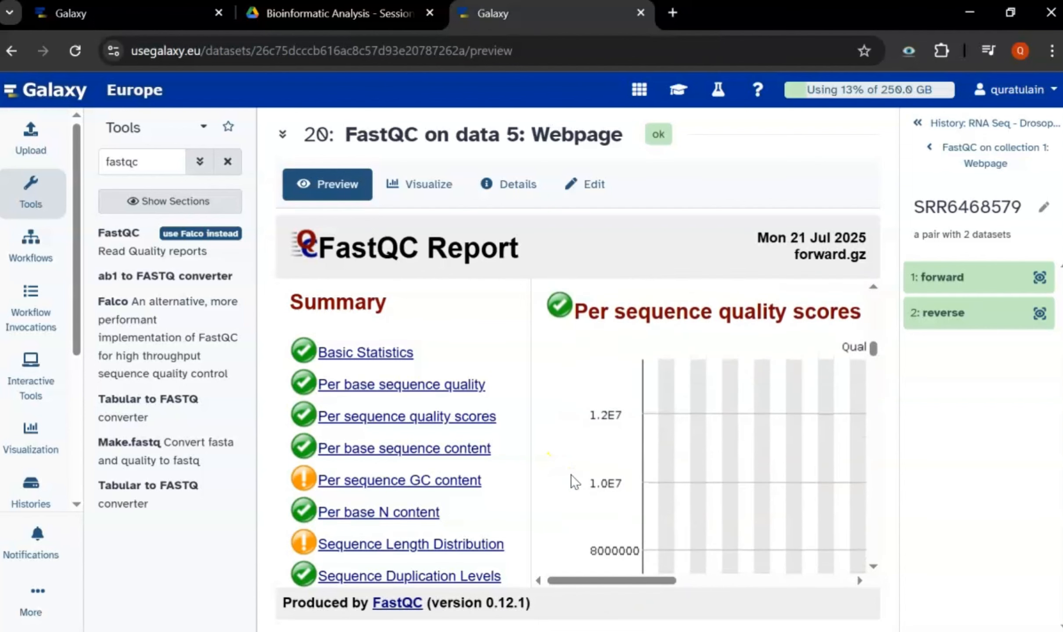
pyautogui.moveTo(652, 587); pyautogui.dragTo(825, 584)
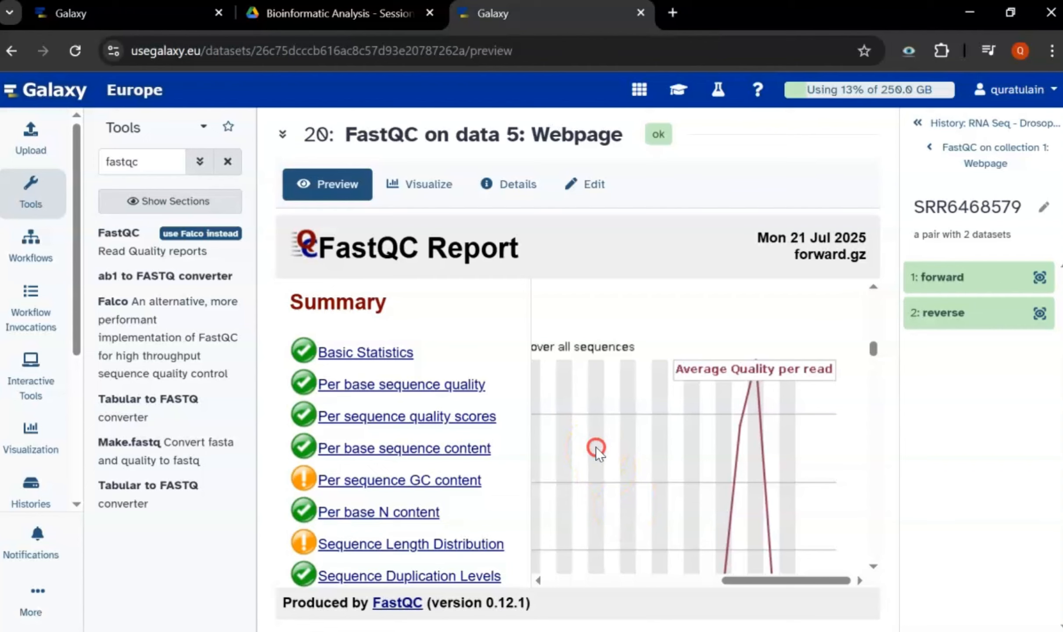
pyautogui.rightClick(595, 446)
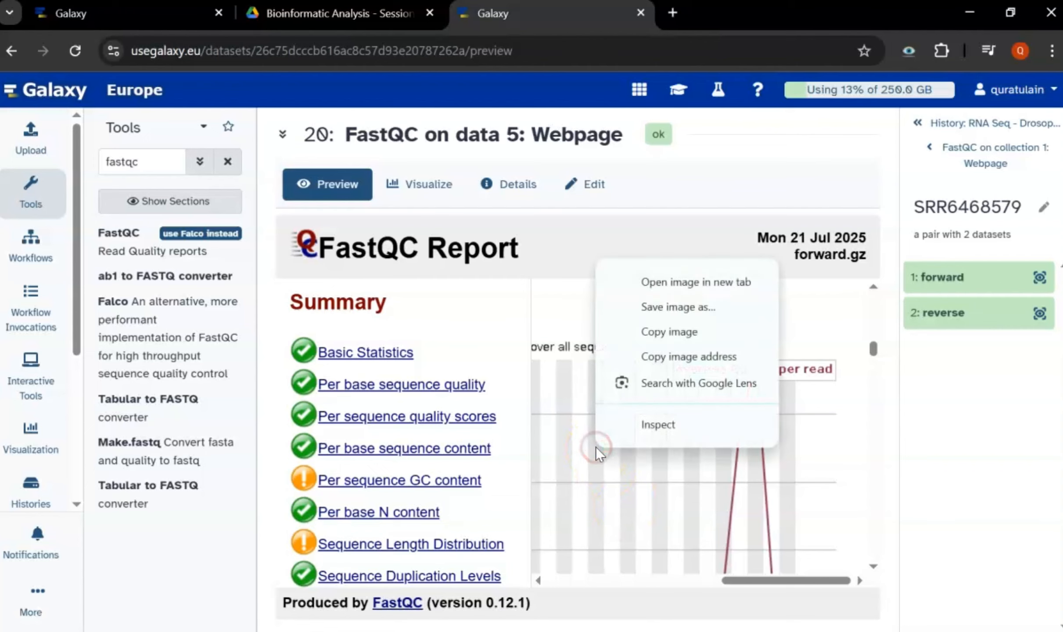
pyautogui.click(670, 285)
pyautogui.click(762, 18)
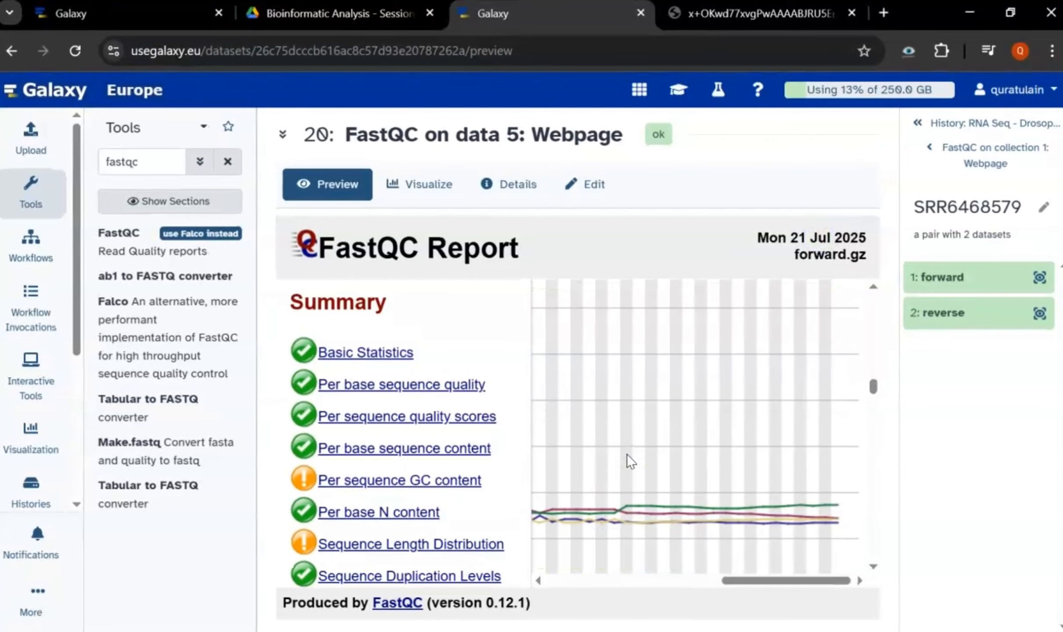
# Open the forward report's per base sequence content plot as a separate image and examine it.
pyautogui.scroll(-3, 627, 455)
pyautogui.scroll(-2, 627, 454)
pyautogui.scroll(5, 626, 455)
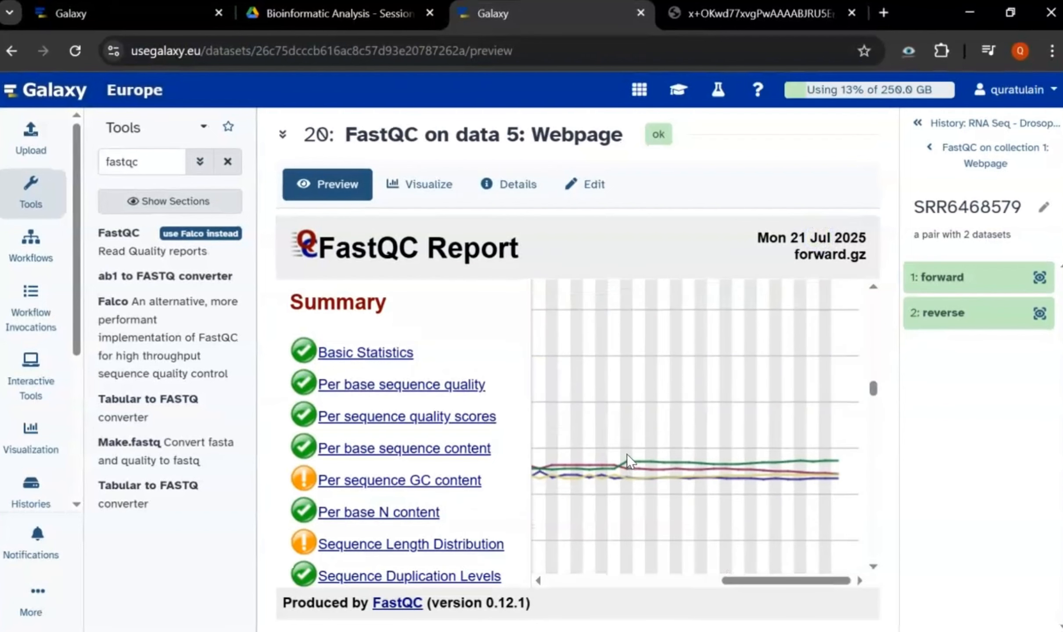
pyautogui.rightClick(627, 455)
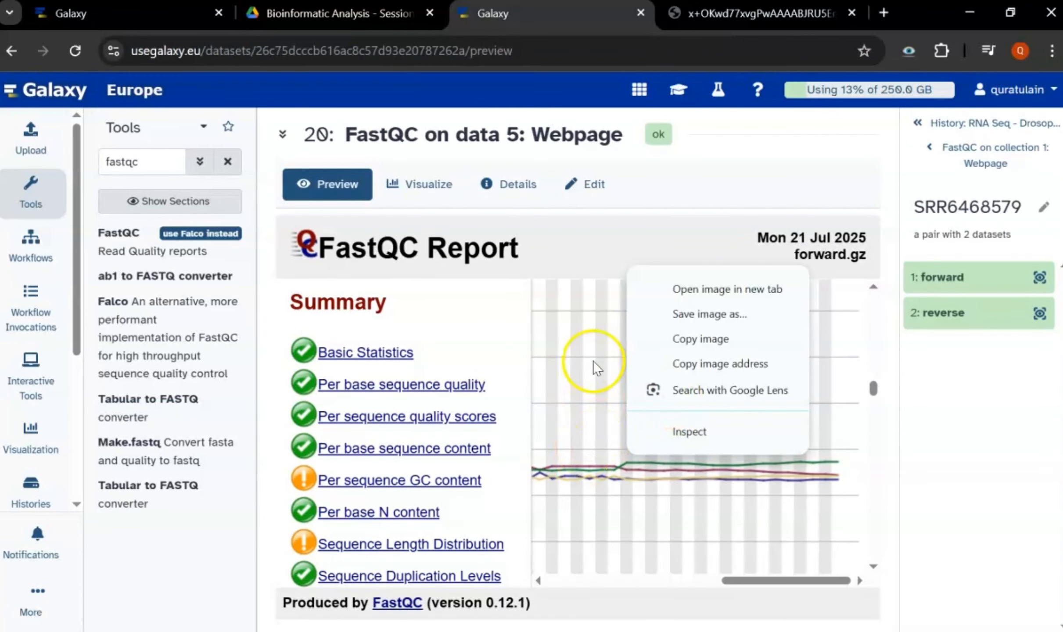
pyautogui.scroll(2, 592, 364)
pyautogui.scroll(3, 593, 361)
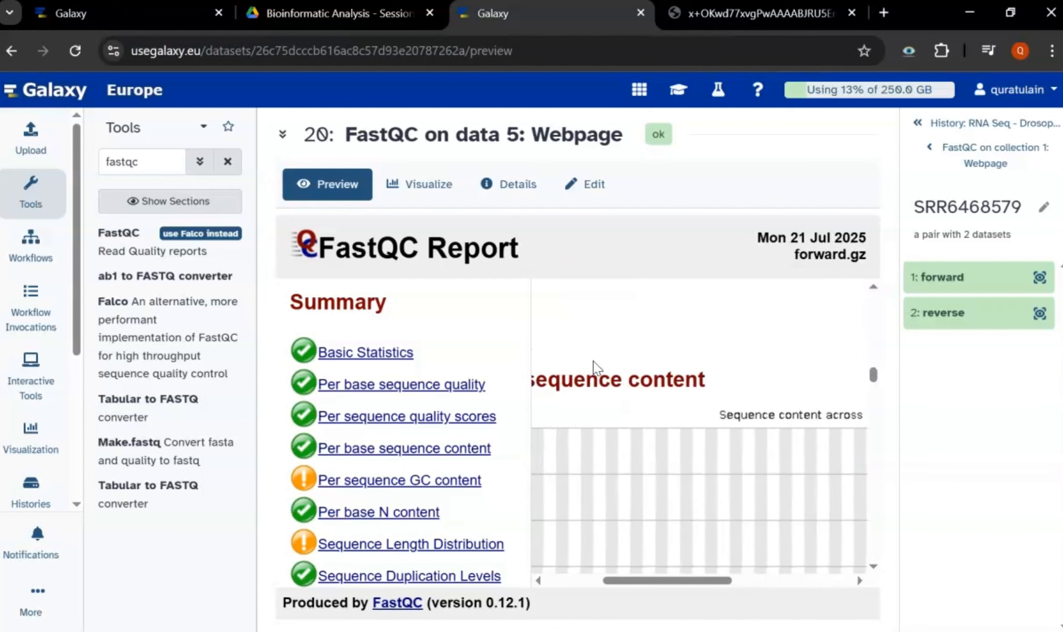
pyautogui.hscroll(-3, 592, 361)
pyautogui.hscroll(-2, 592, 365)
pyautogui.hscroll(3, 593, 365)
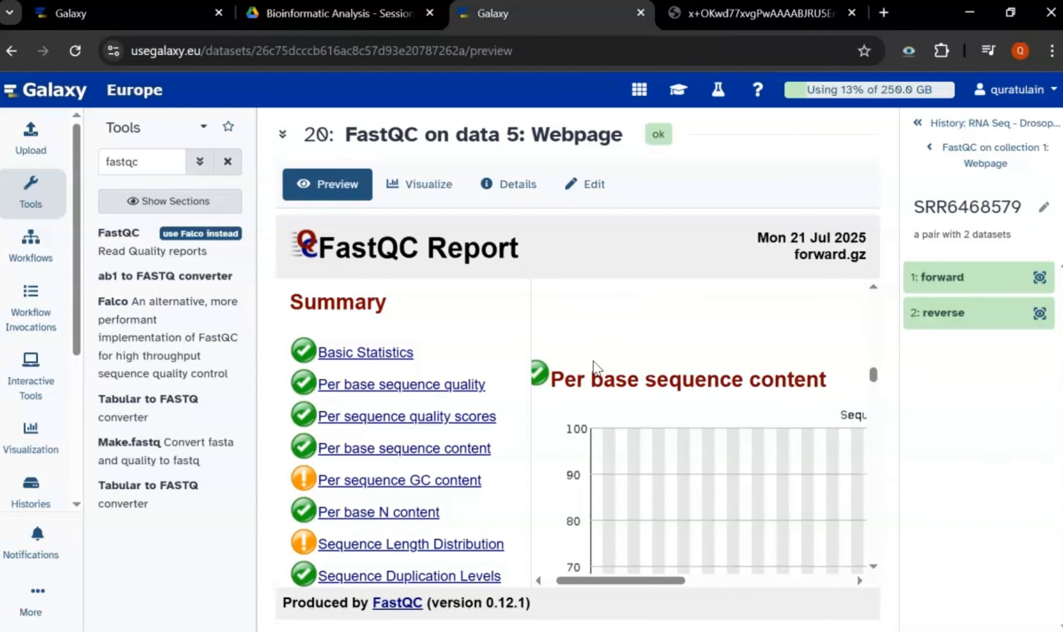
pyautogui.rightClick(634, 481)
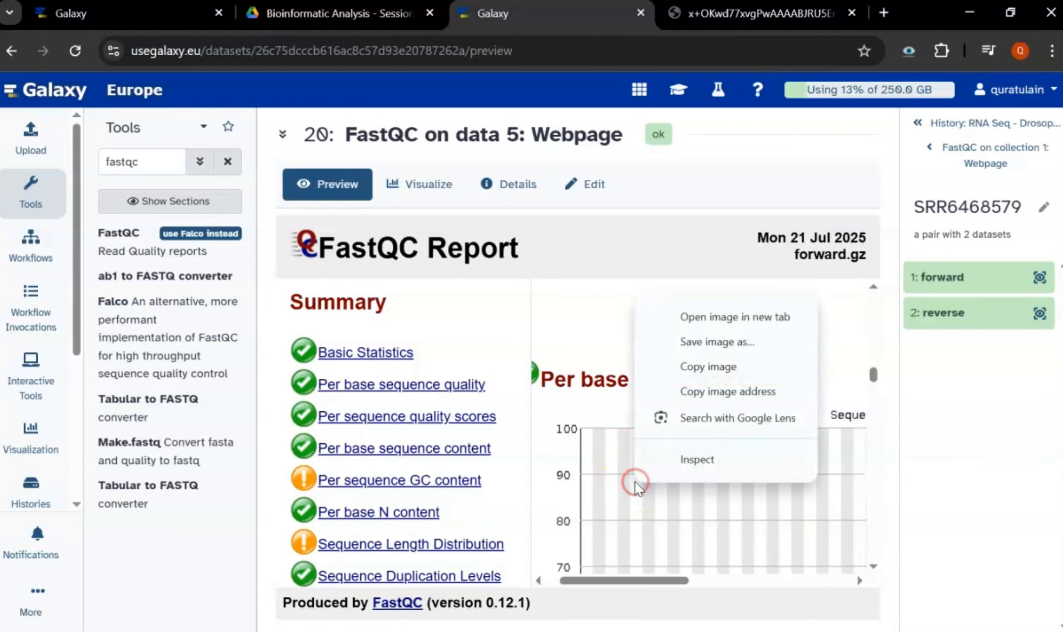
pyautogui.click(718, 316)
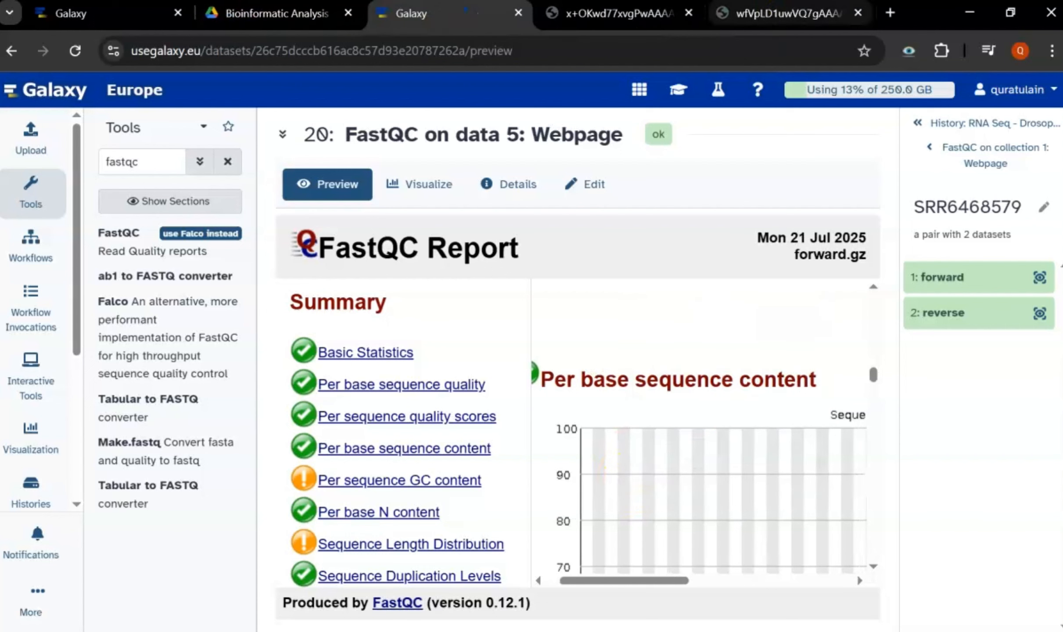
pyautogui.click(793, 16)
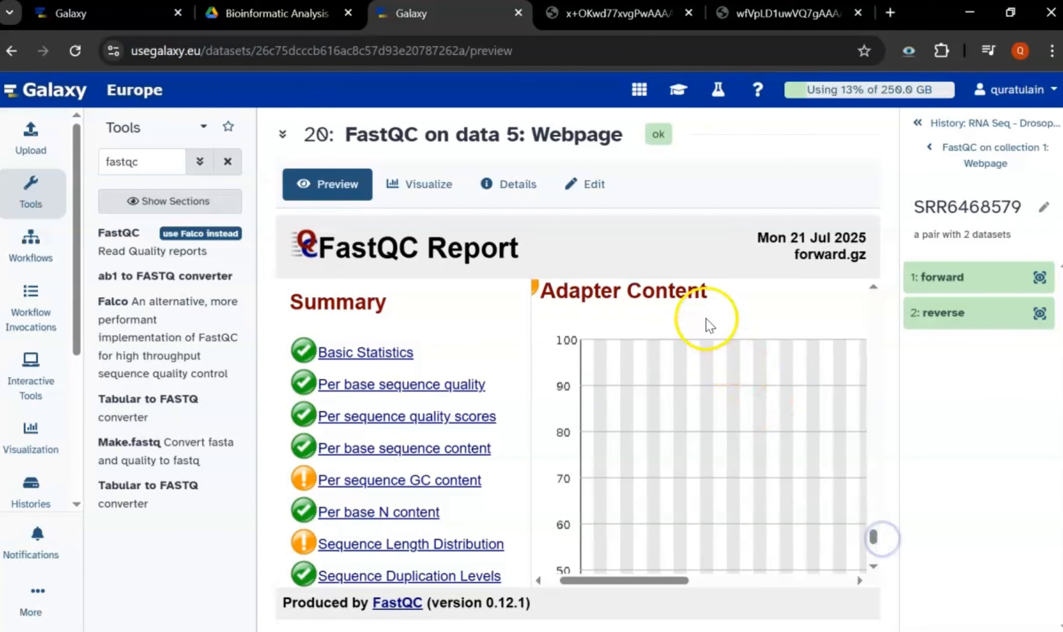
# Open the forward report's adapter content plot as a separate image and examine it.
pyautogui.rightClick(648, 359)
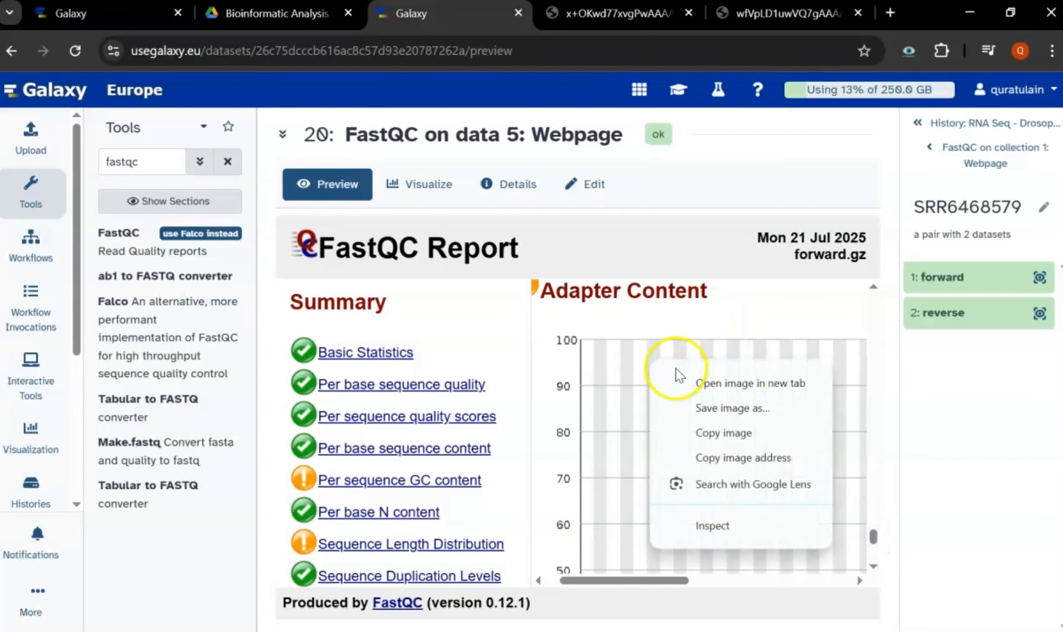
pyautogui.click(703, 380)
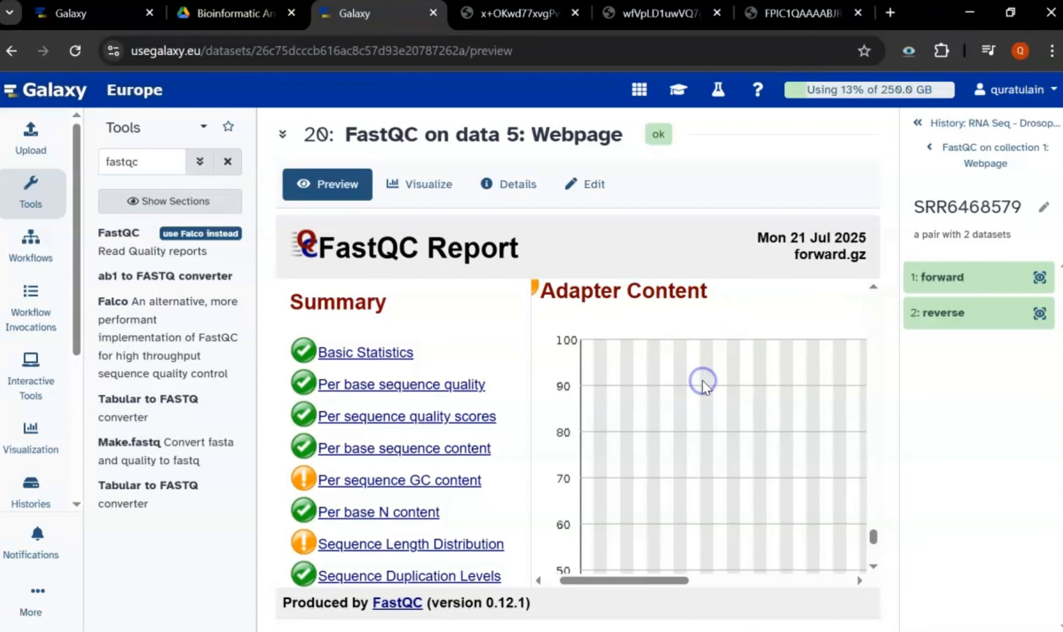
pyautogui.click(771, 14)
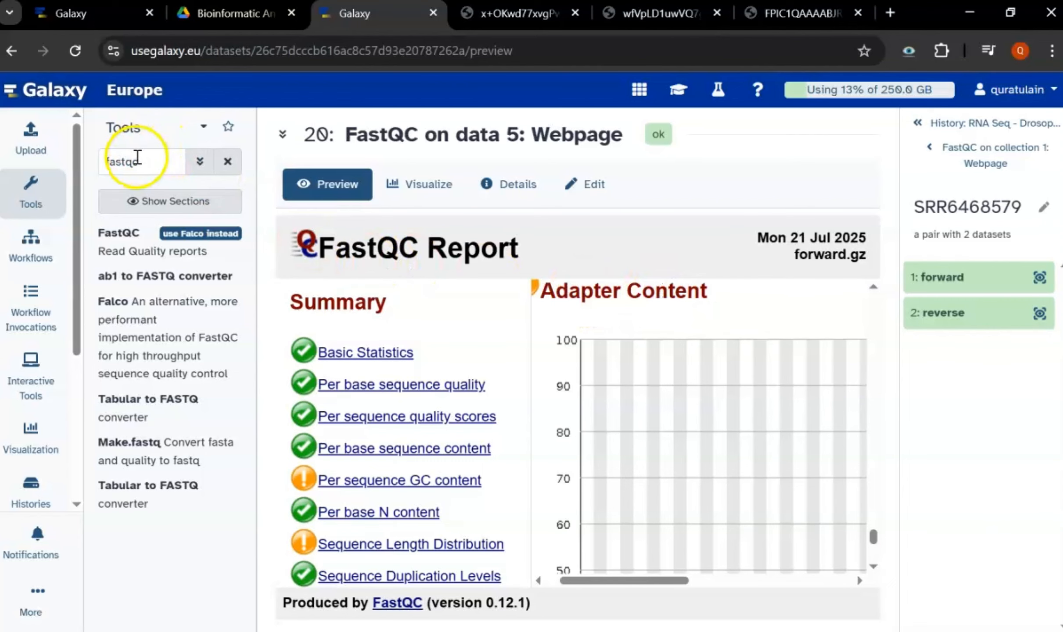
# Search the tools for "trimmo" and open the Trimmomatic read trimming tool.
pyautogui.doubleClick(137, 157)
pyautogui.write('t')
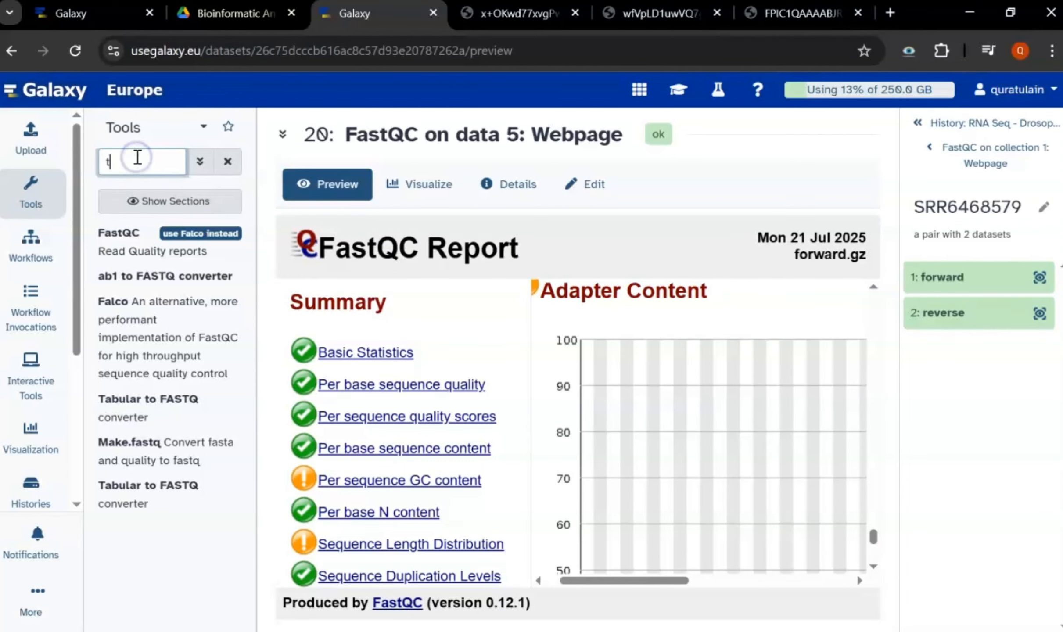
pyautogui.write('rimmo')
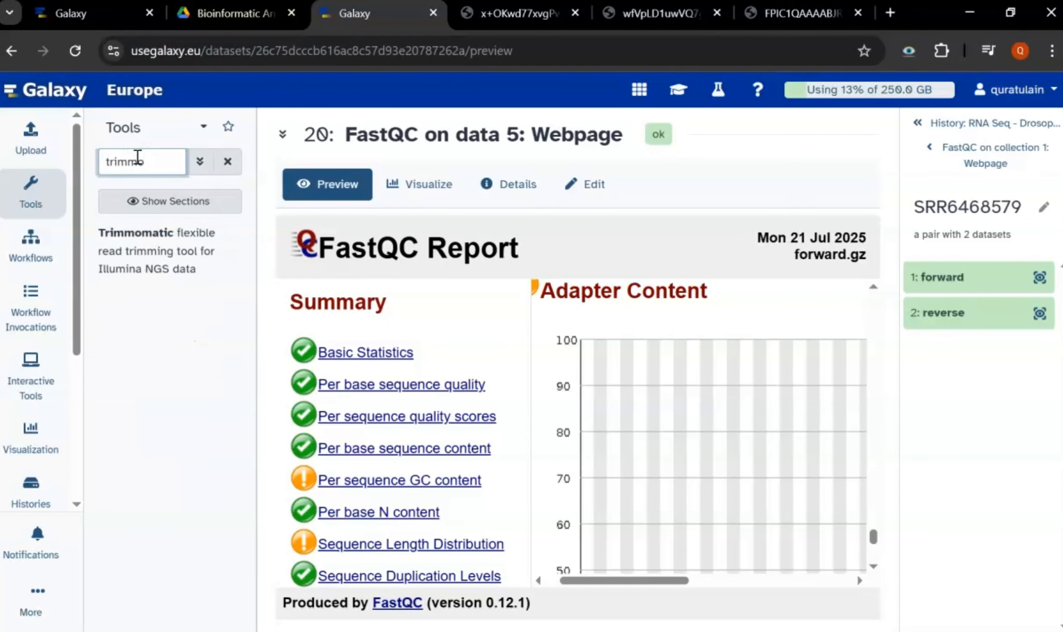
pyautogui.click(150, 242)
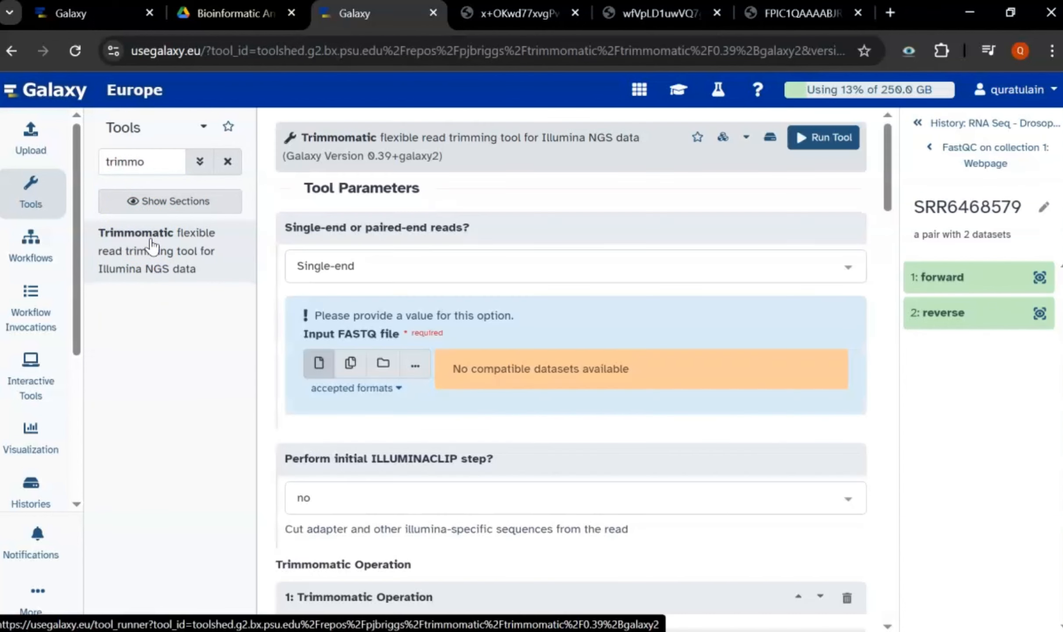
# Set Trimmomatic's read type to Paired-end (as collection) and choose 1: Pair-end data (fasterq-dump) as the FASTQ collection.
pyautogui.click(380, 263)
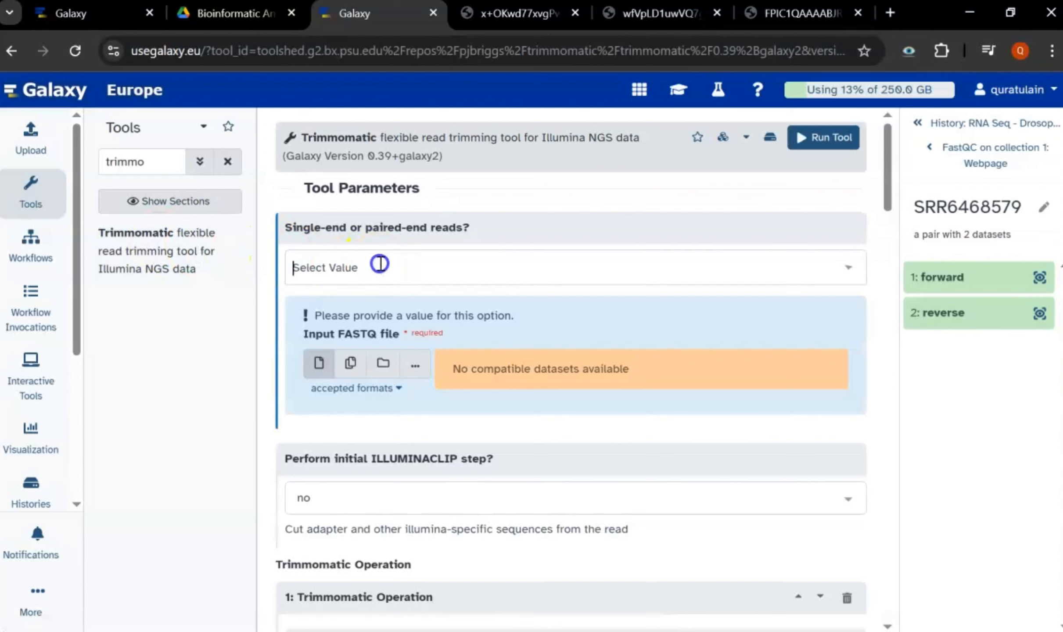
pyautogui.click(378, 355)
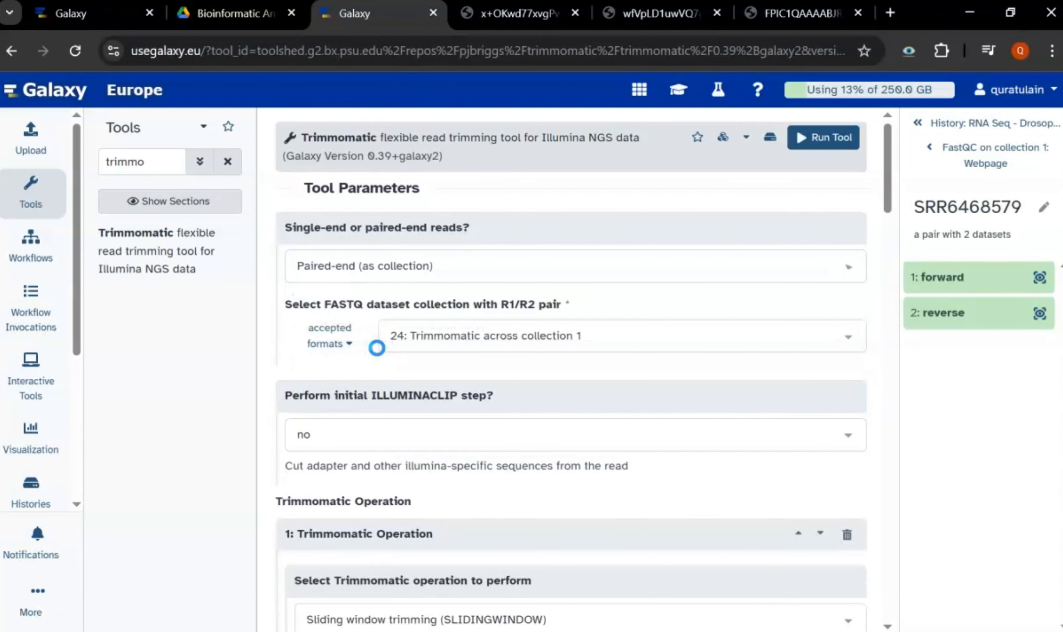
pyautogui.click(512, 337)
pyautogui.click(512, 337)
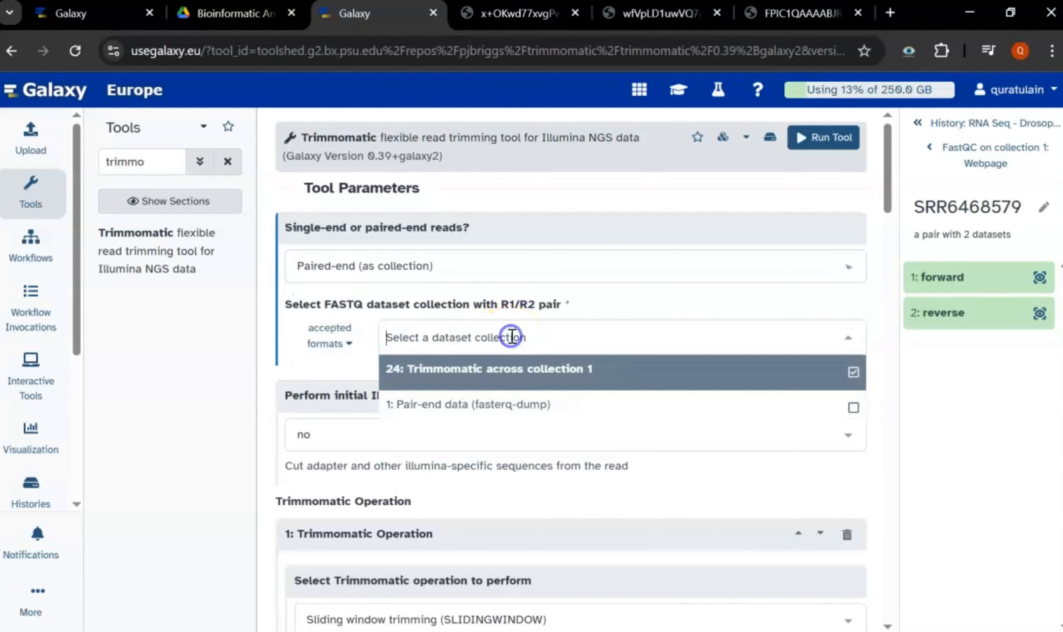
pyautogui.click(511, 408)
# Set Trimmomatic's initial ILLUMINACLIP step to yes so adapter sequences are cut from the reads.
pyautogui.scroll(-3, 505, 403)
pyautogui.click(459, 323)
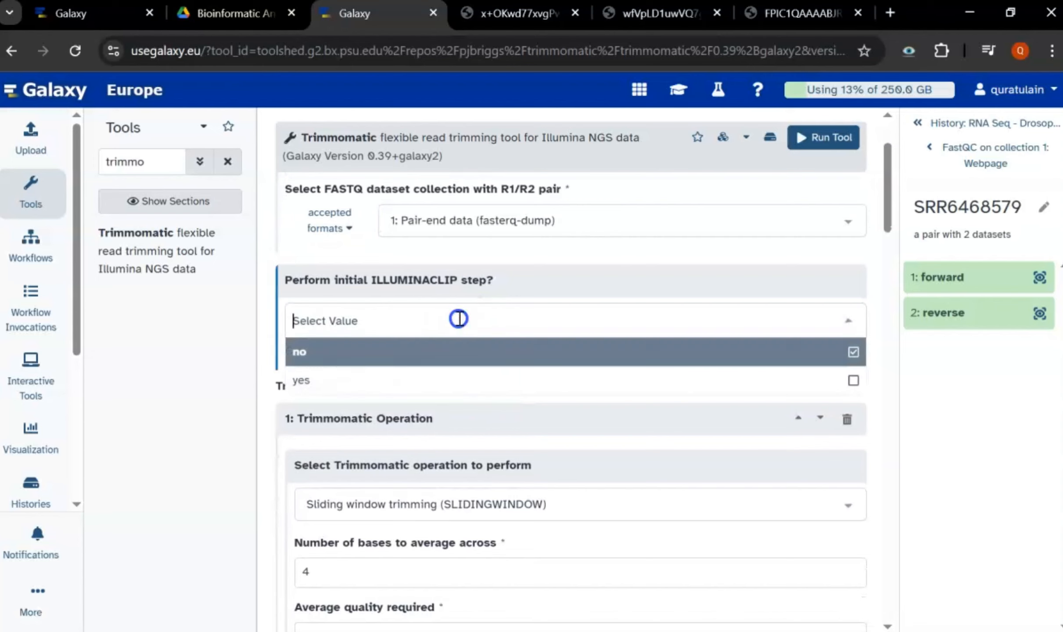
pyautogui.click(382, 363)
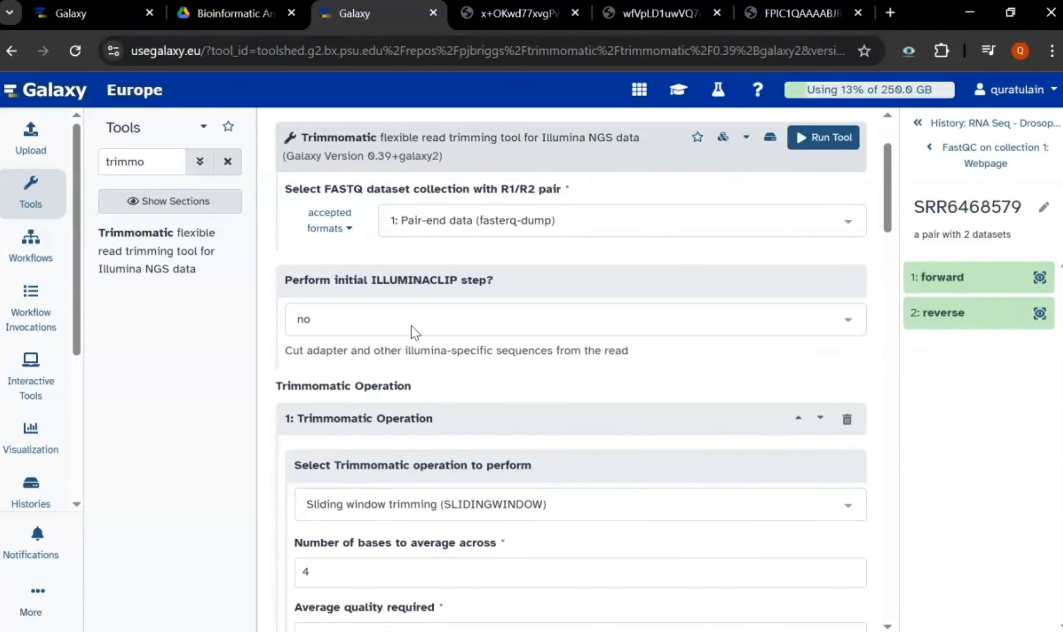
pyautogui.click(412, 332)
pyautogui.click(347, 380)
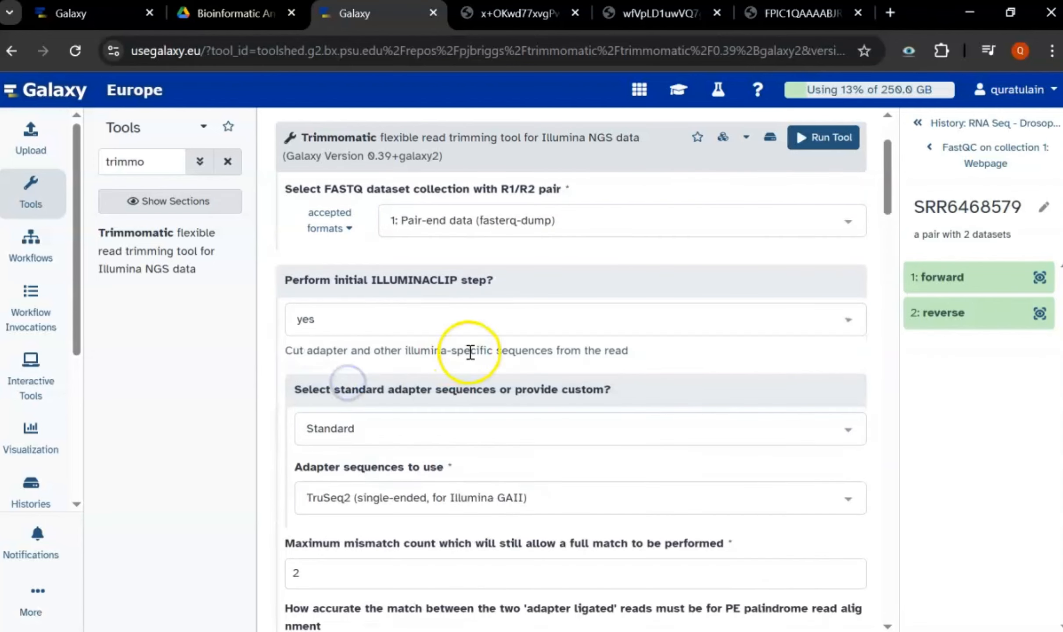
# Keep the standard adapter sequences and set the adapter to TruSeq3 (single-ended, for MiSeq and HiSeq).
pyautogui.scroll(-2, 469, 351)
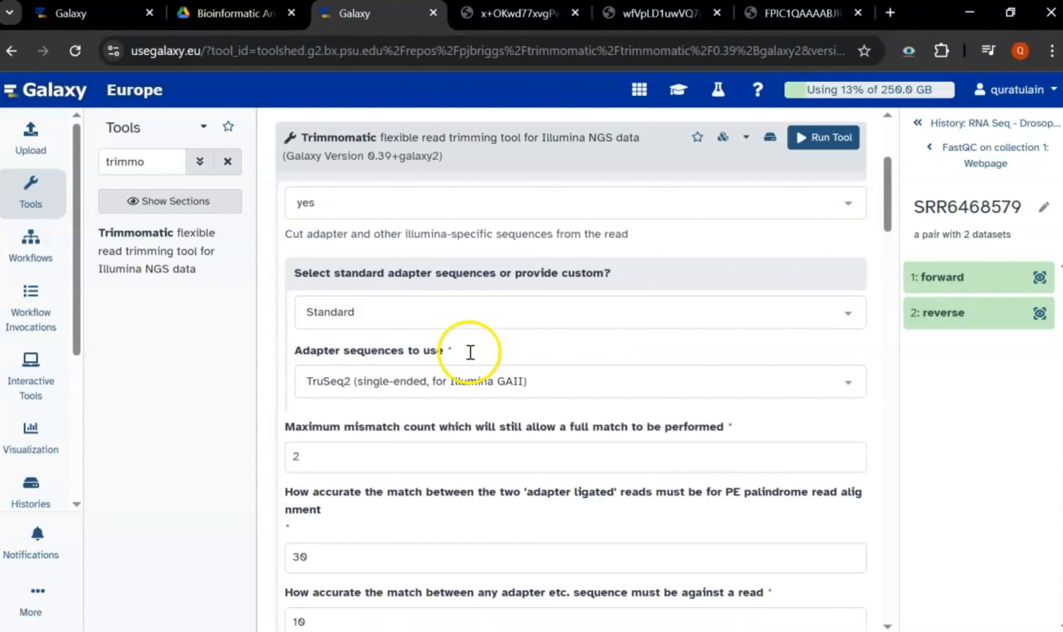
pyautogui.click(507, 313)
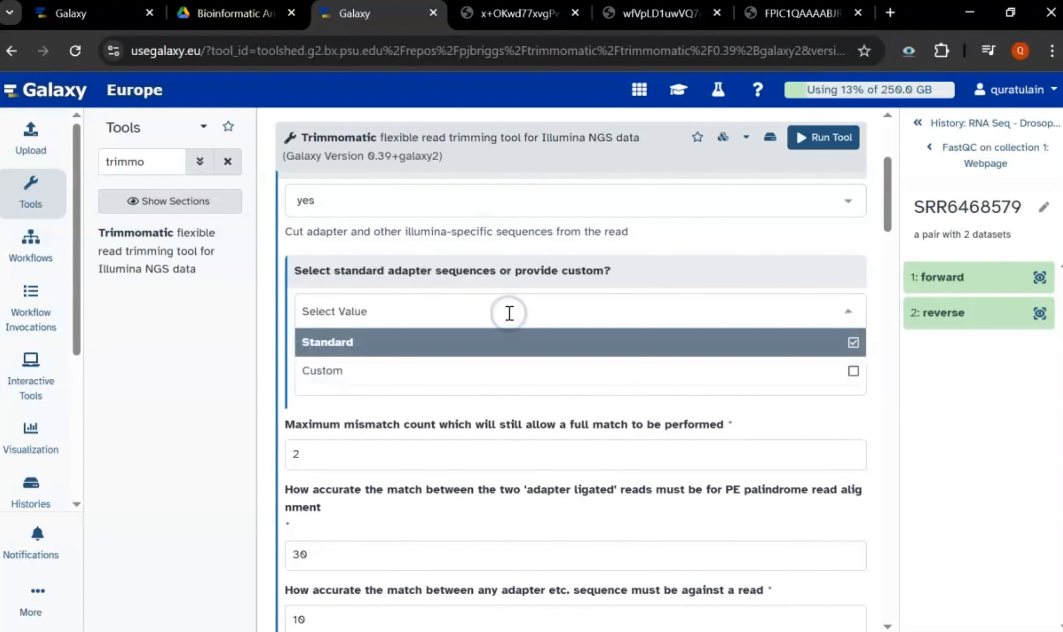
pyautogui.click(463, 344)
pyautogui.scroll(-2, 463, 345)
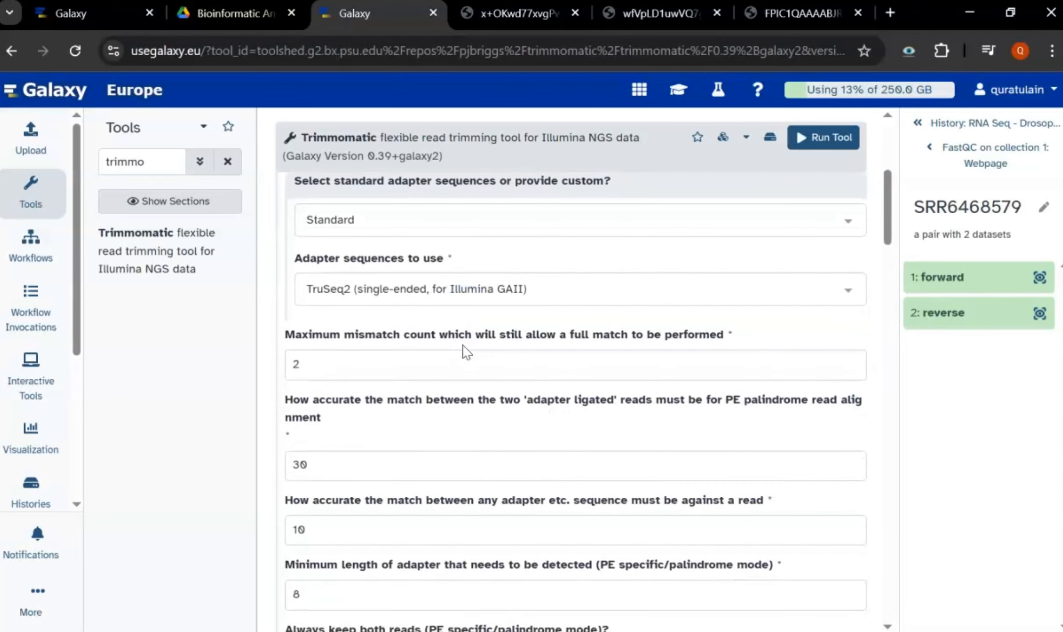
pyautogui.click(522, 302)
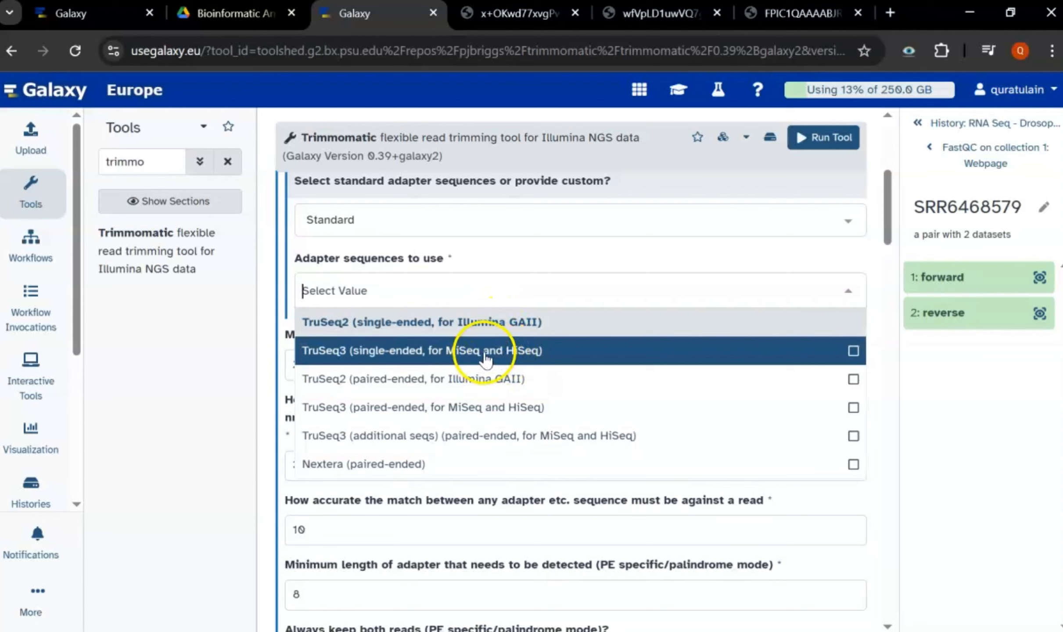
pyautogui.click(582, 358)
# Set the first Trimmomatic operation to Drop reads below a specified length (MINLEN).
pyautogui.scroll(-1, 581, 358)
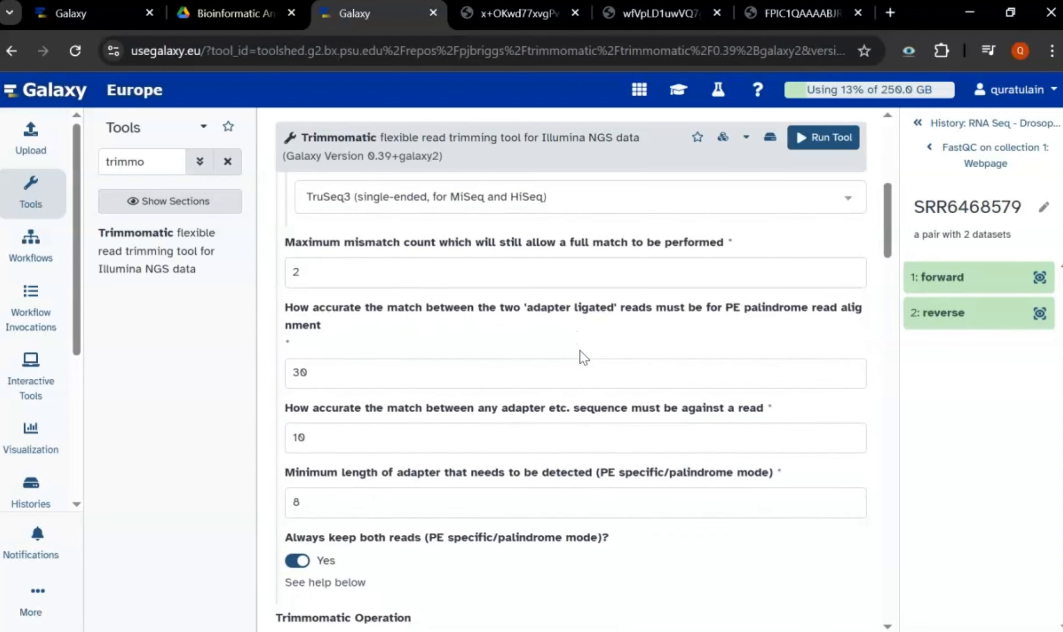
pyautogui.scroll(-5, 583, 358)
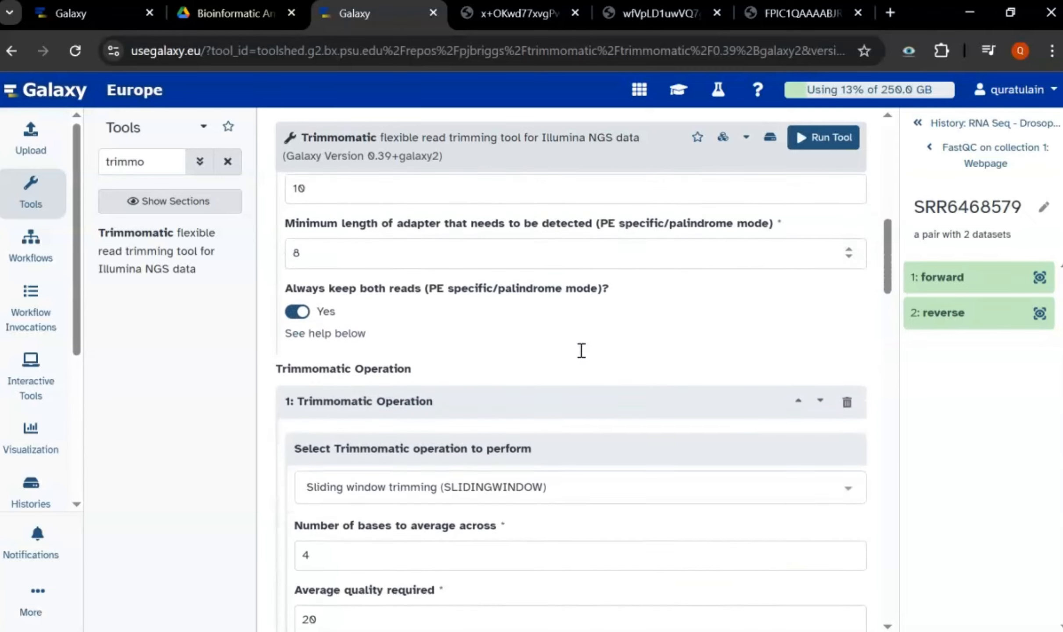
pyautogui.scroll(-2, 582, 358)
pyautogui.click(579, 379)
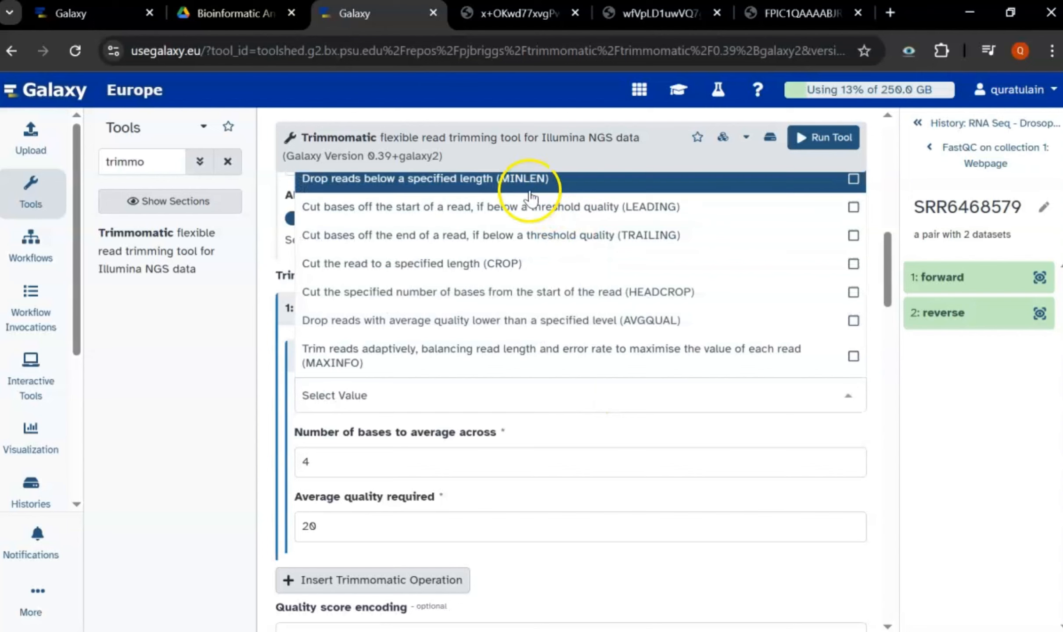
pyautogui.click(526, 186)
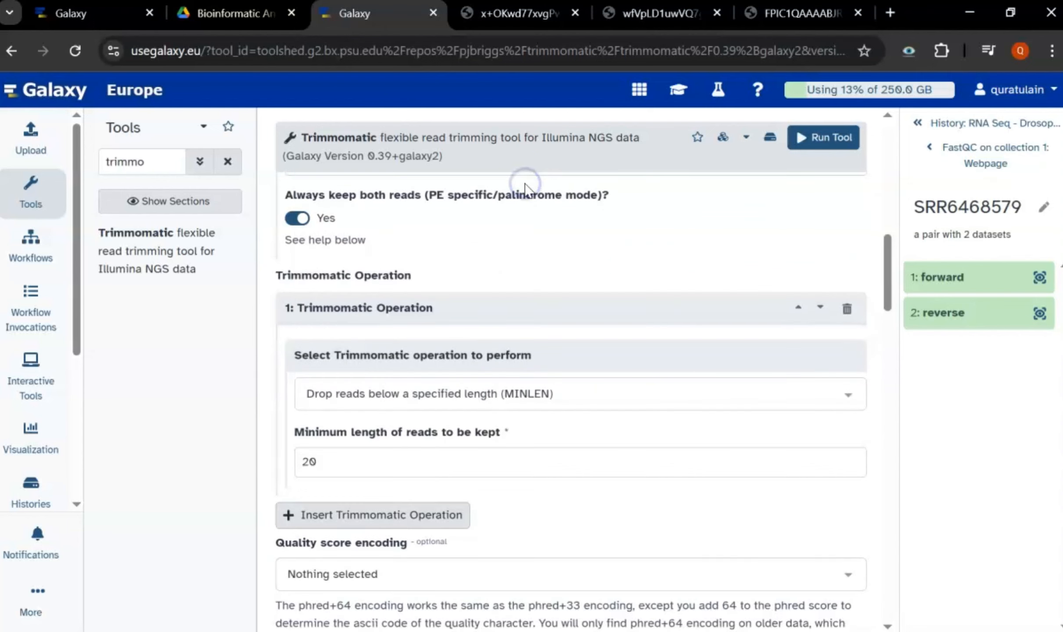
# Review the remaining Trimmomatic settings, keeping the minimum read length at 20, and run the tool on the paired-end collection.
pyautogui.scroll(3, 515, 291)
pyautogui.scroll(-10, 517, 293)
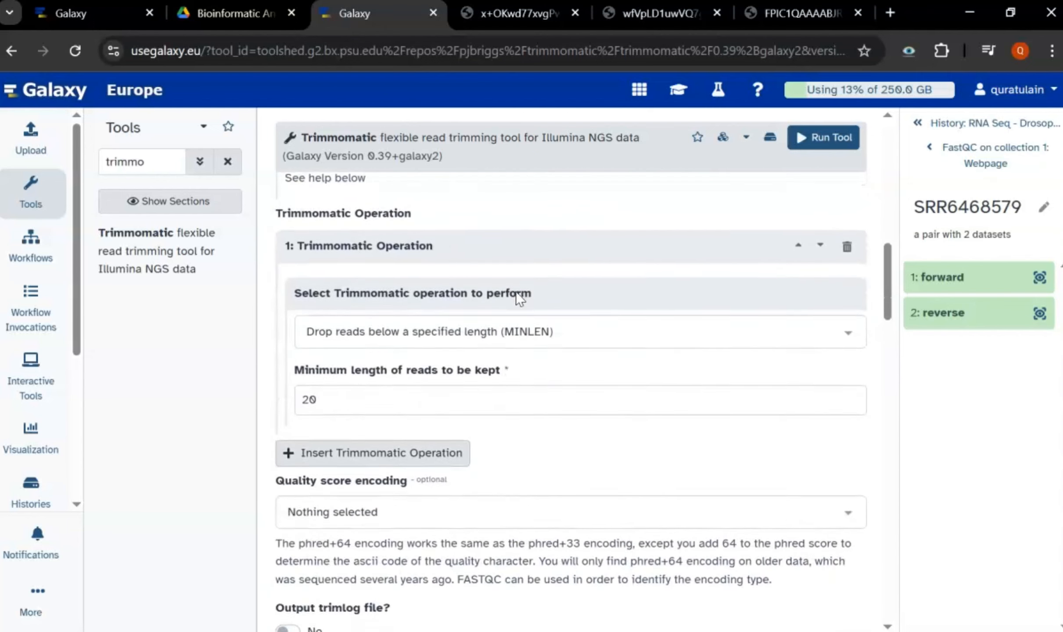
pyautogui.scroll(-5, 516, 299)
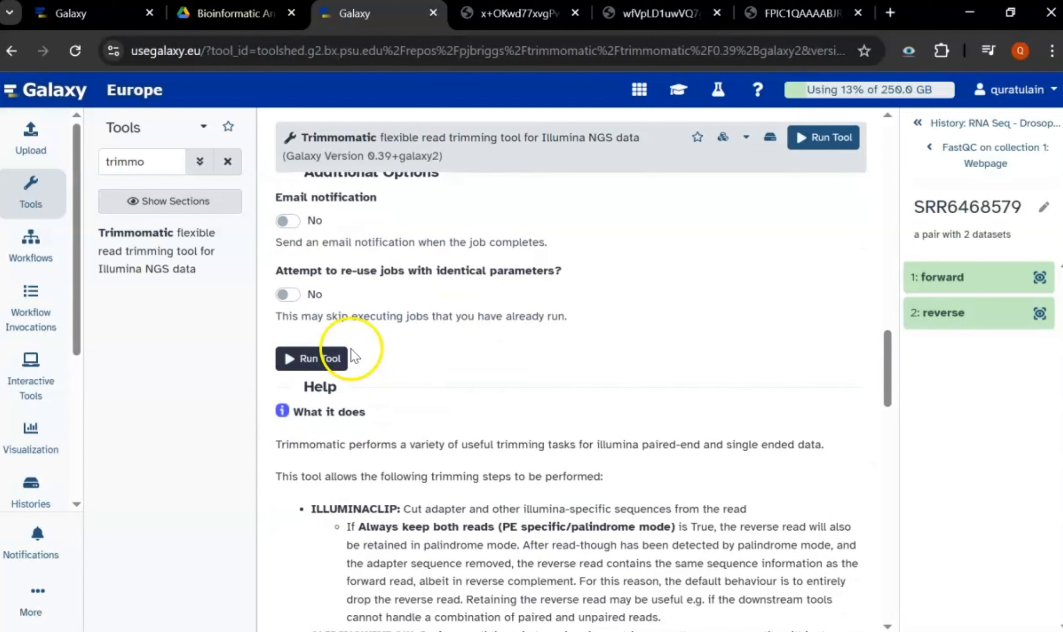
pyautogui.click(919, 128)
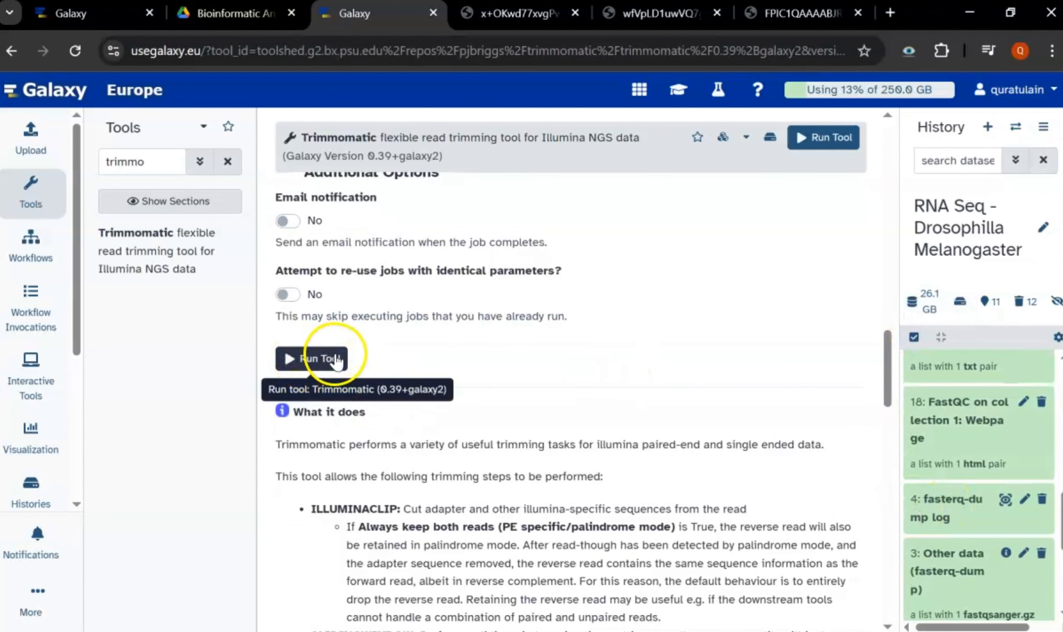
pyautogui.click(314, 358)
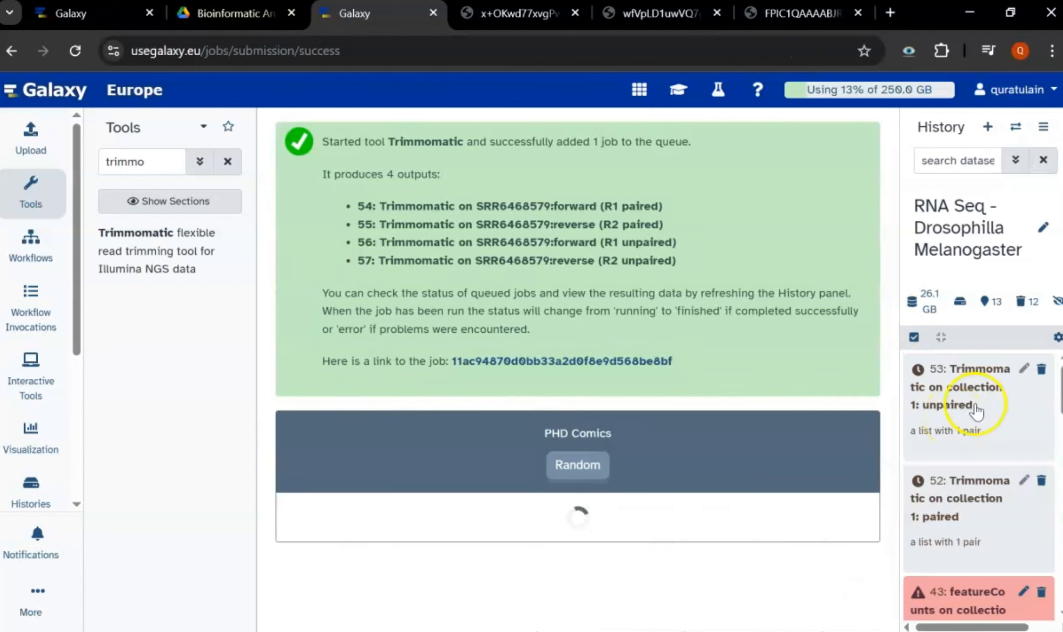
# Widen the history and delete the queued unpaired and paired Trimmomatic output collections (53 and 52).
pyautogui.moveTo(896, 283); pyautogui.dragTo(629, 299)
pyautogui.click(1042, 308)
pyautogui.click(1007, 338)
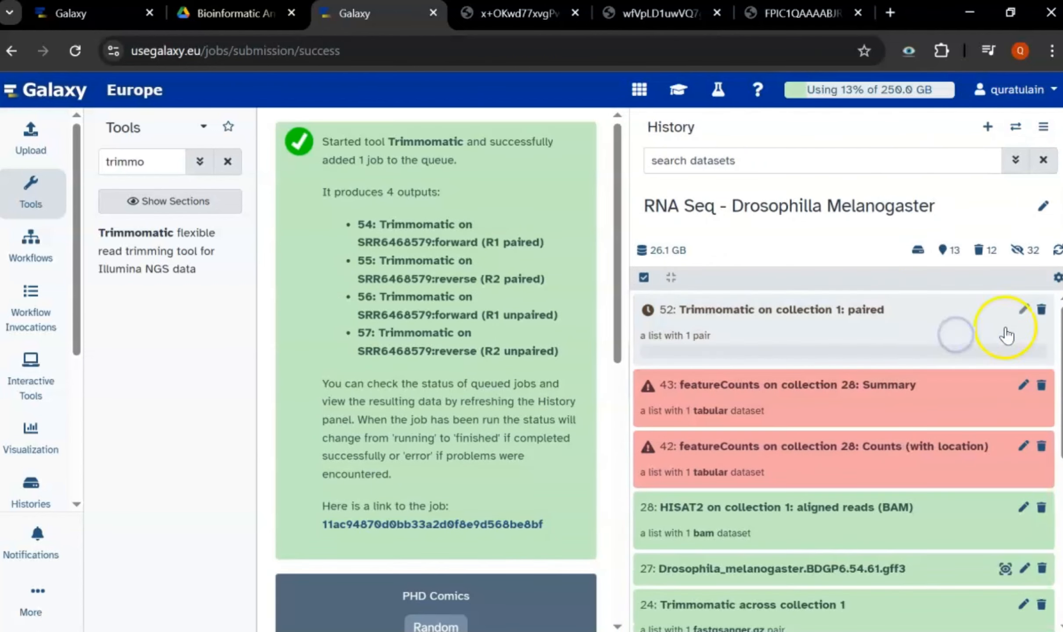
pyautogui.click(1041, 308)
pyautogui.click(948, 338)
# Open the forward reads of SRR6468579 in the finished Trimmomatic across collection 1 output and examine the trimmed sequences.
pyautogui.scroll(-3, 880, 359)
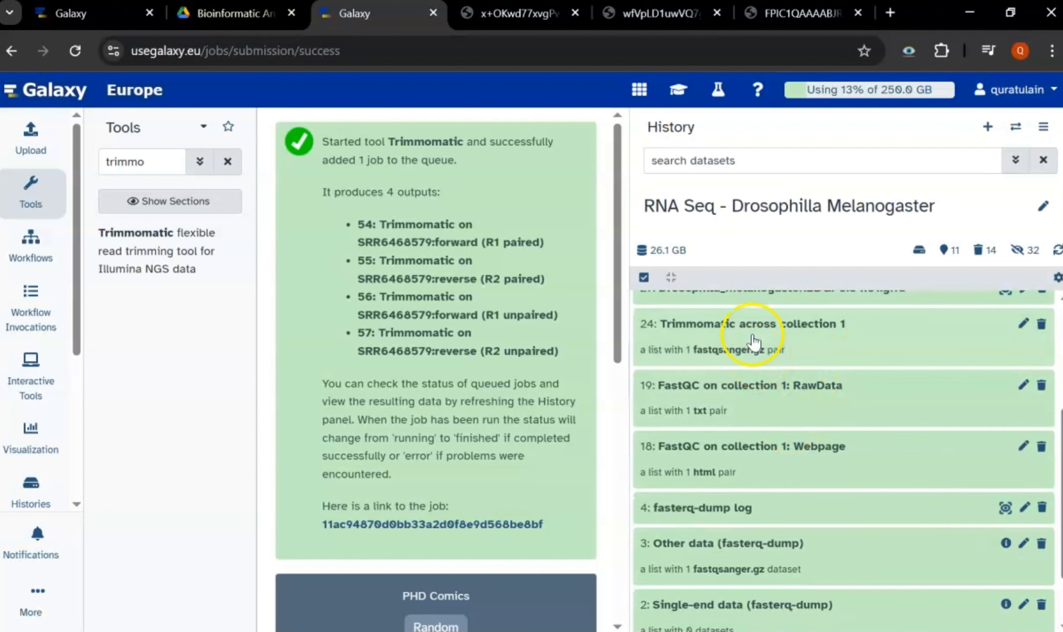
pyautogui.scroll(-2, 769, 344)
pyautogui.scroll(2, 738, 415)
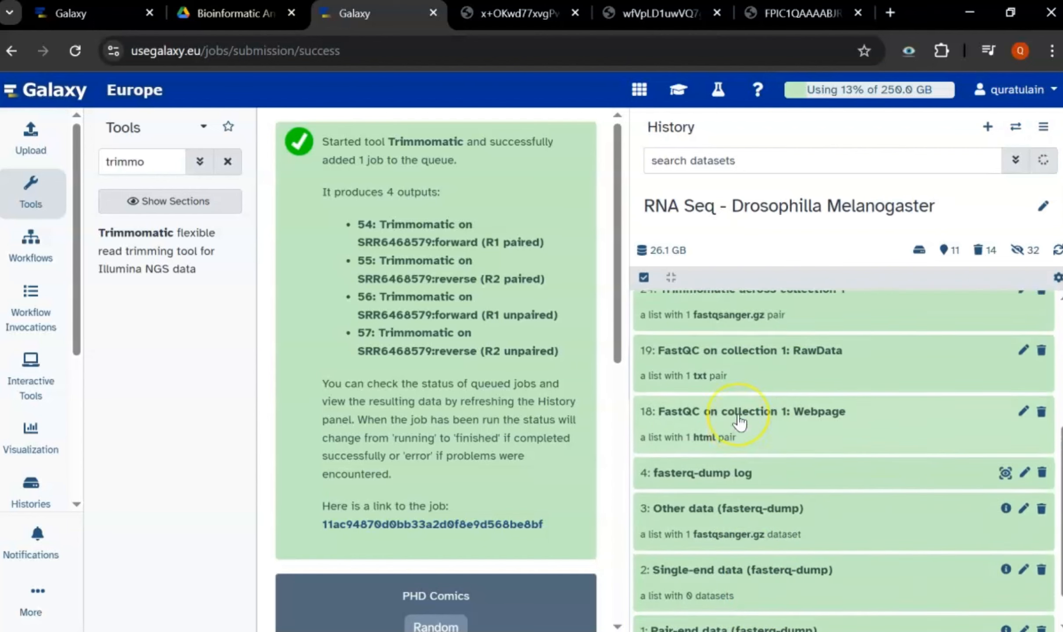
pyautogui.click(723, 330)
pyautogui.click(689, 265)
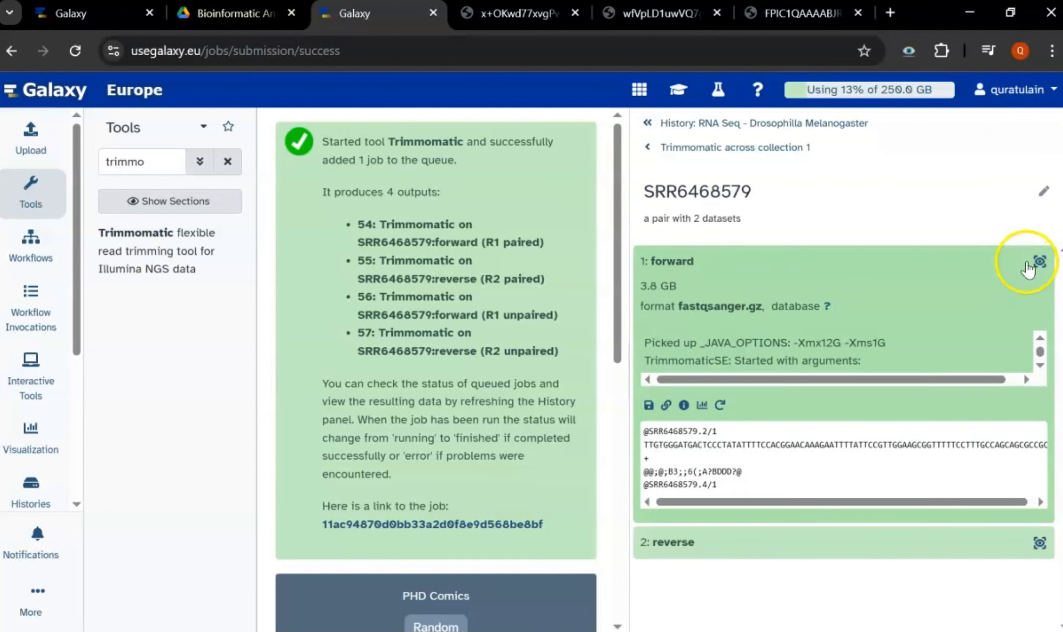
pyautogui.click(1038, 262)
pyautogui.moveTo(621, 206); pyautogui.dragTo(896, 197)
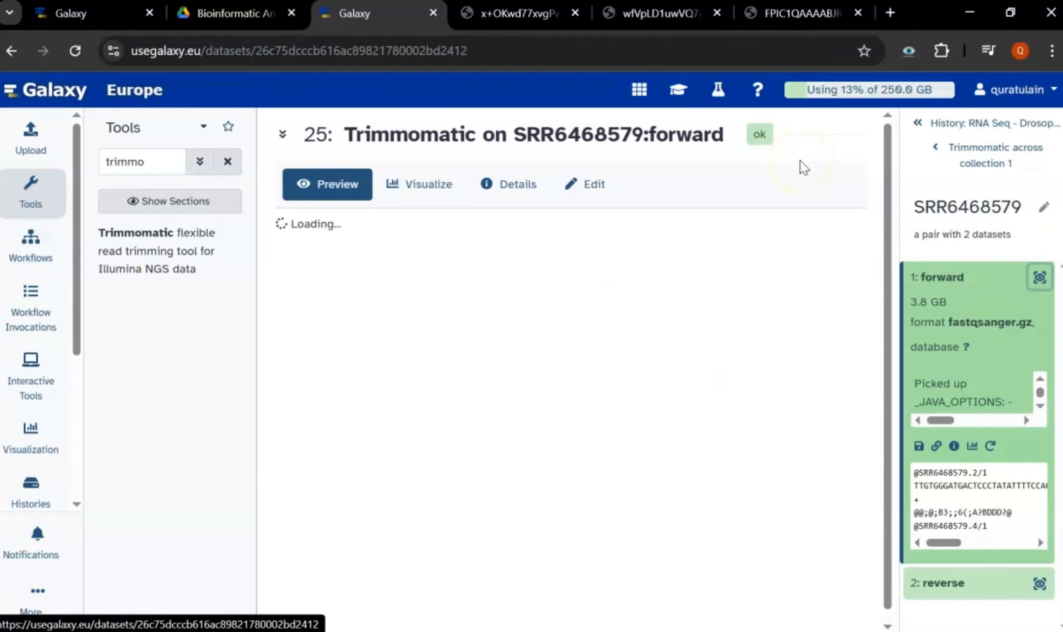
pyautogui.click(652, 356)
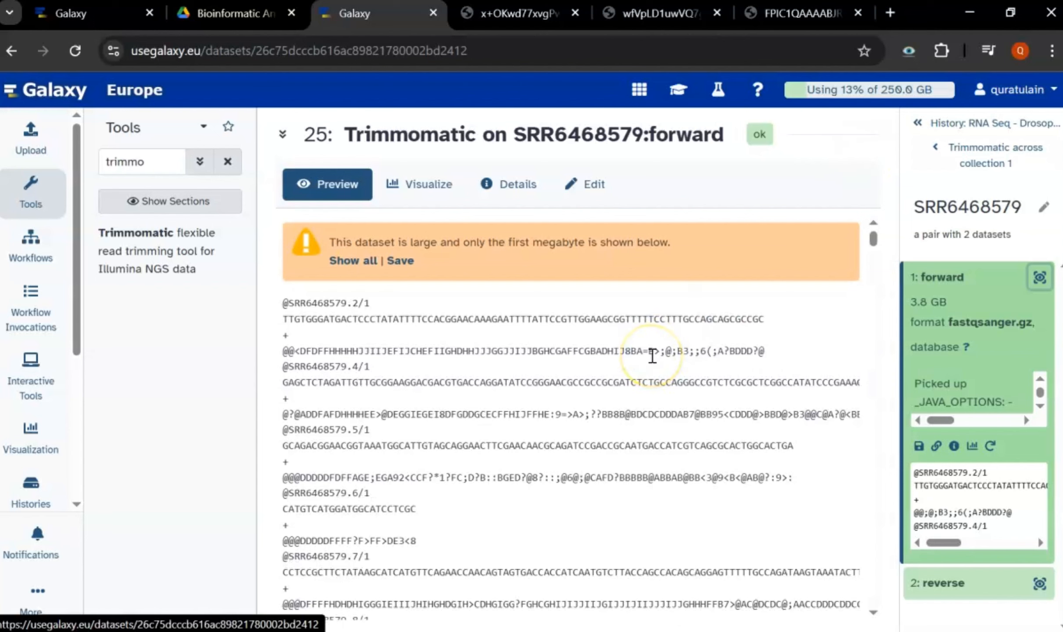
# Return to the full history, search the tools for "hisat" and open the HISAT2 alignment tool.
pyautogui.click(921, 123)
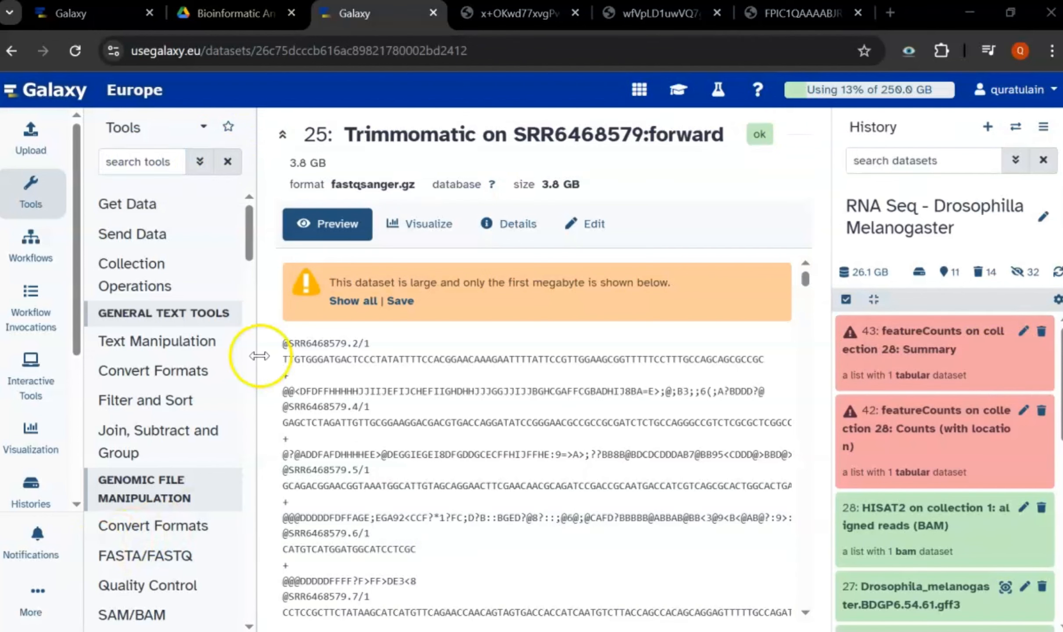
pyautogui.click(159, 161)
pyautogui.write('hisat')
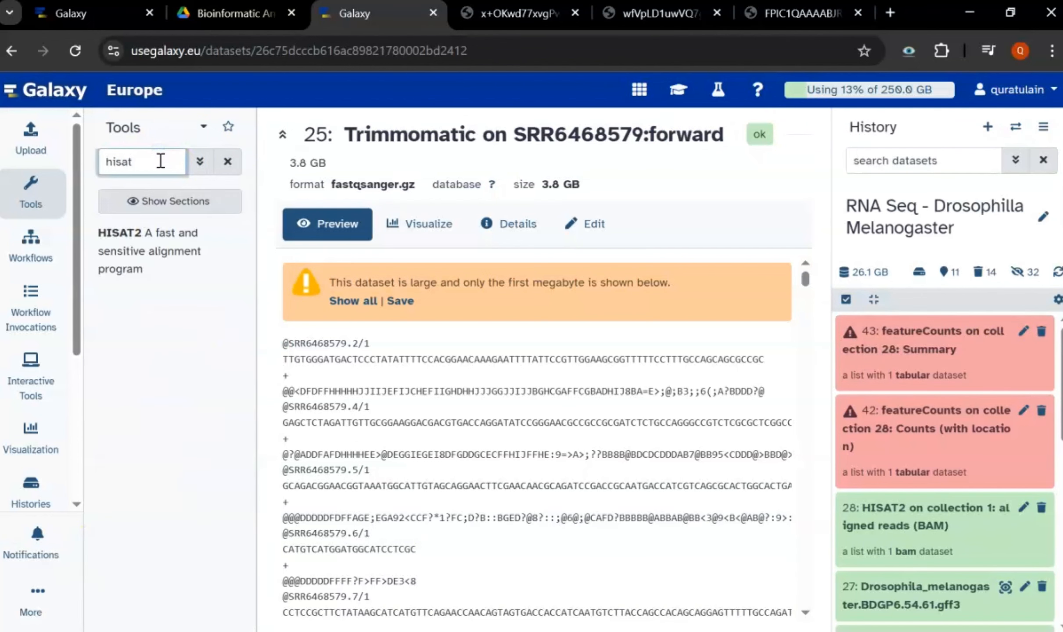
pyautogui.click(145, 256)
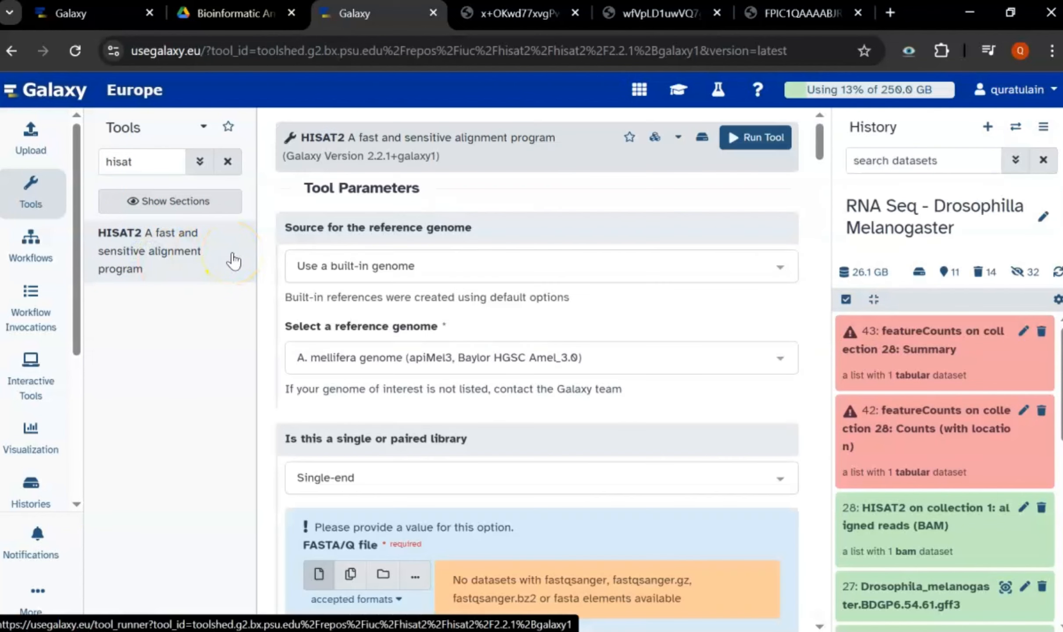
pyautogui.click(569, 266)
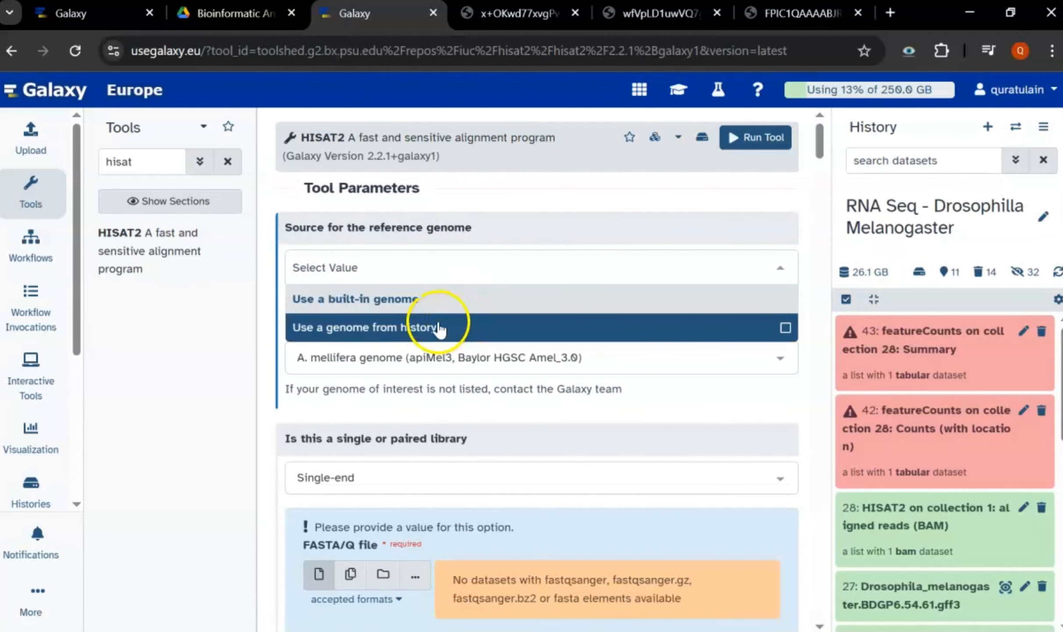
pyautogui.click(425, 327)
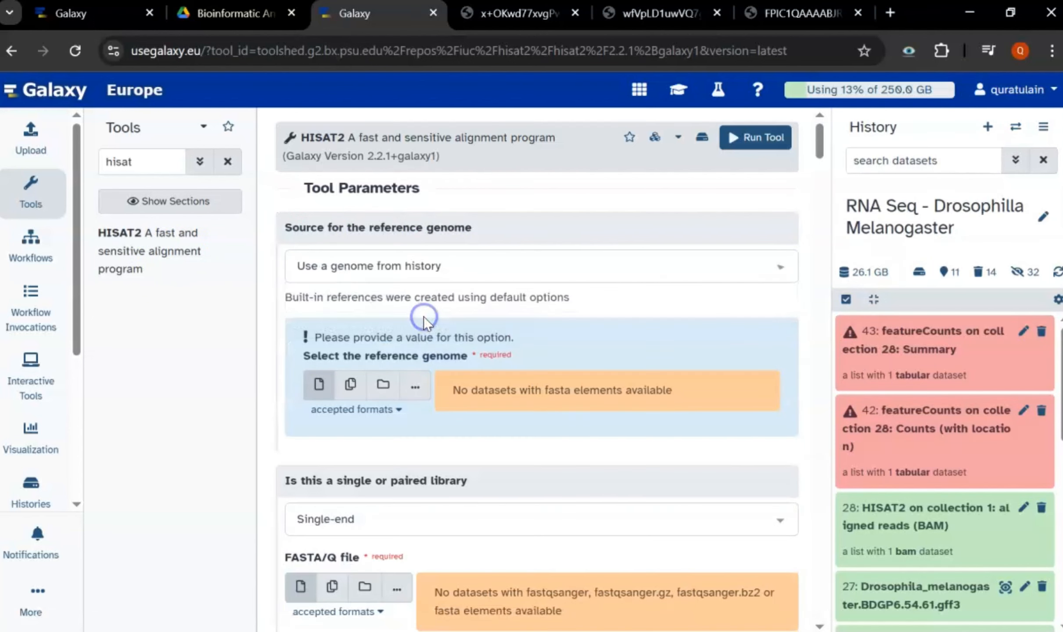
pyautogui.click(383, 384)
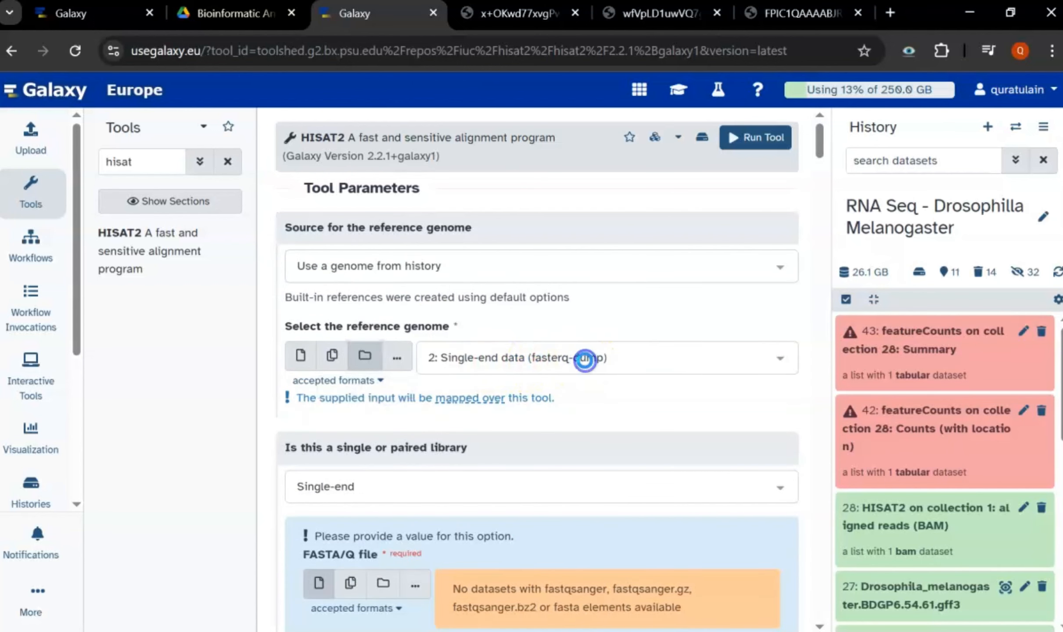
pyautogui.click(607, 360)
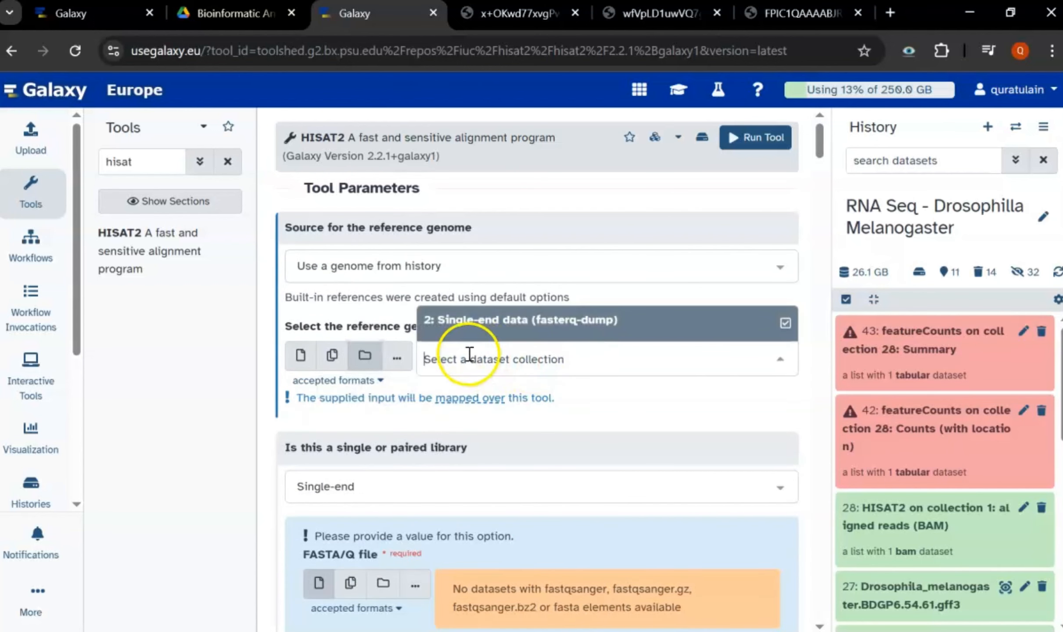
pyautogui.click(425, 253)
pyautogui.click(382, 298)
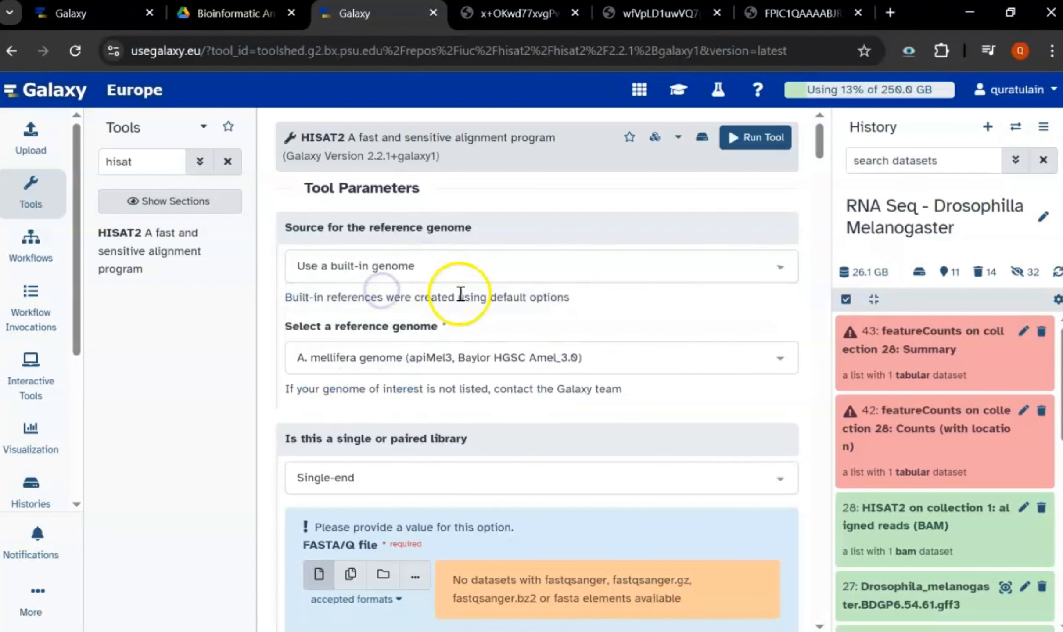
# Choose Fly (Drosophila melanogaster): dm6 Full as the built-in reference genome for HISAT2.
pyautogui.click(488, 325)
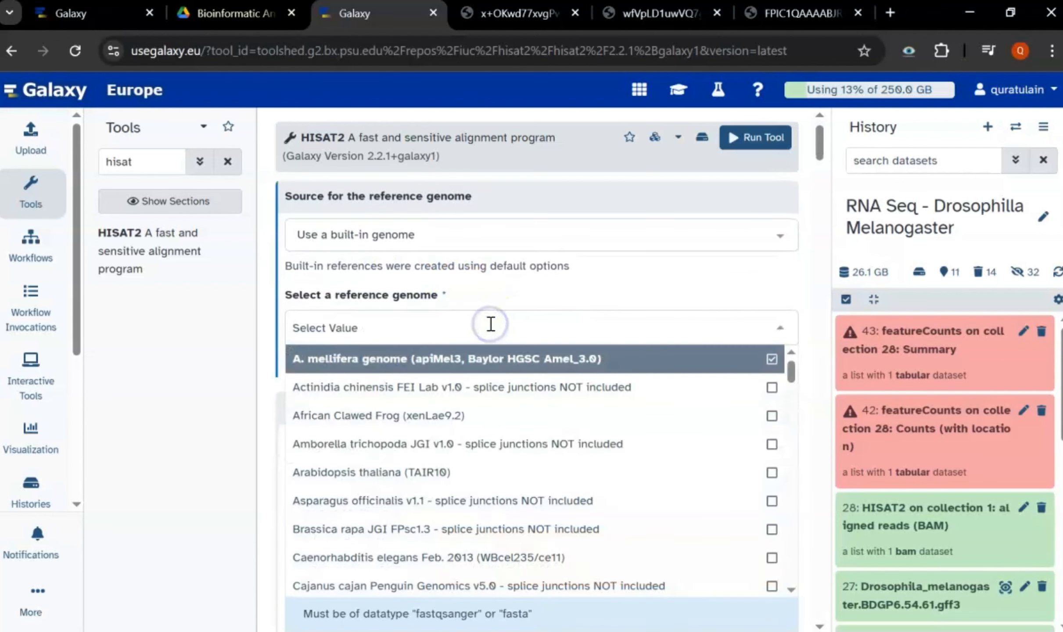
pyautogui.write('dr')
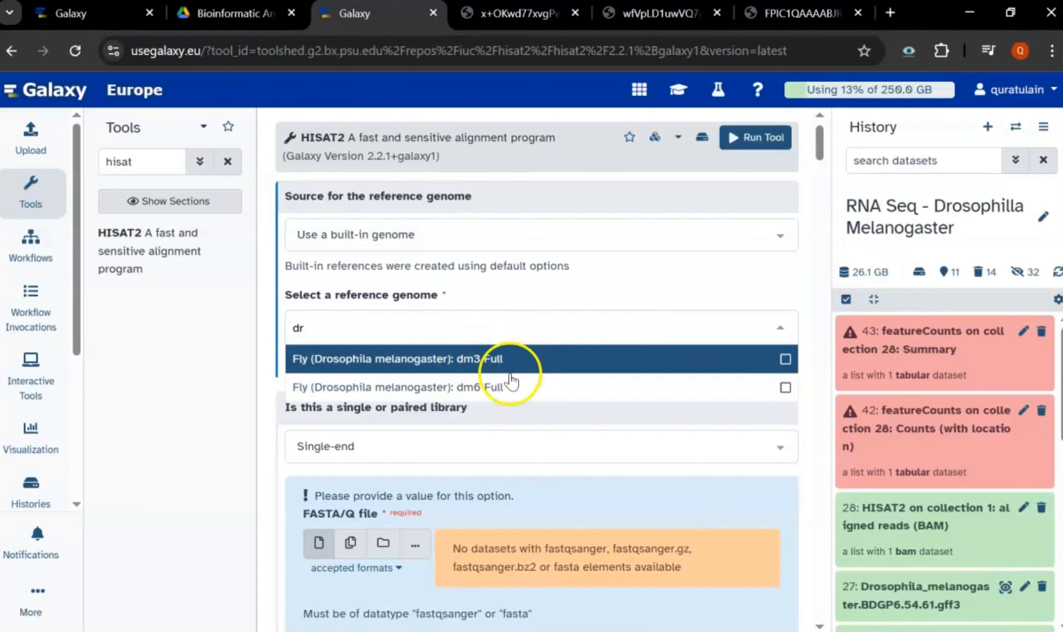
pyautogui.click(469, 388)
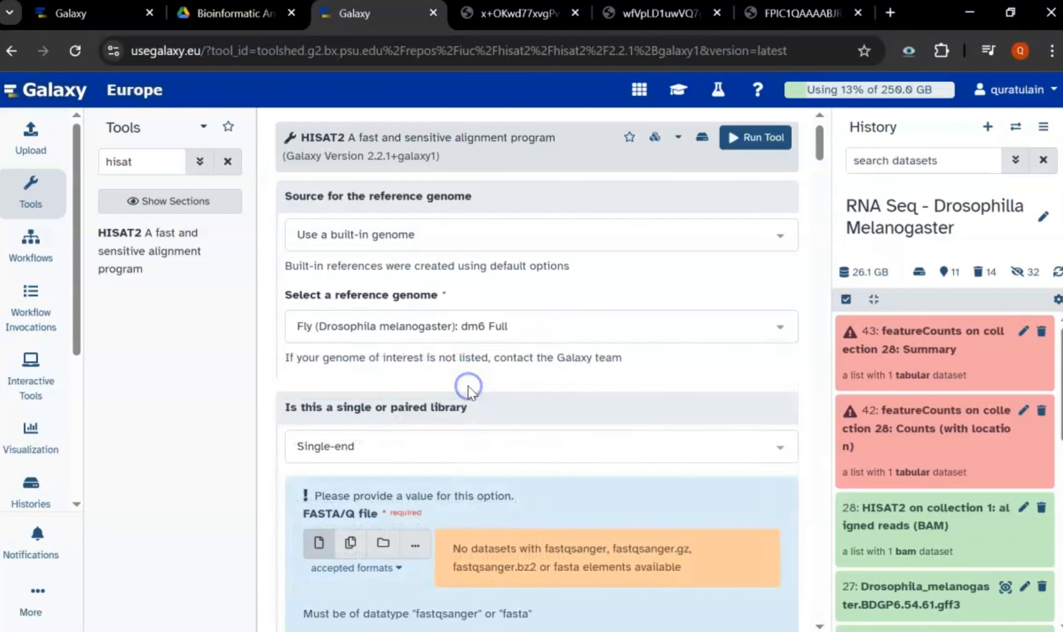
# Set HISAT2's library type to Paired-end Dataset Collection and choose 1: Pair-end data (fasterq-dump) as the paired collection.
pyautogui.scroll(-2, 468, 387)
pyautogui.click(442, 355)
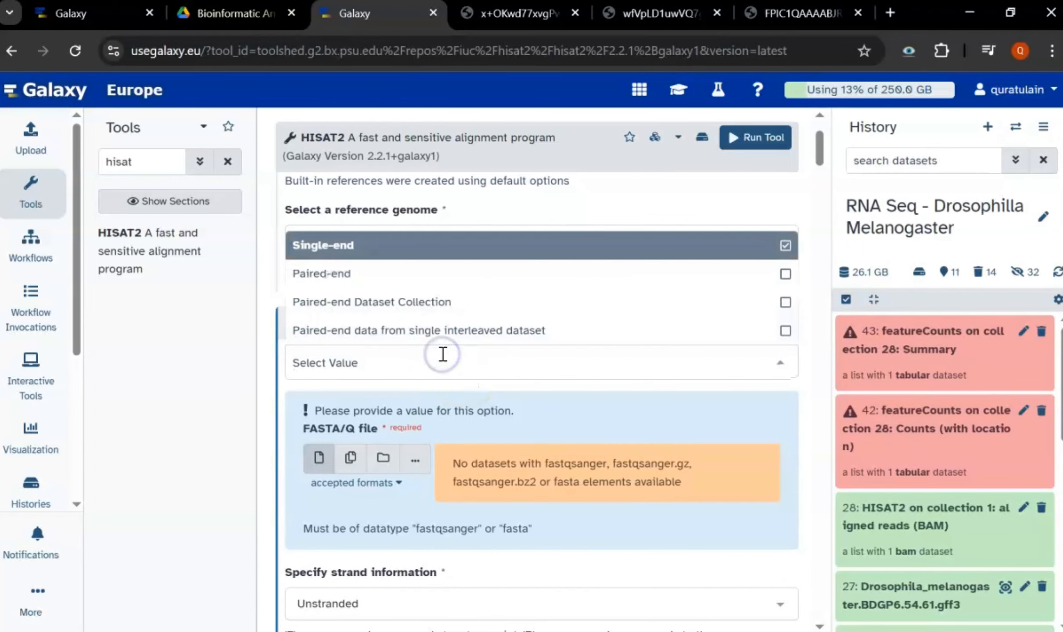
pyautogui.click(404, 315)
pyautogui.scroll(-2, 485, 315)
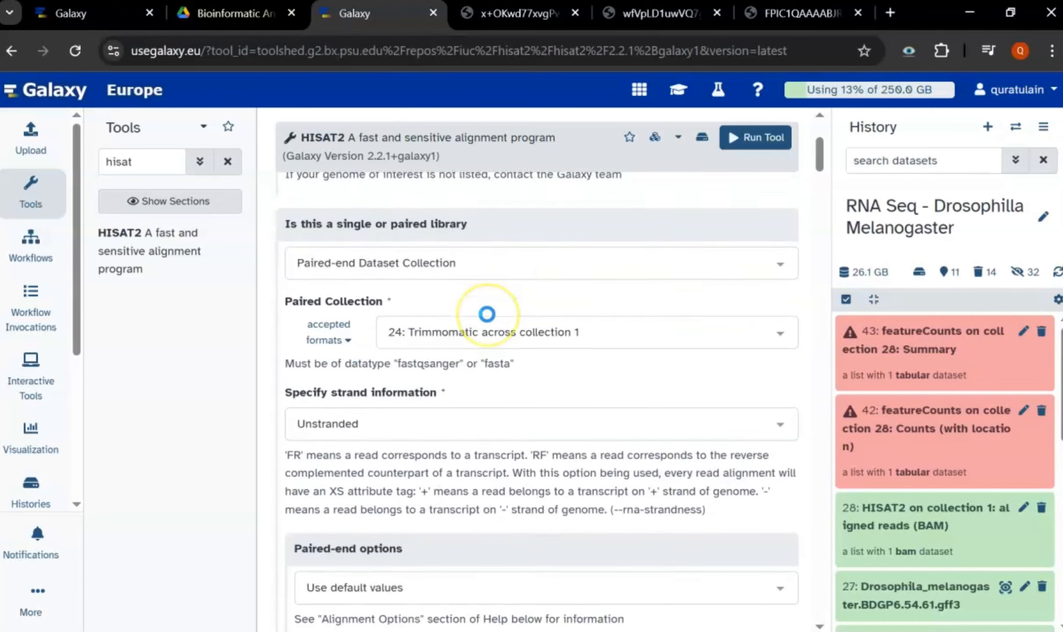
# Examine HISAT2's paired-end, summary and advanced options, and check the chosen reference genome and read collection.
pyautogui.scroll(-6, 558, 321)
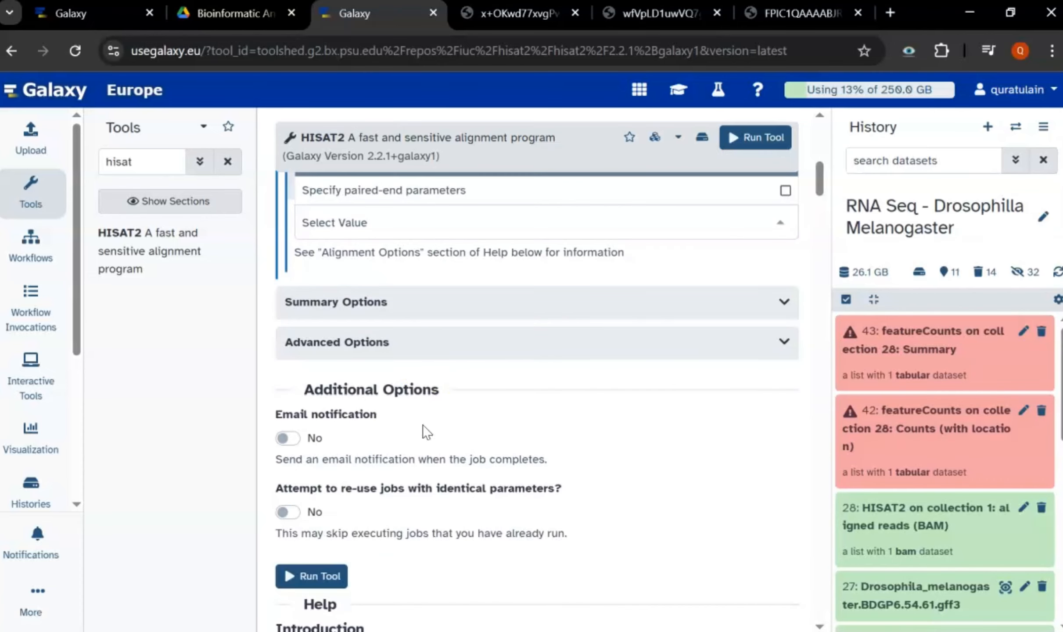
pyautogui.click(440, 292)
pyautogui.scroll(-3, 491, 351)
pyautogui.click(491, 387)
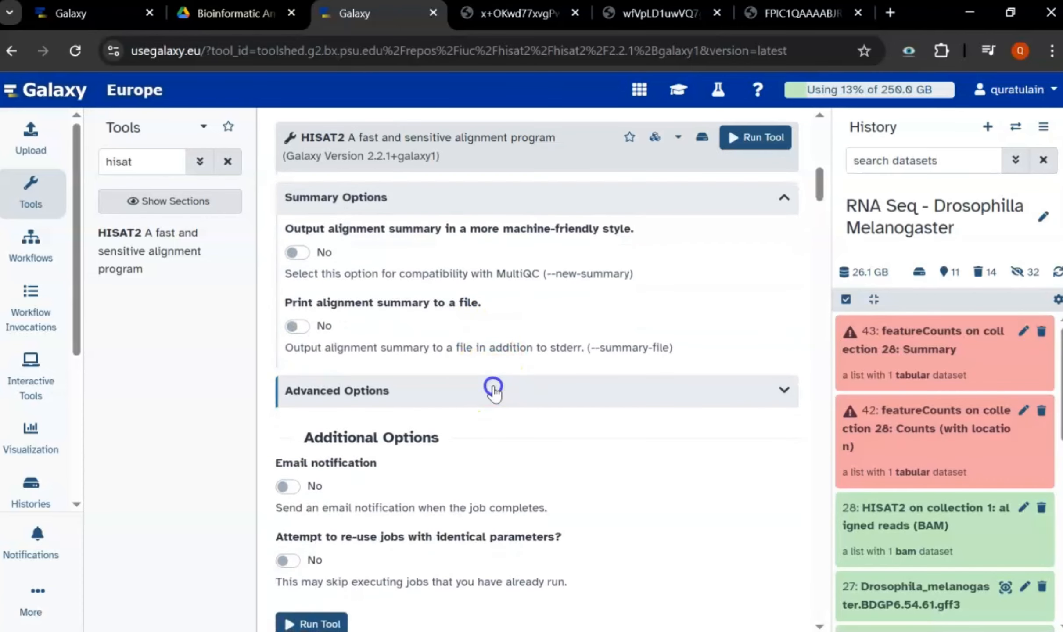
pyautogui.scroll(-3, 494, 392)
pyautogui.scroll(-12, 494, 392)
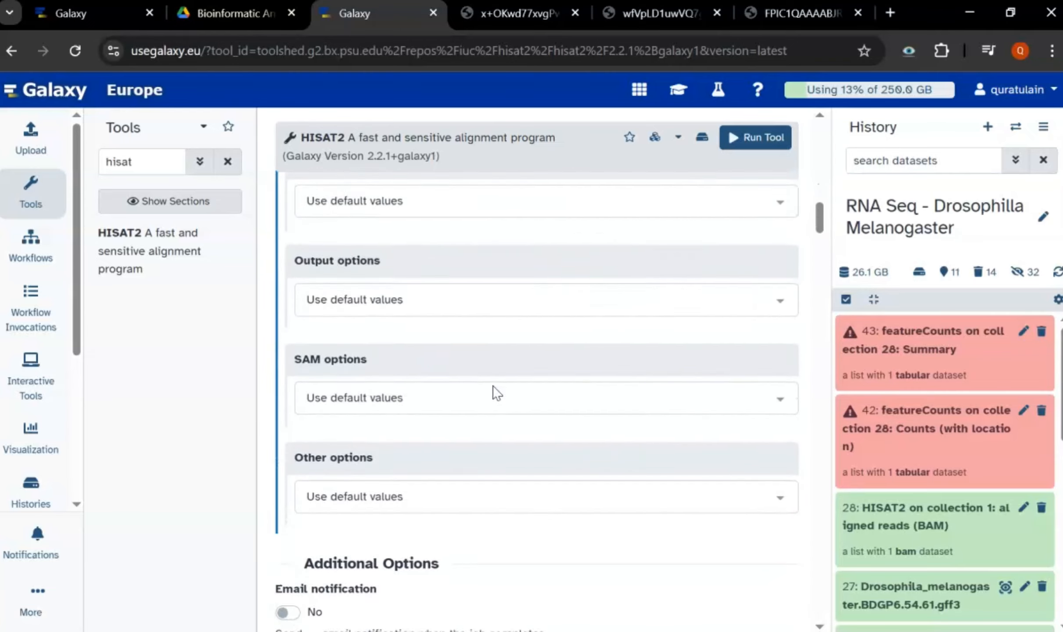
pyautogui.scroll(-3, 495, 392)
pyautogui.scroll(20, 496, 392)
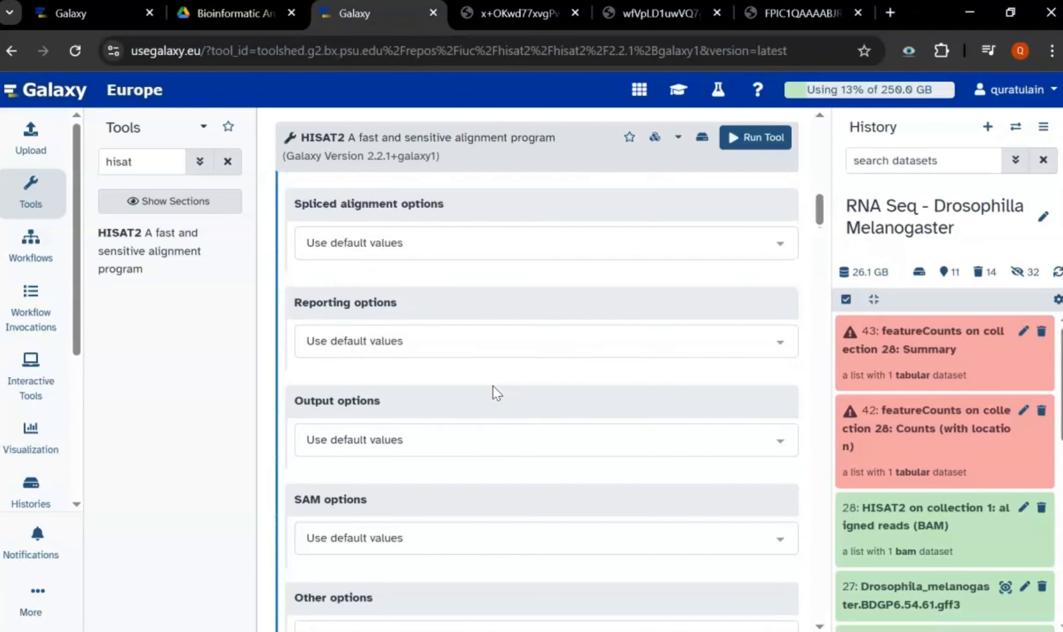
pyautogui.scroll(15, 496, 392)
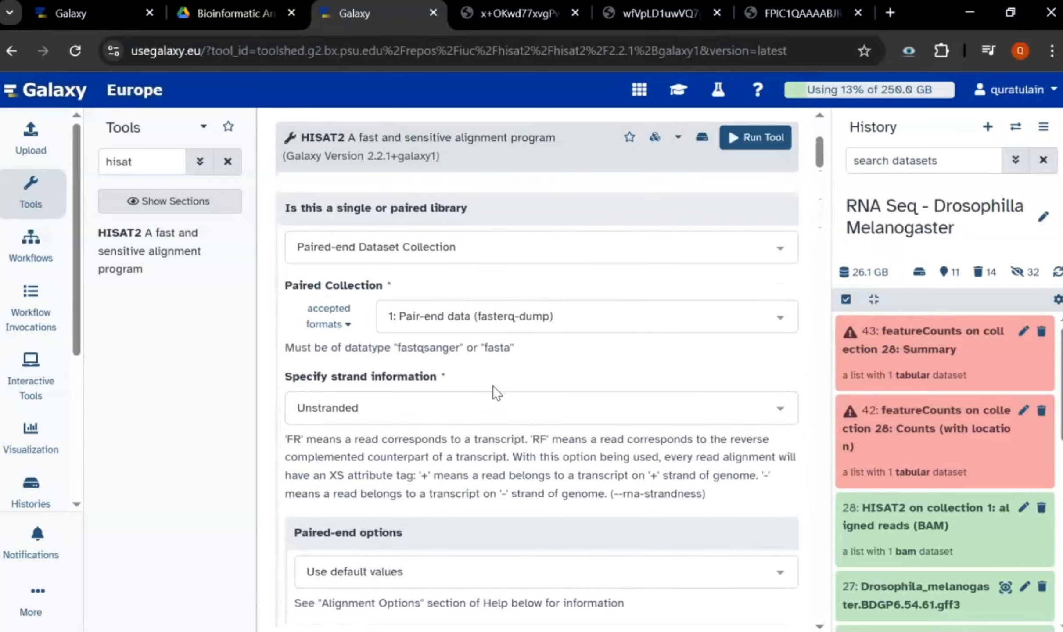
pyautogui.scroll(3, 496, 392)
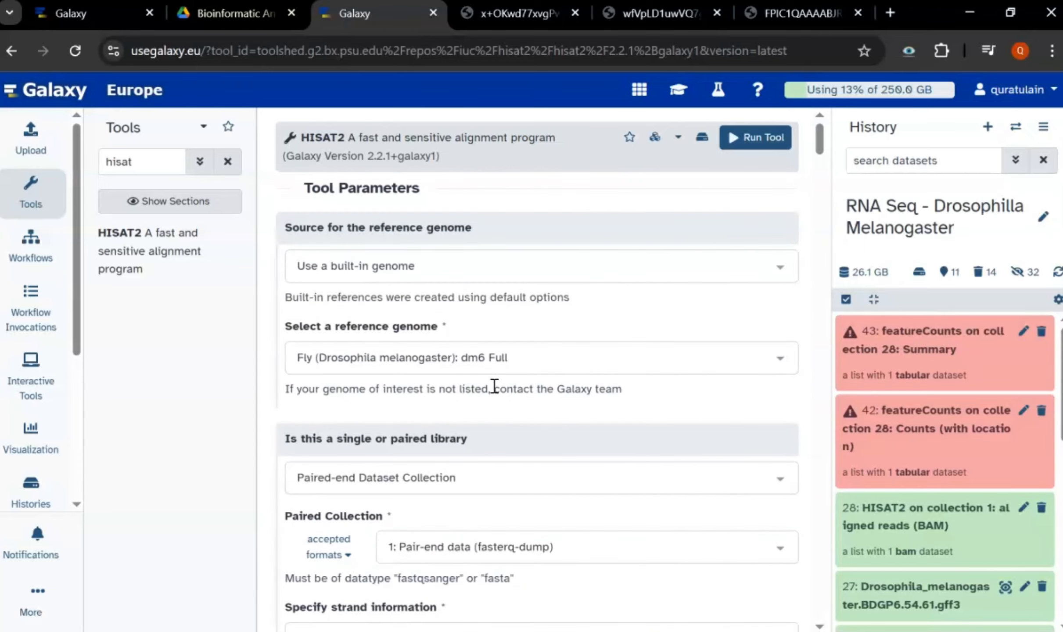
# Run HISAT2 with the configured settings and delete its queued aligned reads output from the history as Collection only.
pyautogui.scroll(-20, 494, 386)
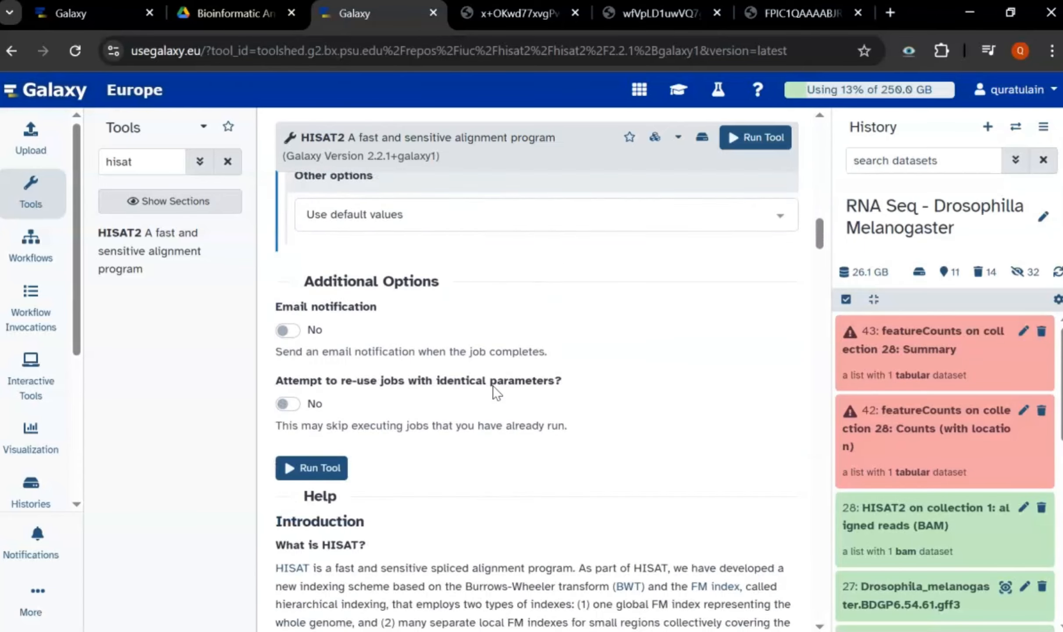
pyautogui.click(322, 358)
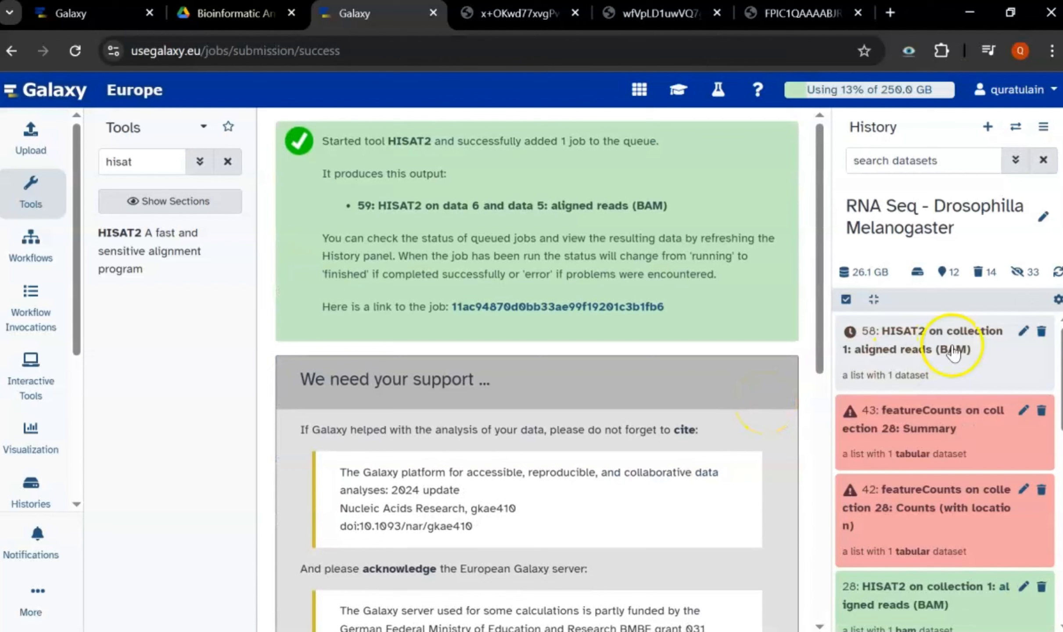
pyautogui.click(1041, 331)
pyautogui.click(961, 361)
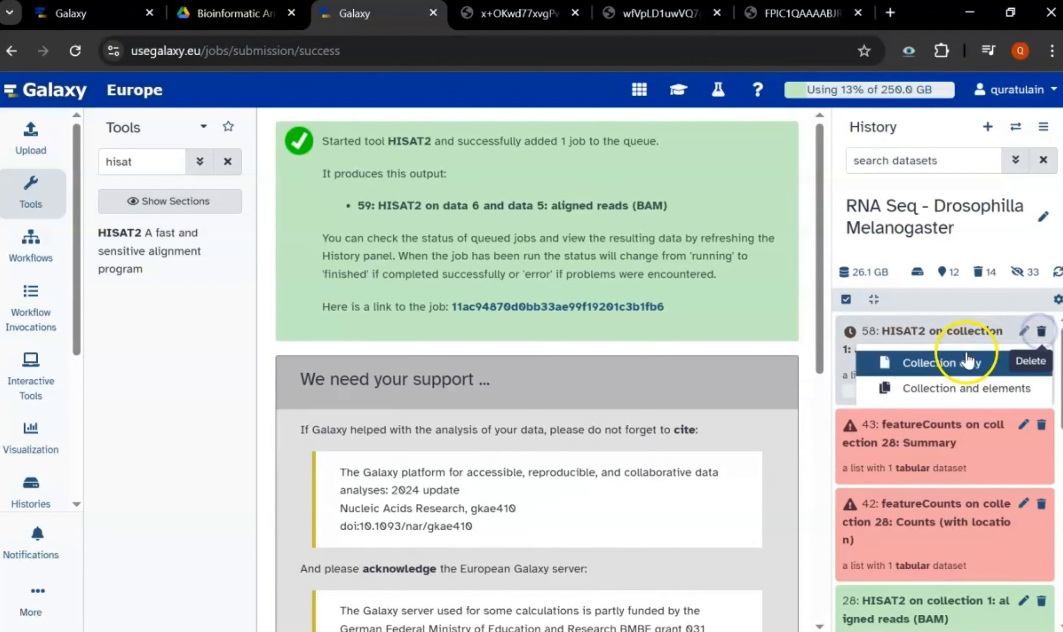
# Open the already finished HISAT2 on collection 1: aligned reads (BAM) collection (28) in the history.
pyautogui.scroll(-4, 885, 425)
pyautogui.scroll(-2, 886, 422)
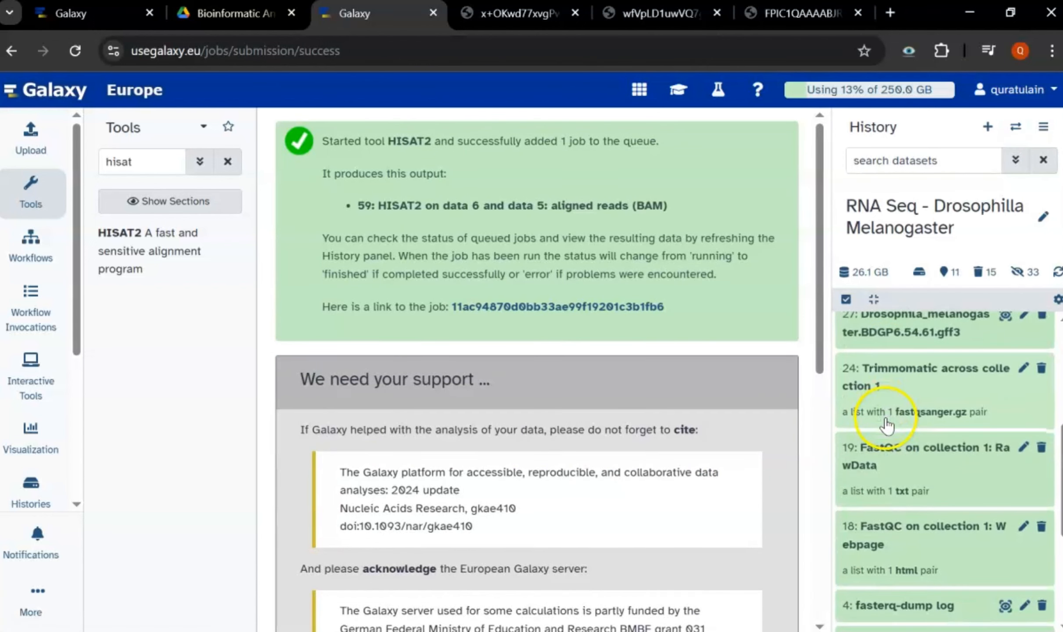
pyautogui.scroll(4, 887, 403)
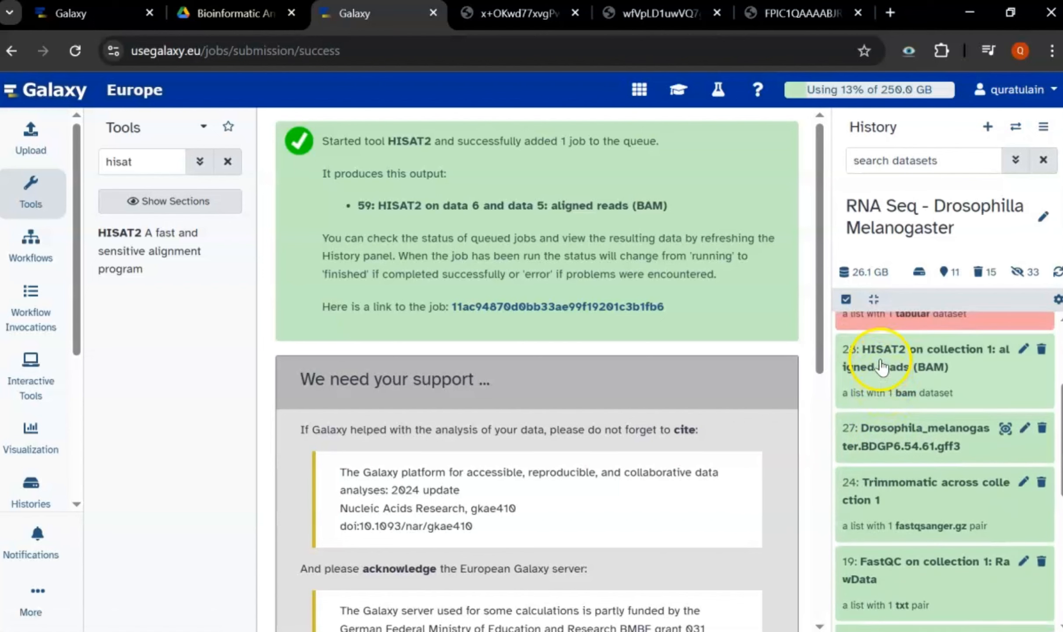
pyautogui.click(881, 355)
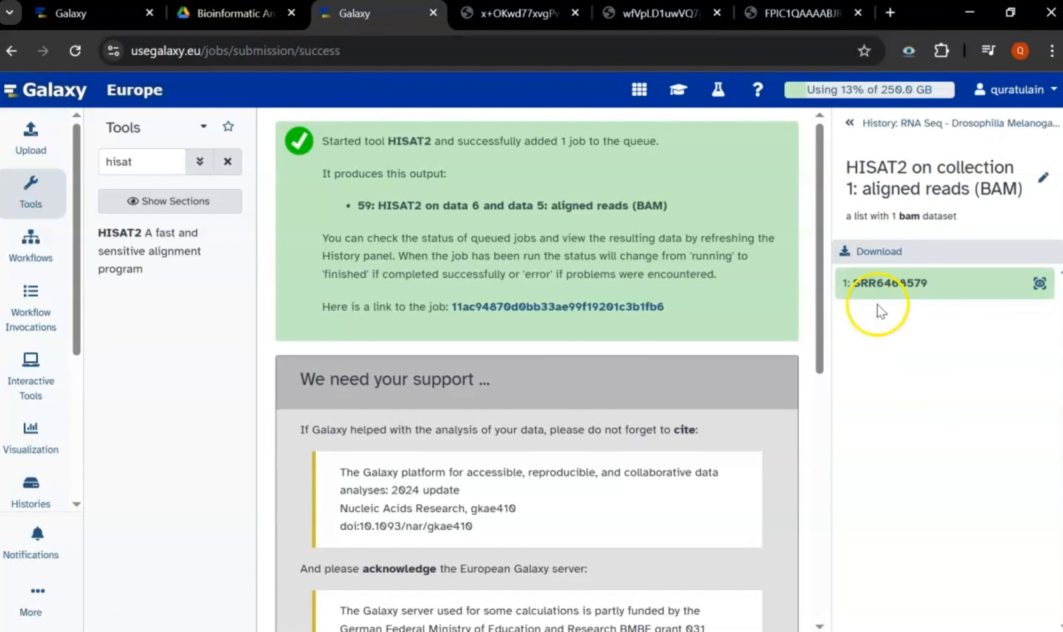
# Expand the SRR6468579 dataset in the HISAT2 aligned reads collection and preview its BAM alignment contents.
pyautogui.click(873, 285)
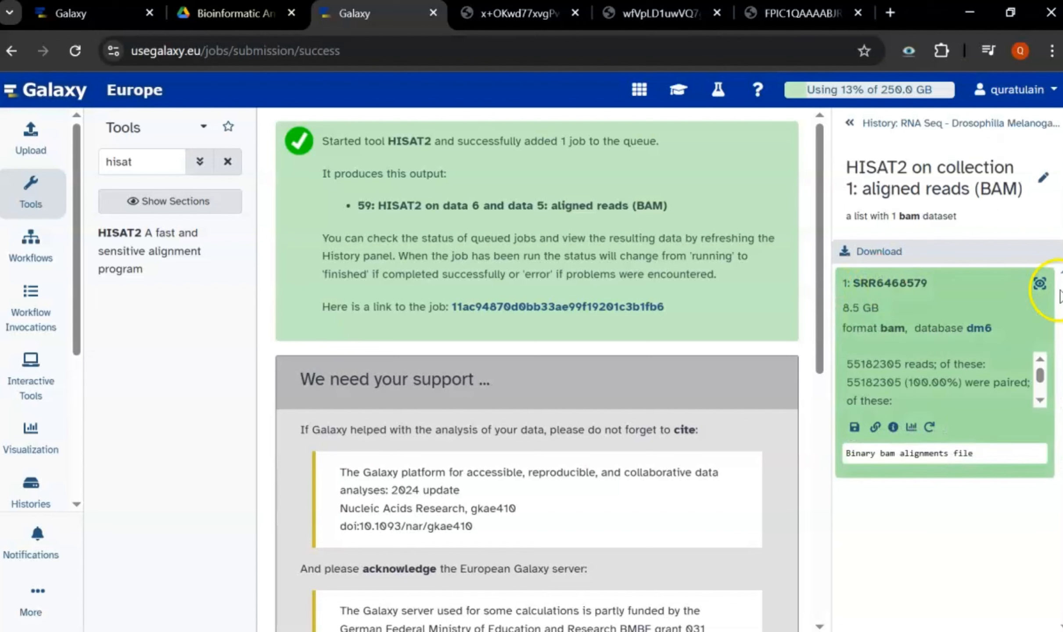
pyautogui.click(1040, 284)
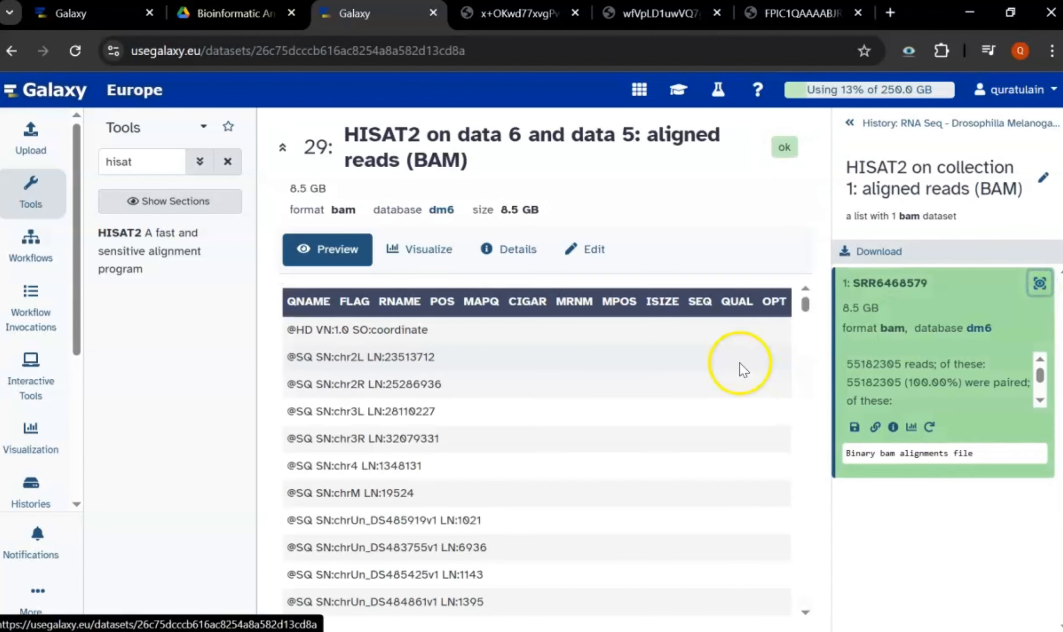
pyautogui.scroll(-10, 576, 415)
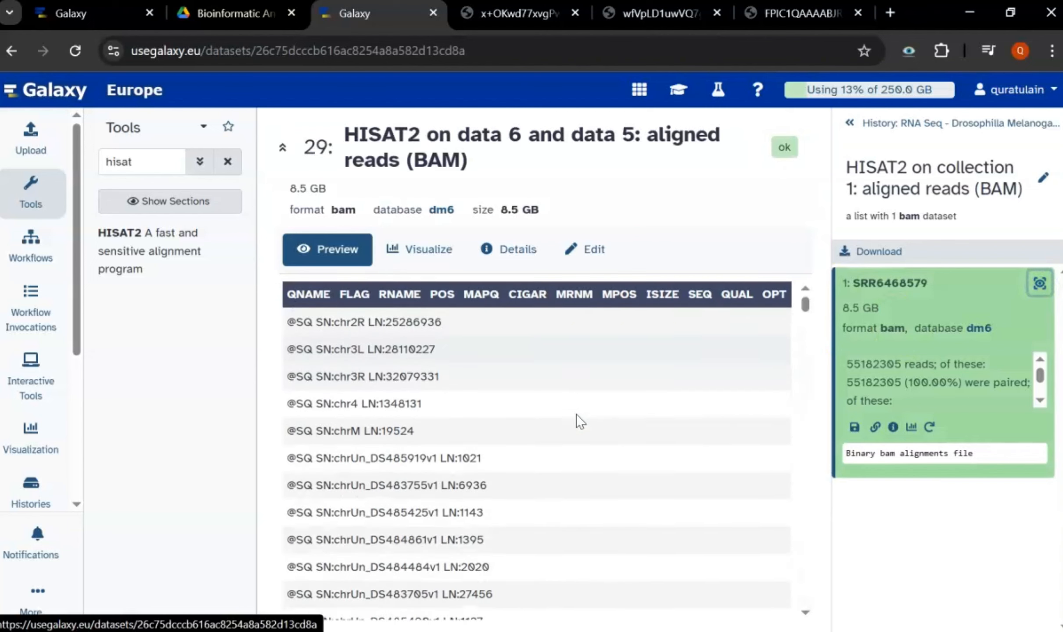
pyautogui.scroll(10, 576, 413)
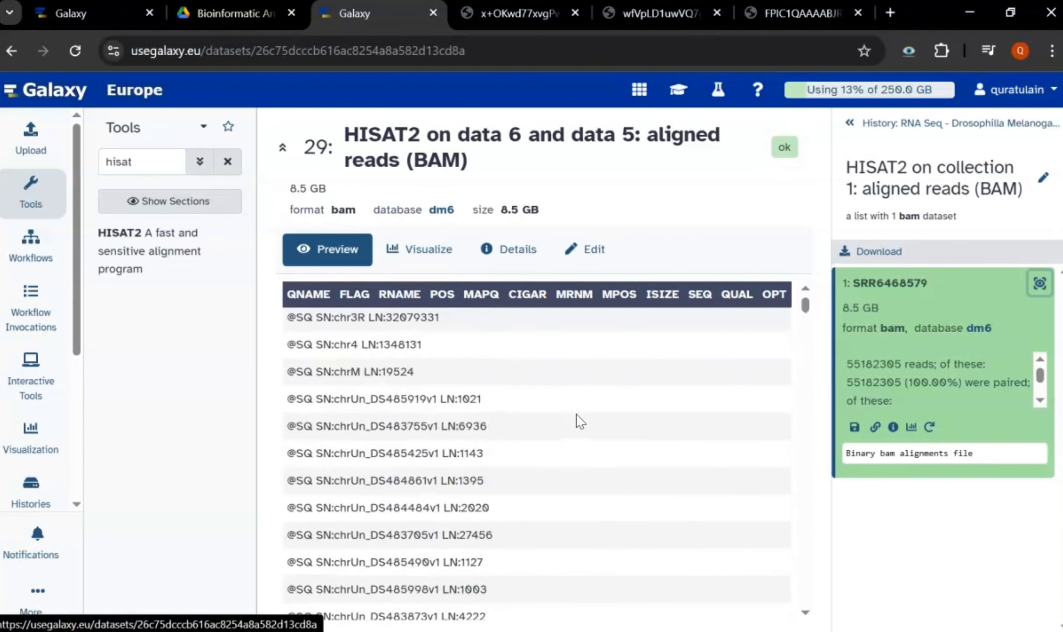
pyautogui.click(530, 419)
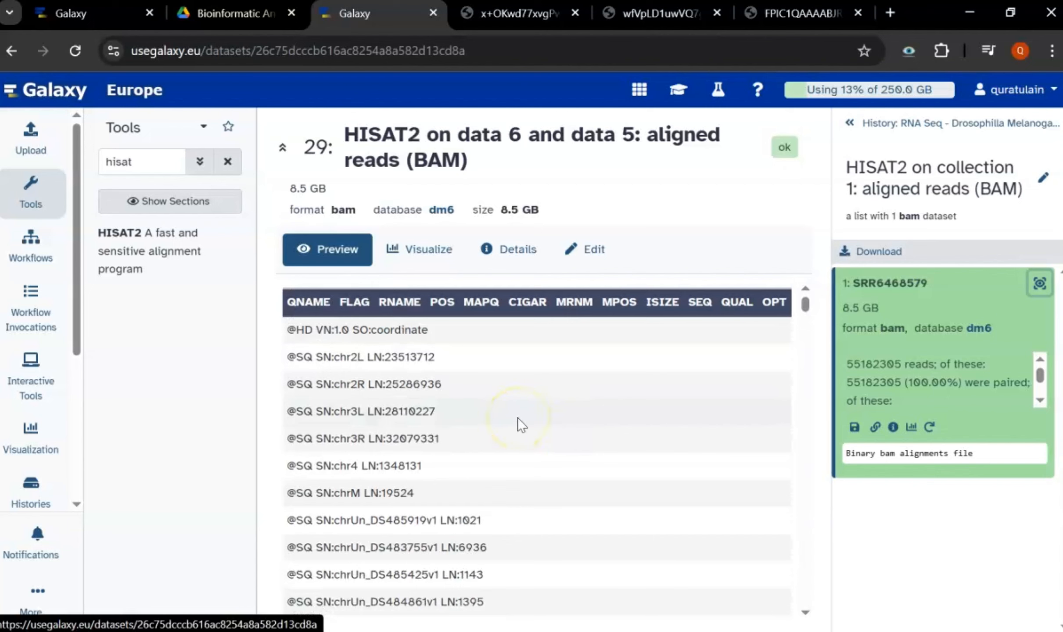
pyautogui.moveTo(607, 192); pyautogui.dragTo(351, 140)
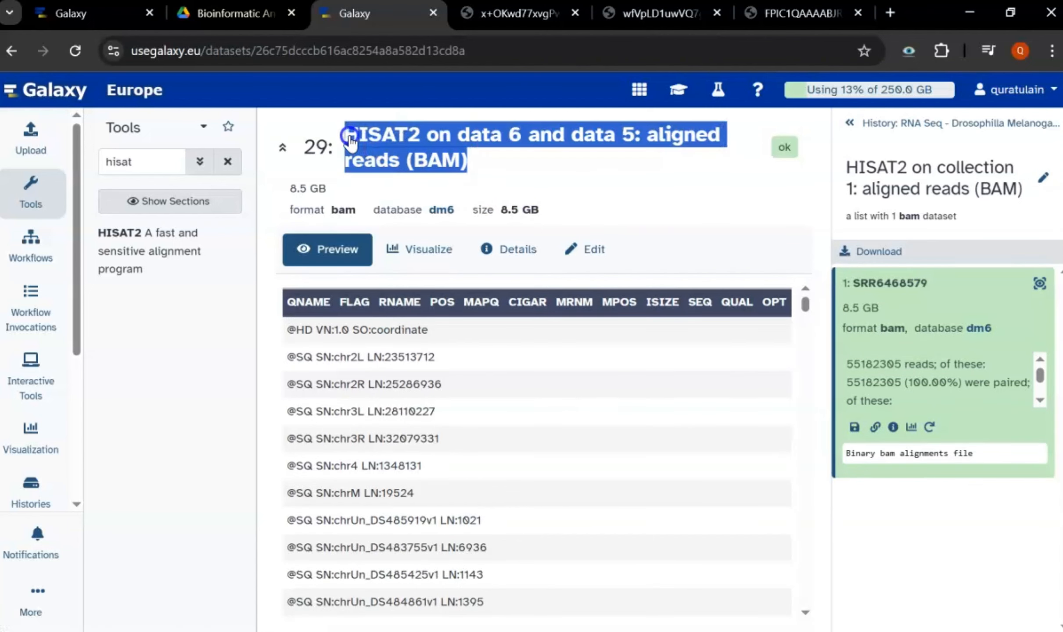
pyautogui.click(500, 162)
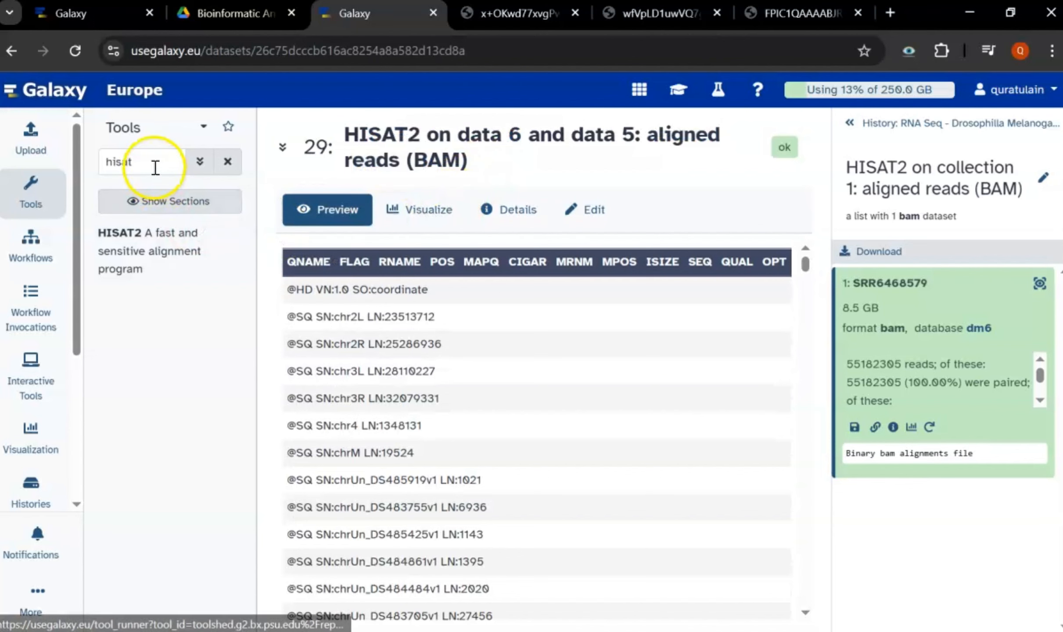
# Search the tools for "feature" and open featureCounts.
pyautogui.moveTo(152, 166); pyautogui.dragTo(88, 167)
pyautogui.write('fea')
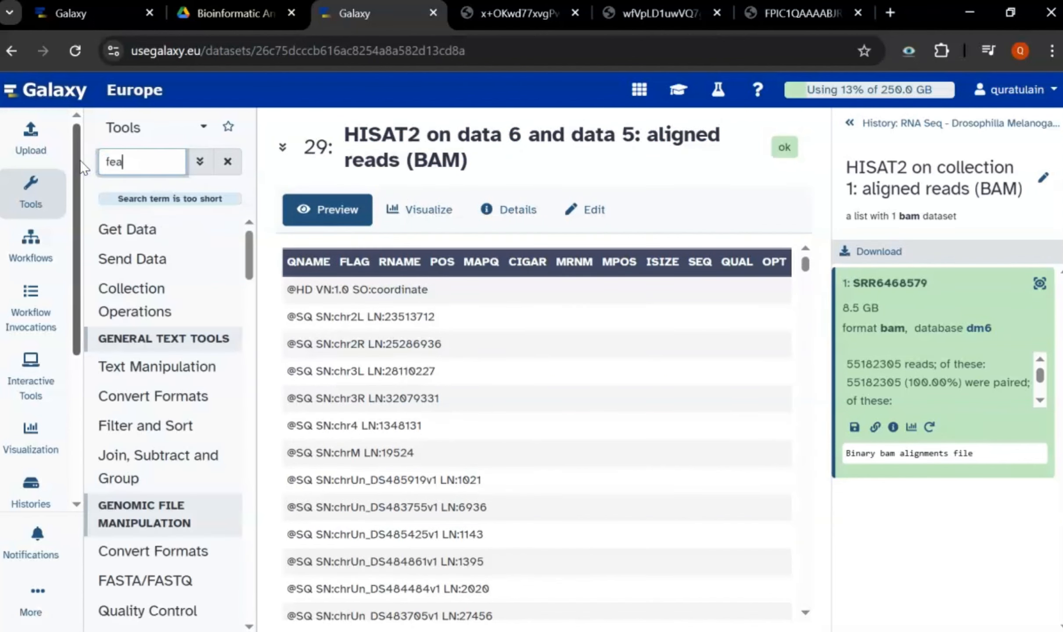
pyautogui.write('ture')
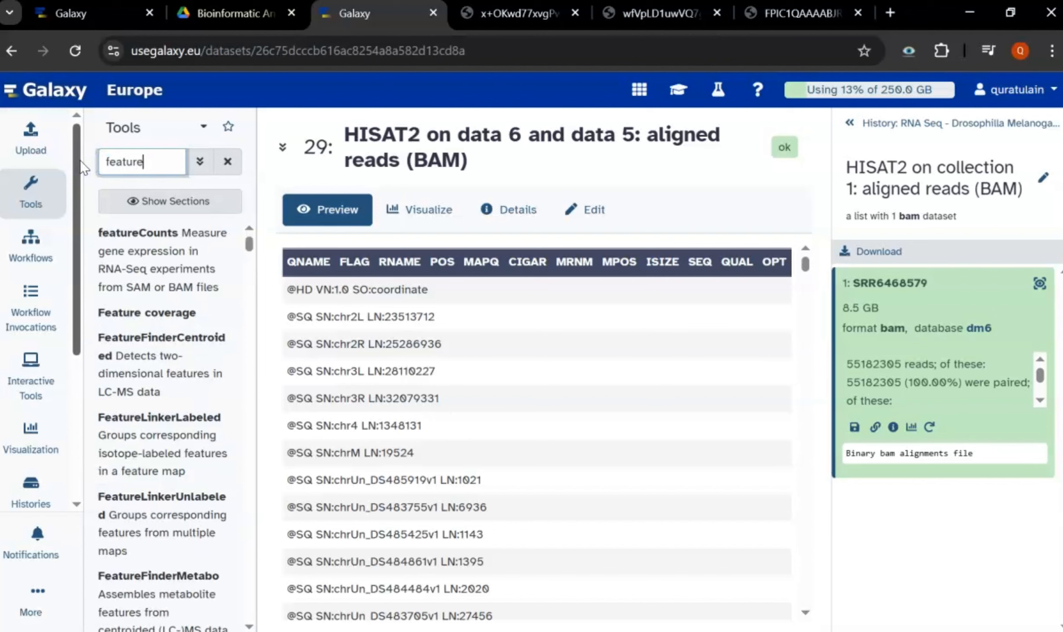
pyautogui.click(153, 241)
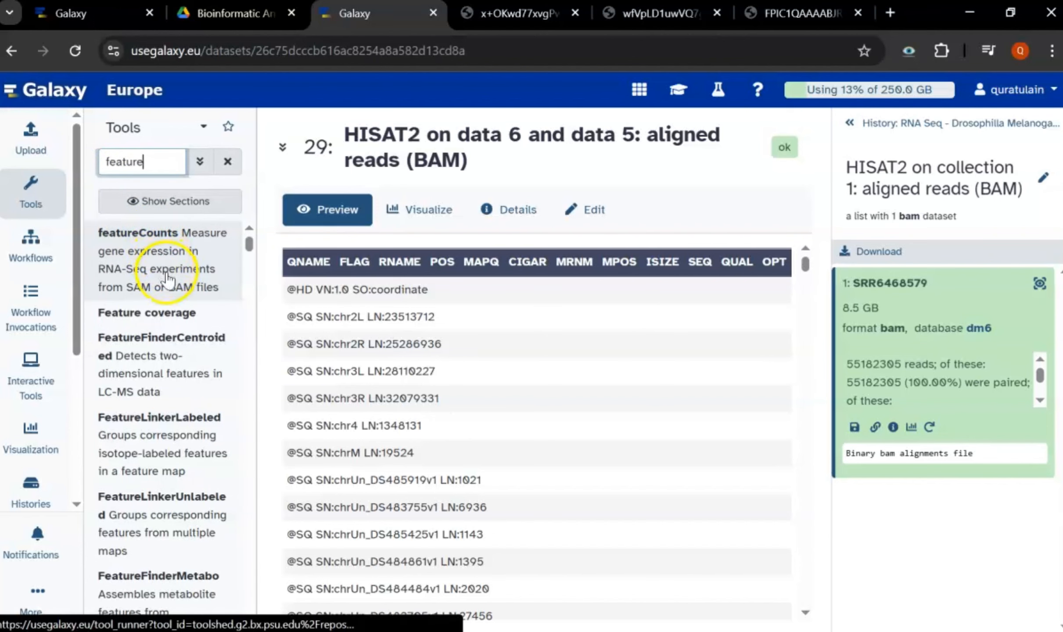
pyautogui.click(183, 259)
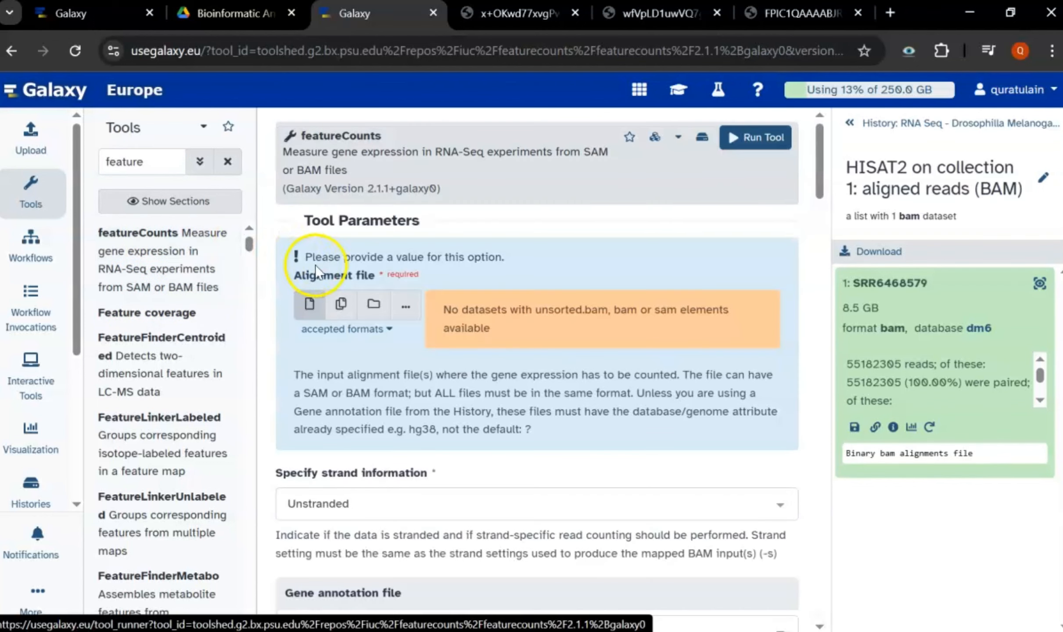
# Use collection 28: HISAT2 on collection 1: aligned reads (BAM) as featureCounts' alignment input, with strand information set to Unstranded.
pyautogui.click(373, 303)
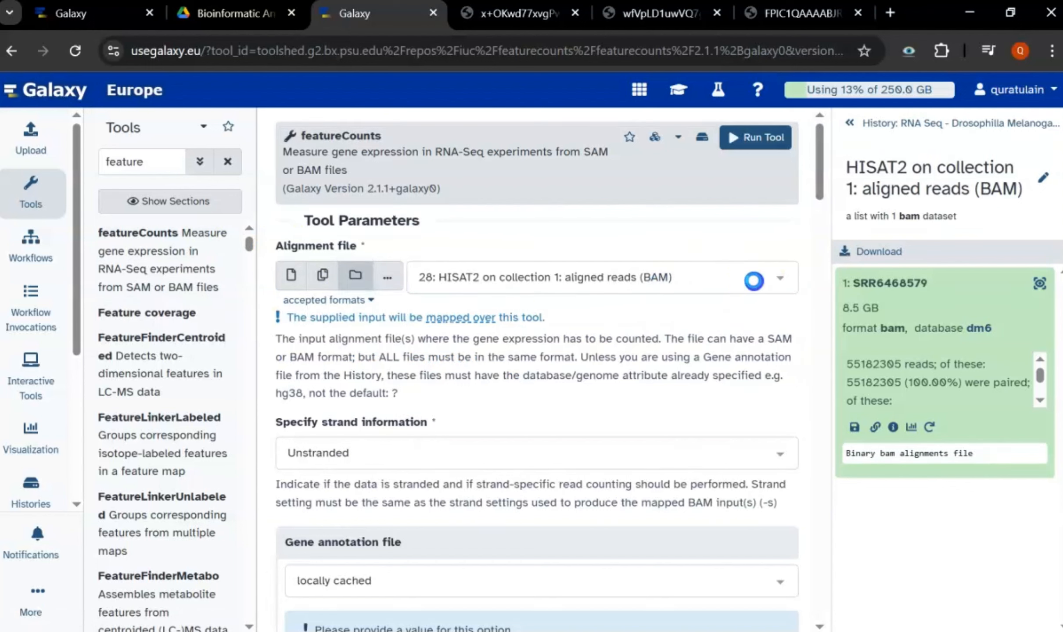
pyautogui.click(753, 281)
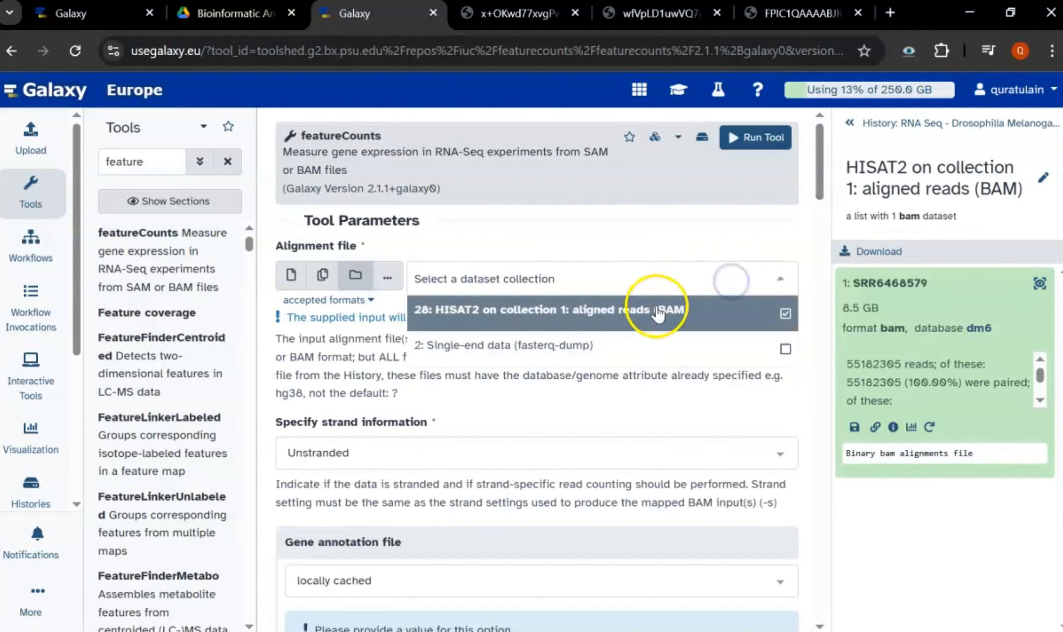
pyautogui.click(651, 312)
pyautogui.scroll(-2, 522, 339)
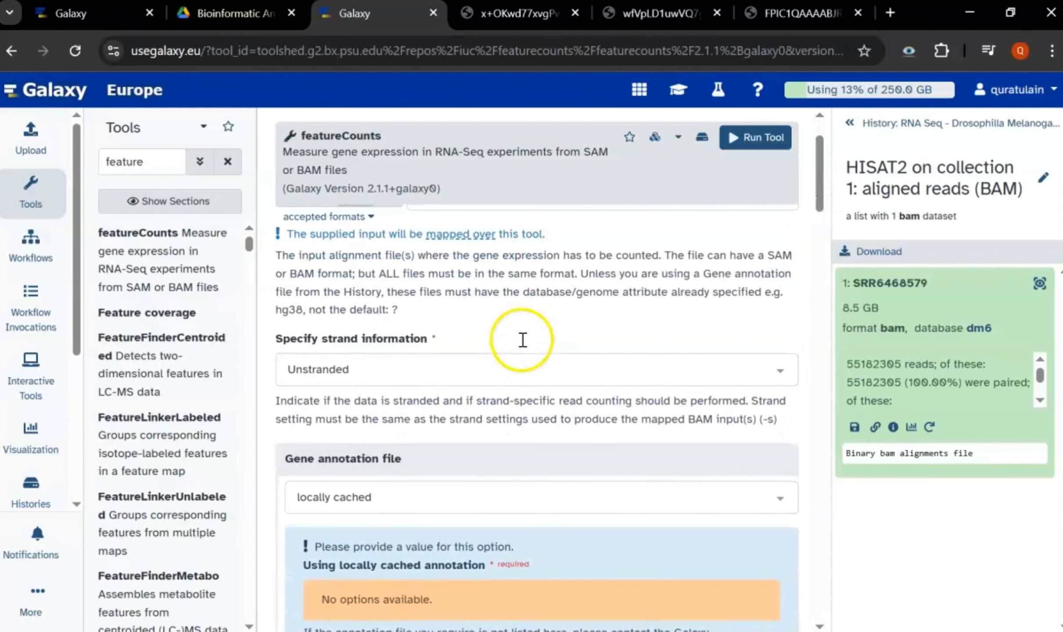
pyautogui.click(470, 363)
pyautogui.click(469, 363)
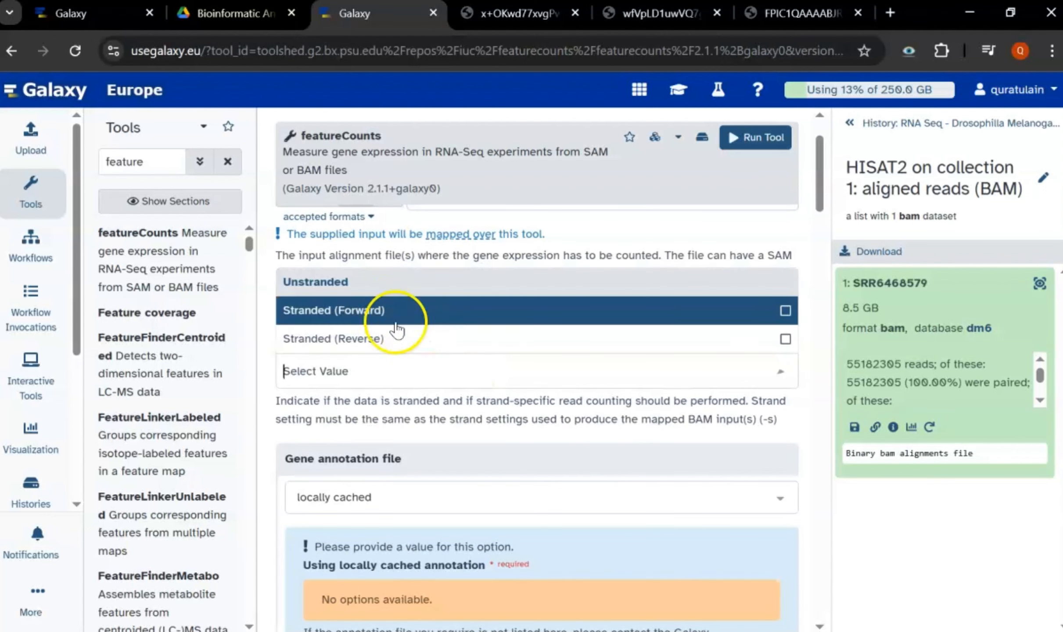
pyautogui.click(371, 281)
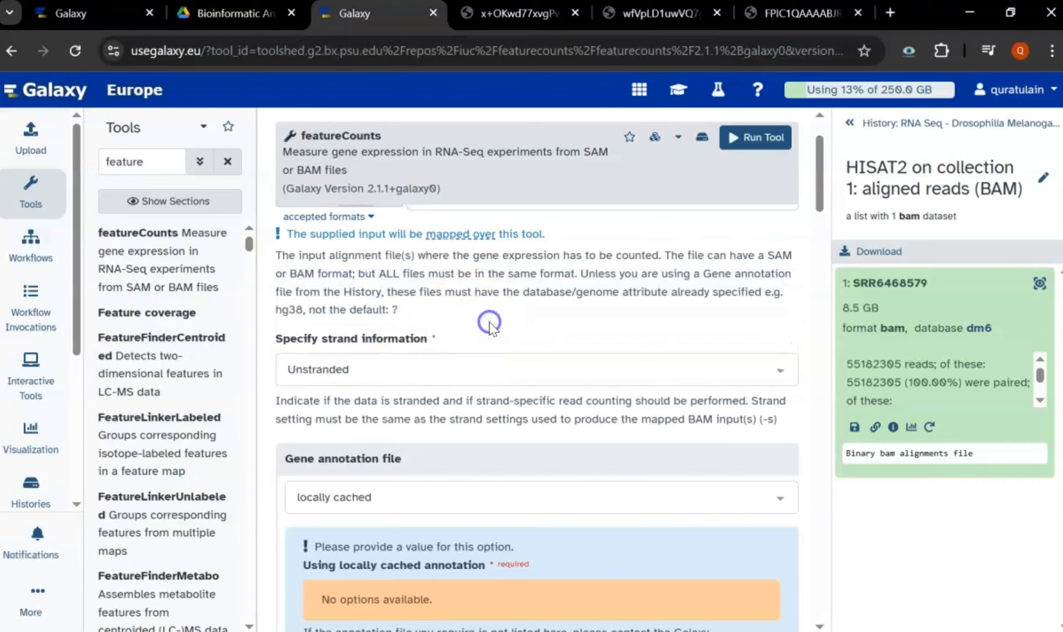
# Set the gene annotation to a GFF/GTF file in the history, using 27: Drosophila_melanogaster.BDGP6.54.61.gff3, and locate that file in the full history.
pyautogui.scroll(-3, 492, 328)
pyautogui.click(500, 349)
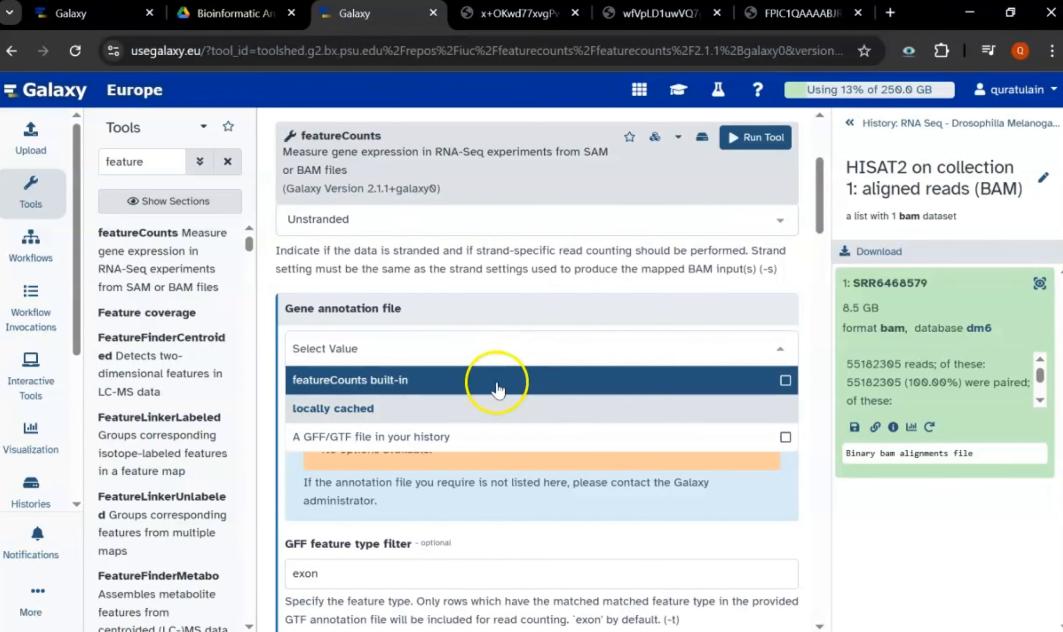
pyautogui.click(496, 441)
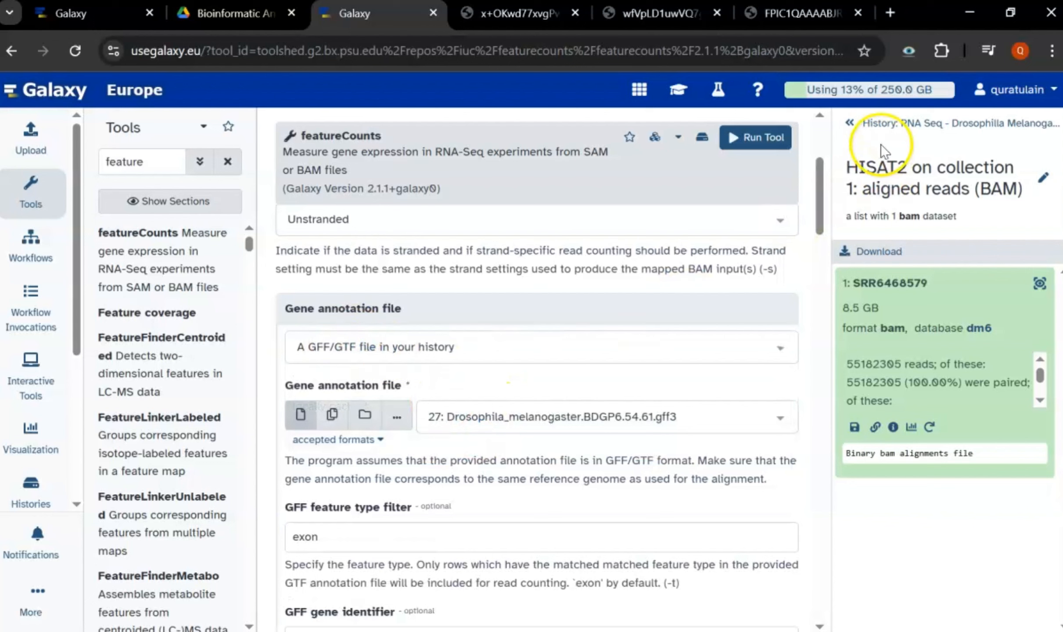
pyautogui.click(855, 123)
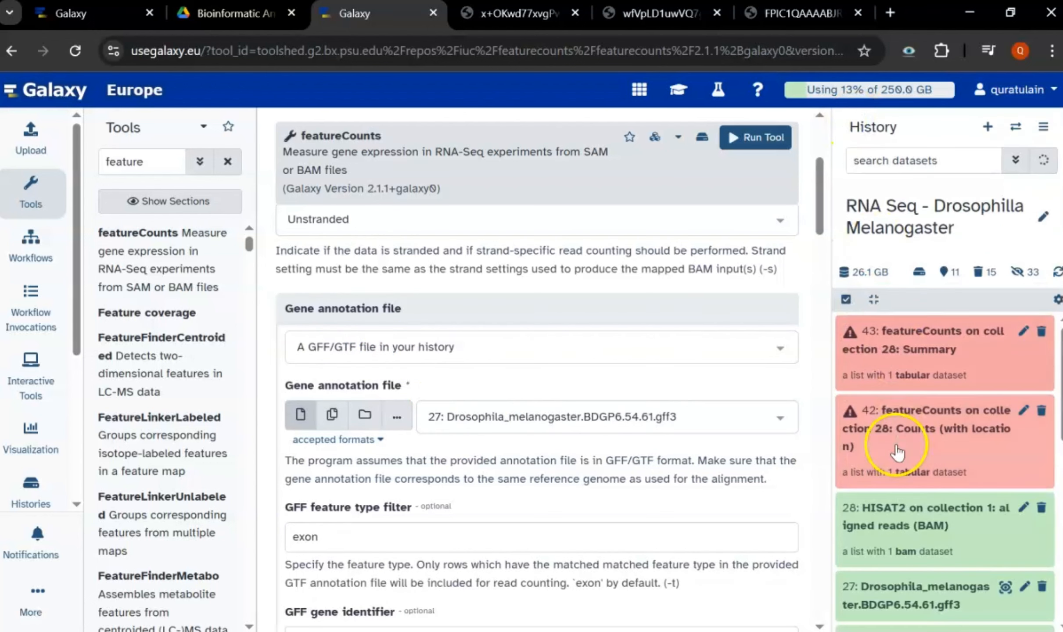
pyautogui.scroll(-3, 896, 434)
pyautogui.scroll(-10, 897, 452)
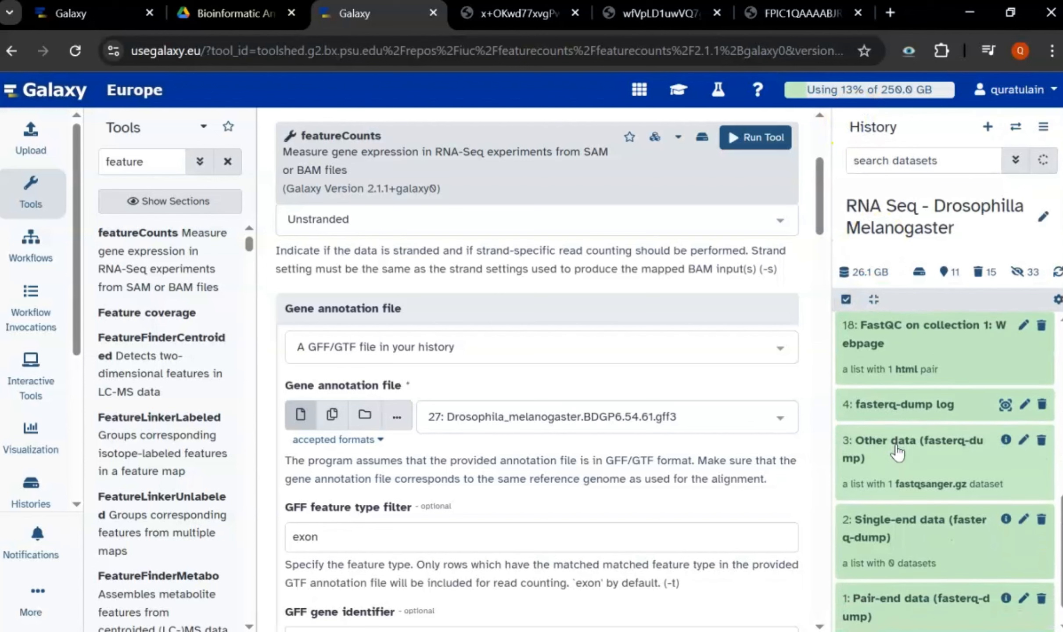
pyautogui.scroll(8, 896, 452)
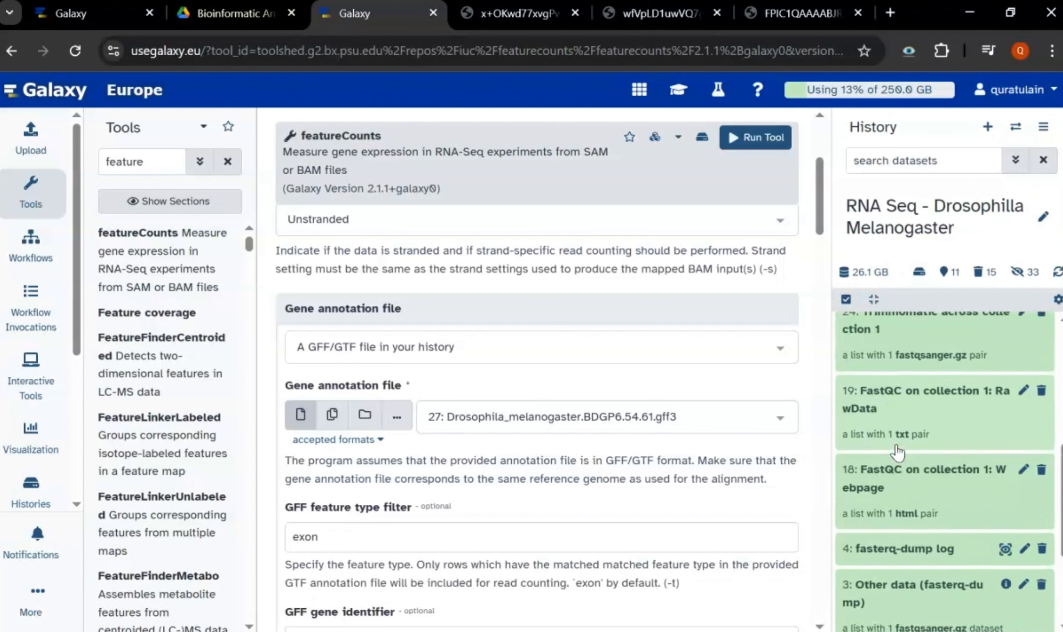
pyautogui.click(935, 398)
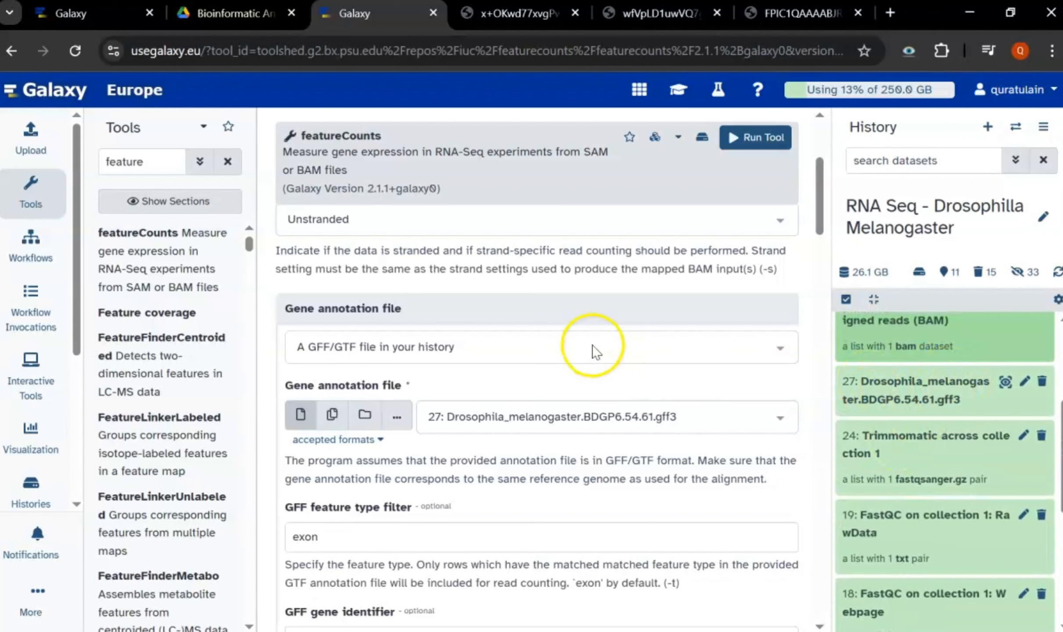
# Review the remaining featureCounts options, leave them at their defaults, and run the tool.
pyautogui.scroll(-2, 583, 370)
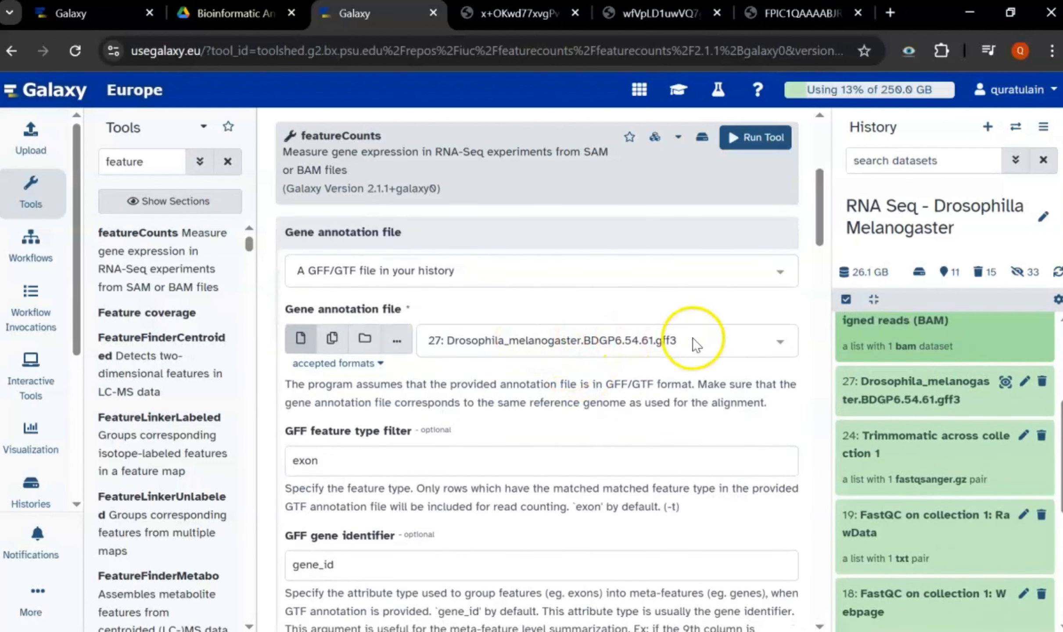
pyautogui.scroll(-10, 560, 376)
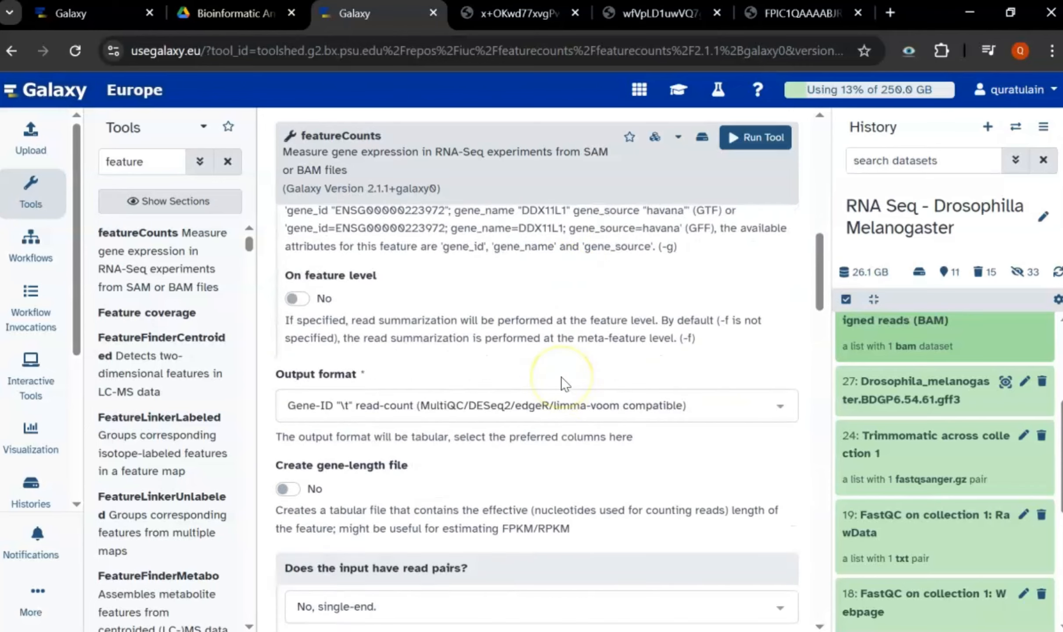
pyautogui.scroll(-3, 561, 376)
pyautogui.scroll(-8, 560, 376)
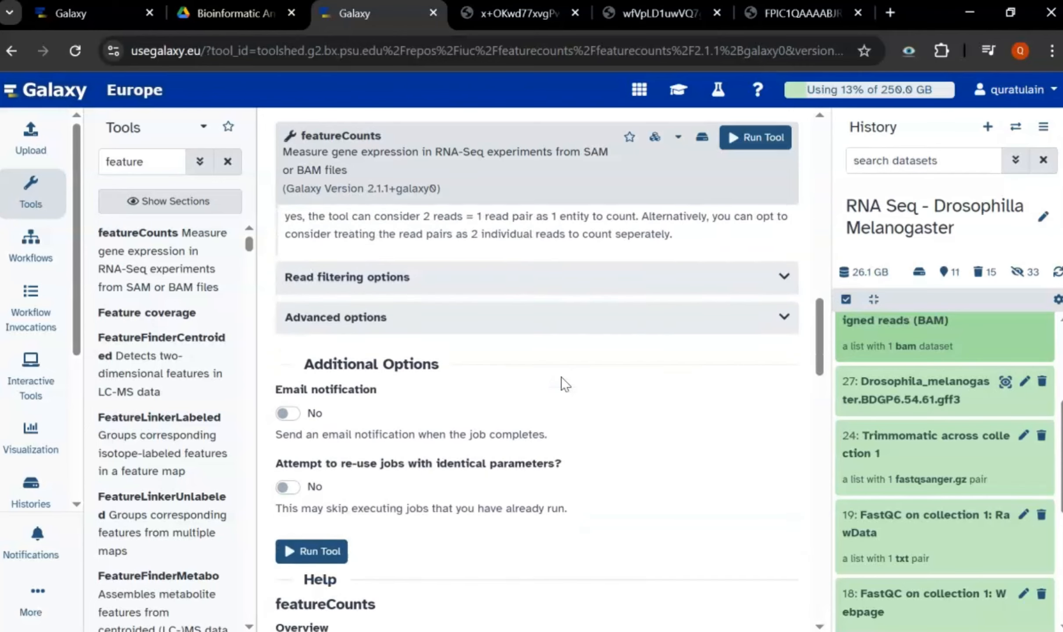
pyautogui.scroll(-5, 560, 376)
pyautogui.click(318, 348)
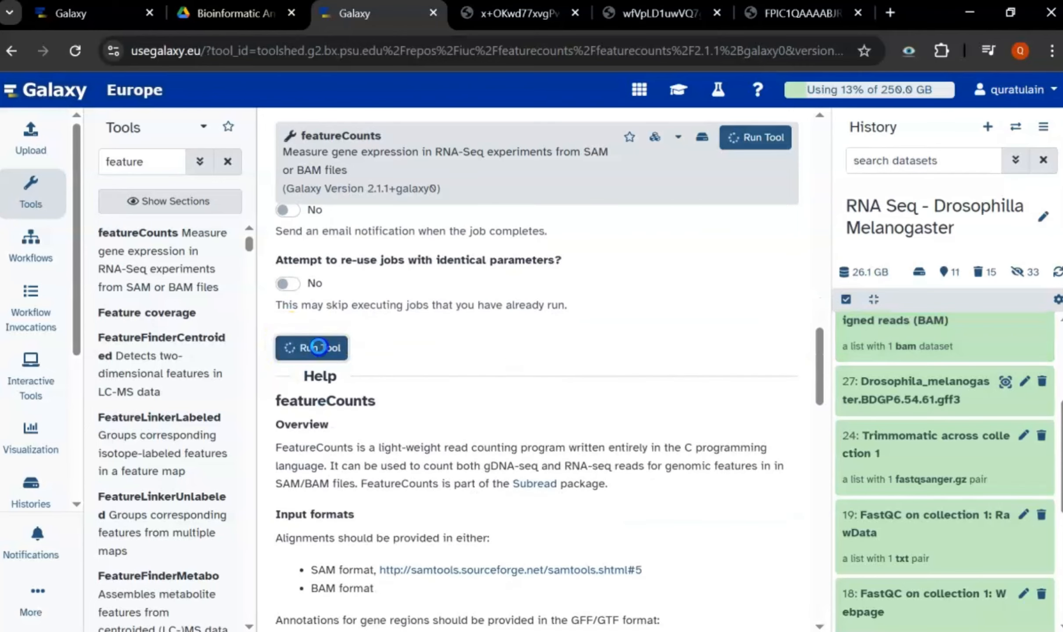